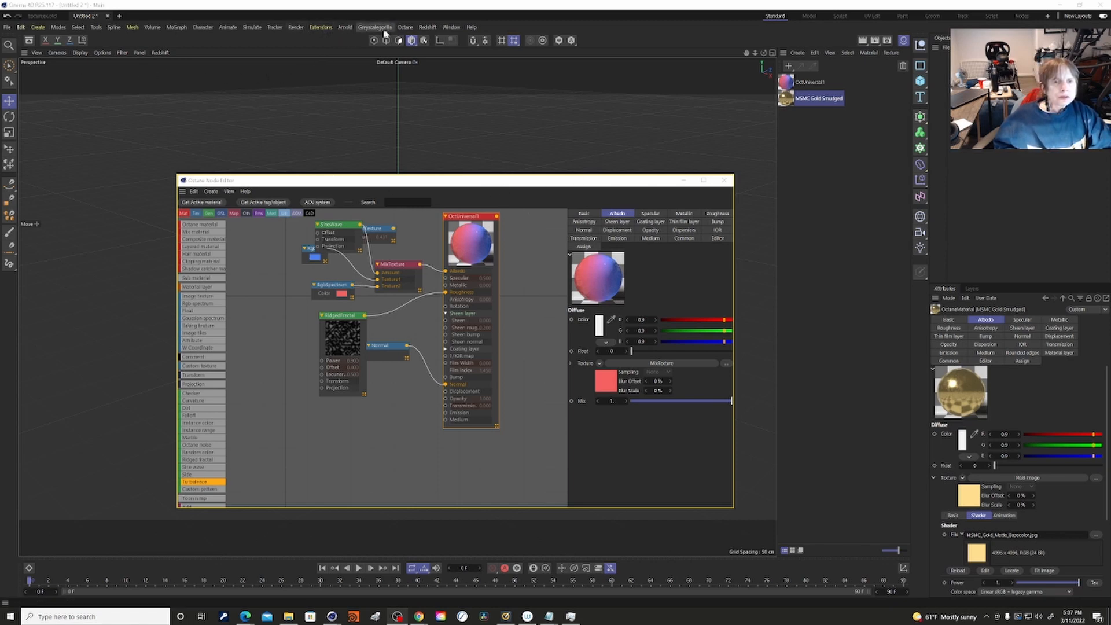
Open the Octane Dialog and look through its Materials and Compare commands before returning to the node editor.
{"action": "left_click", "coordinate": [405, 28]}
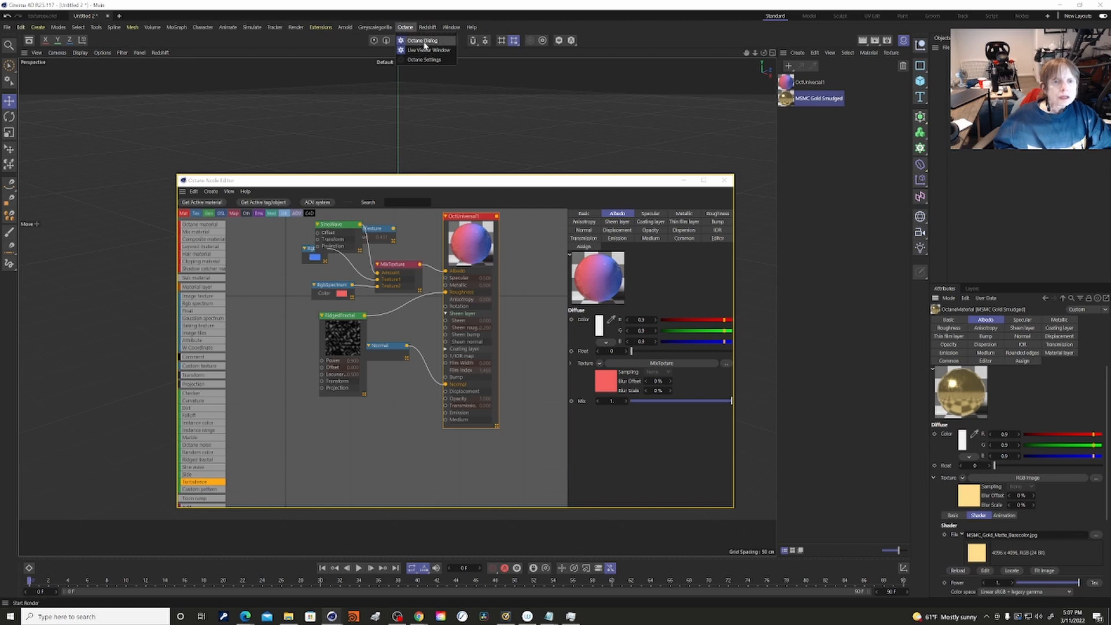
{"action": "left_click", "coordinate": [415, 41]}
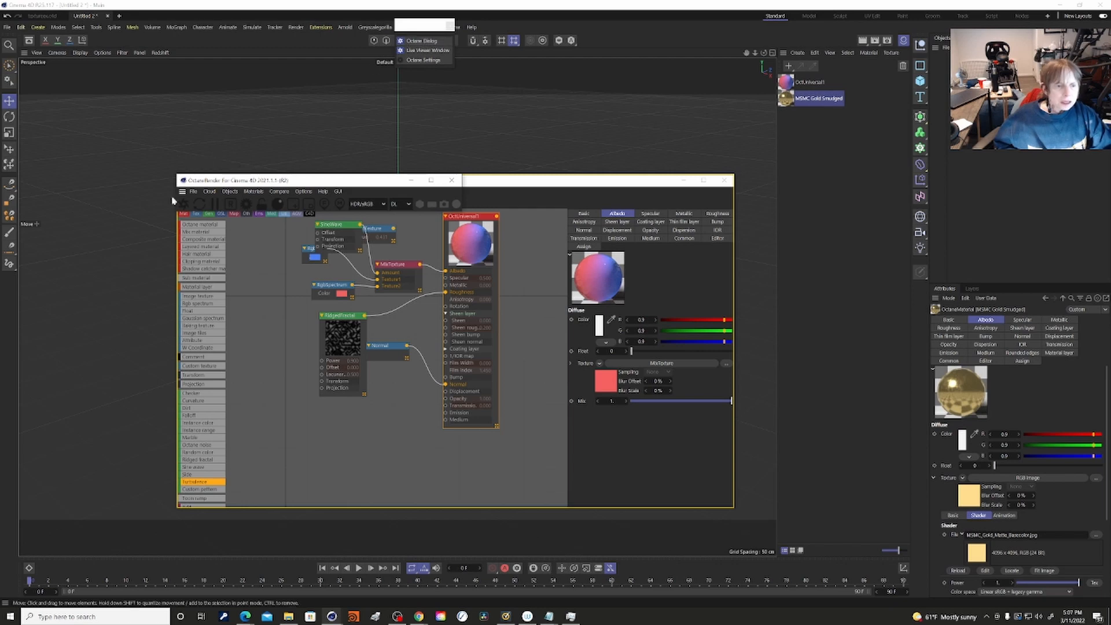
{"action": "left_click", "coordinate": [253, 192]}
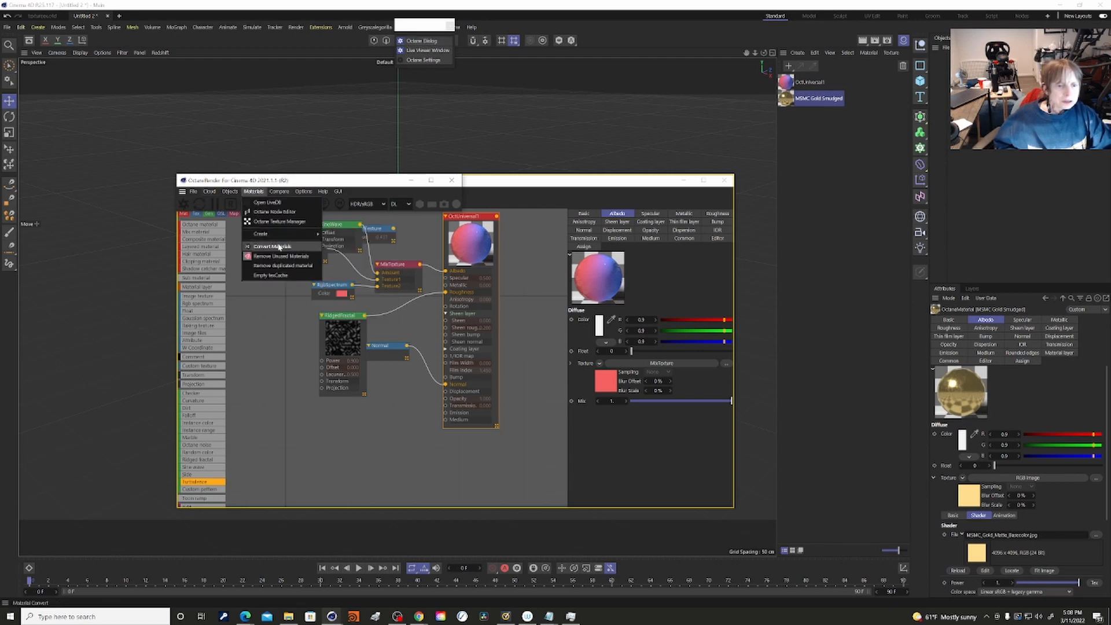
{"action": "mouse_move", "coordinate": [280, 233]}
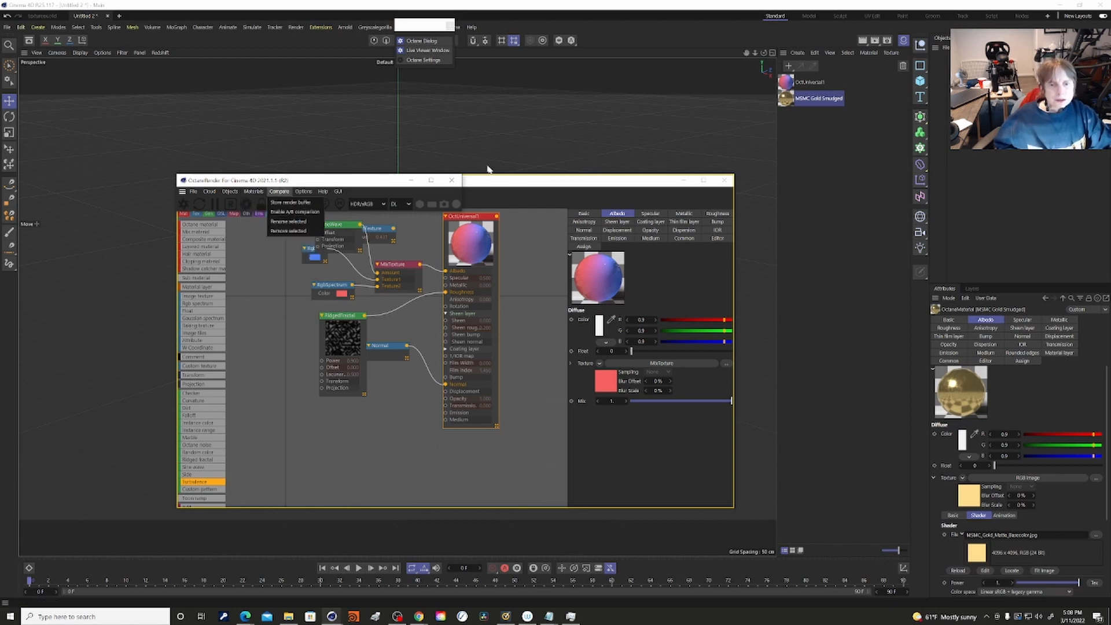
{"action": "left_click", "coordinate": [501, 180]}
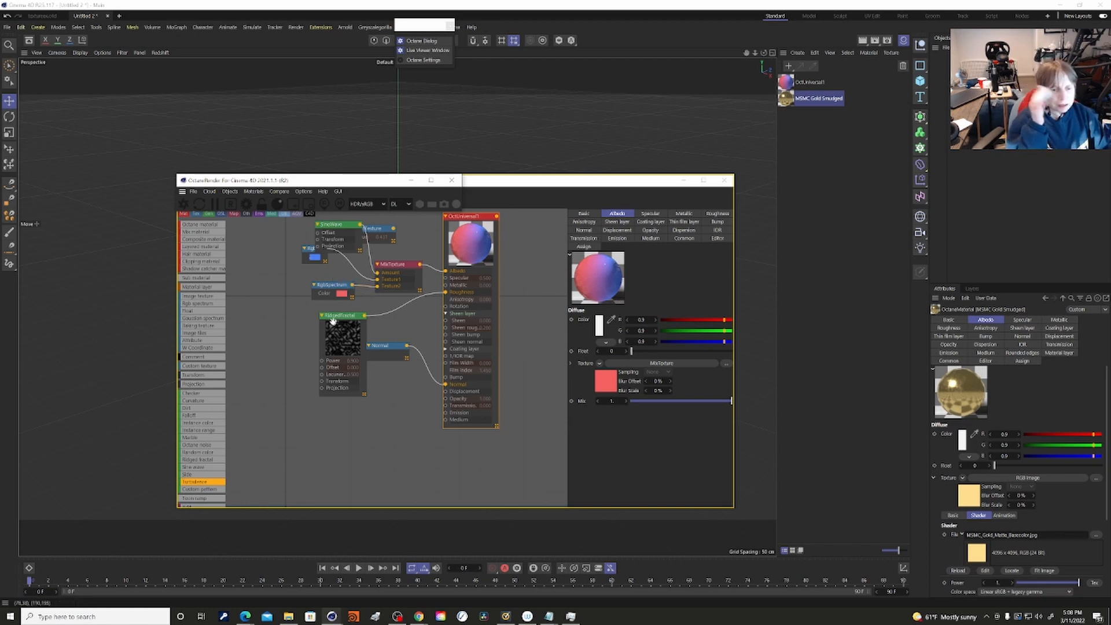
Spread out the ridged fractal, Normal, mix texture, sine wave and blue RGB nodes of OctUniversal1 so they no longer overlap.
{"action": "left_click_drag", "start_coordinate": [332, 317], "coordinate": [299, 312]}
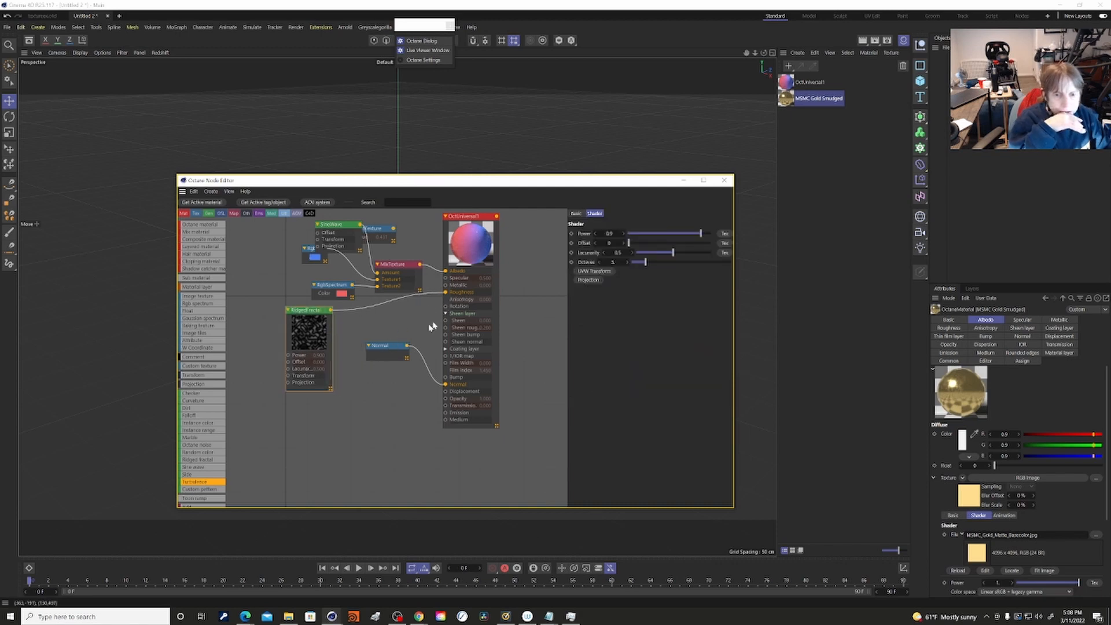
{"action": "left_click", "coordinate": [387, 349]}
{"action": "left_click_drag", "start_coordinate": [388, 349], "coordinate": [355, 366]}
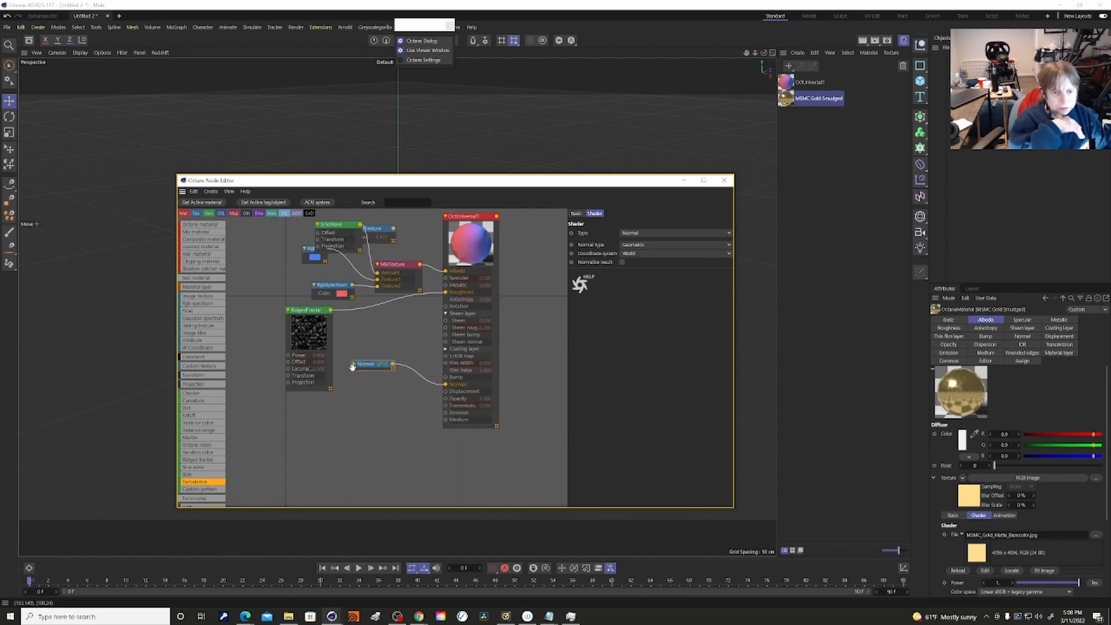
{"action": "double_click", "coordinate": [371, 369]}
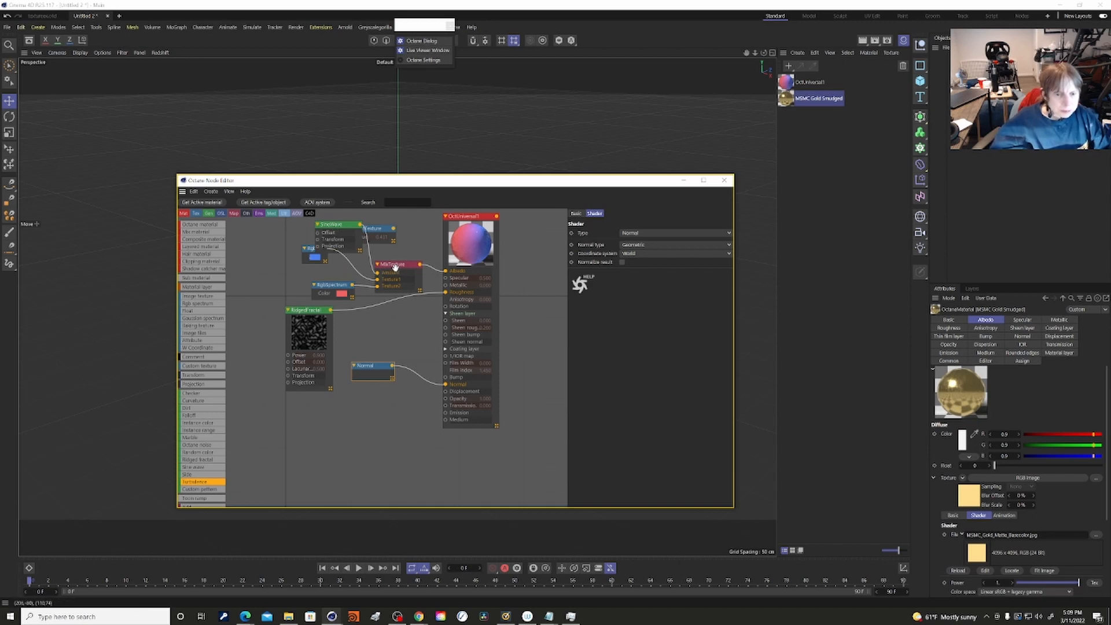
{"action": "left_click_drag", "start_coordinate": [391, 267], "coordinate": [387, 262]}
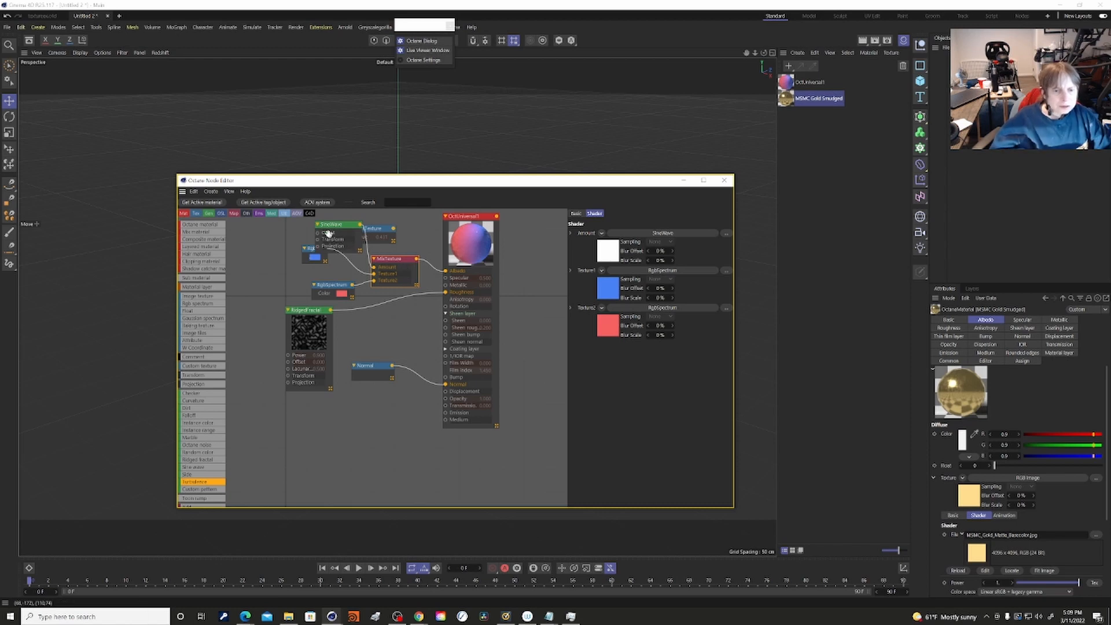
{"action": "left_click_drag", "start_coordinate": [338, 226], "coordinate": [270, 222]}
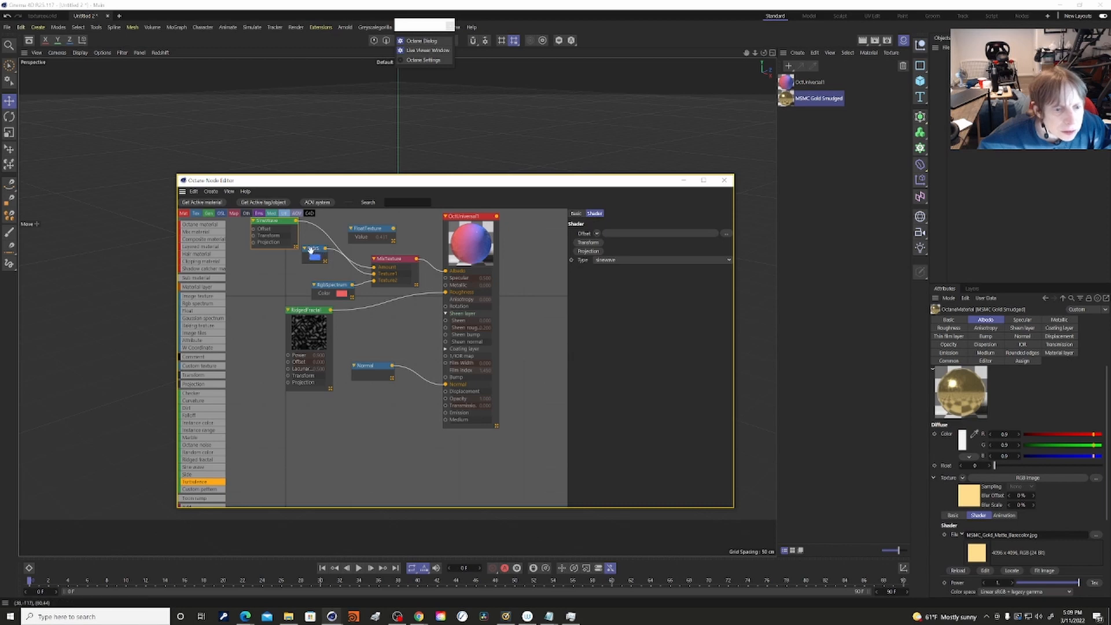
{"action": "left_click_drag", "start_coordinate": [310, 249], "coordinate": [292, 268]}
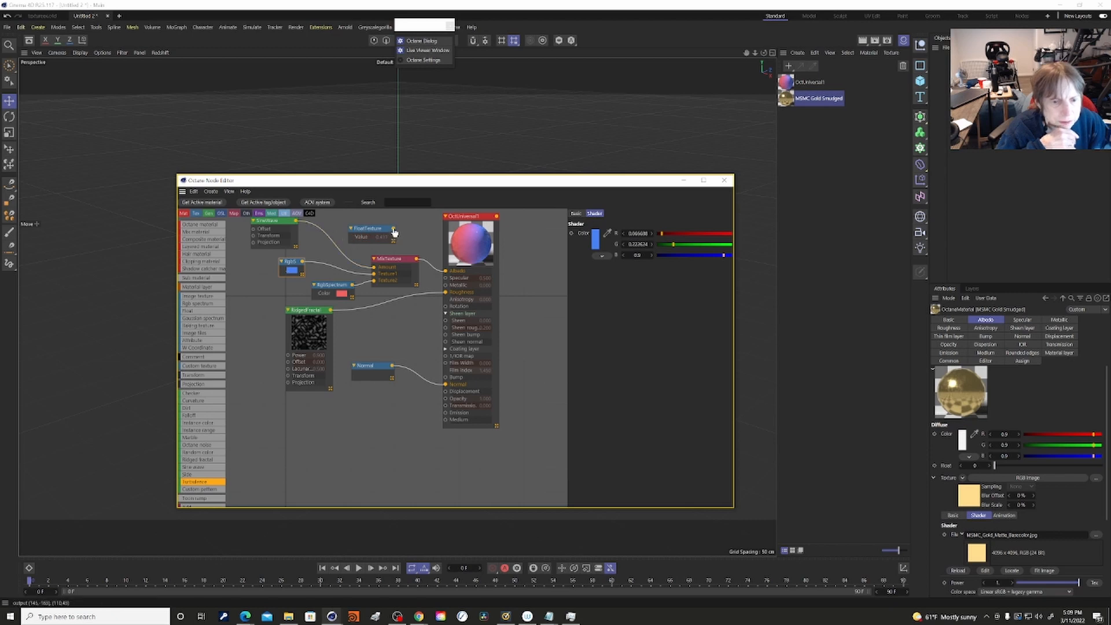
Replace the sine wave on the mix texture's Amount input with the Float texture, and swap that for a new Turbulence node.
{"action": "mouse_move", "coordinate": [394, 229]}
{"action": "left_mouse_down"}
{"action": "mouse_move", "coordinate": [398, 243]}
{"action": "mouse_move", "coordinate": [376, 267]}
{"action": "left_mouse_up"}
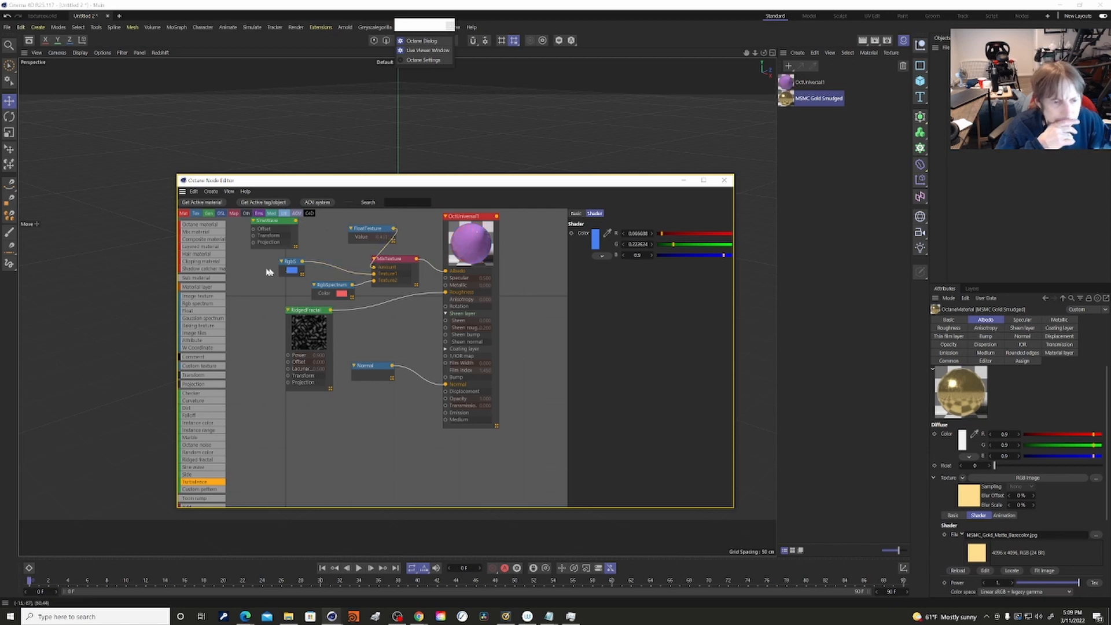
{"action": "left_click_drag", "start_coordinate": [272, 221], "coordinate": [351, 435]}
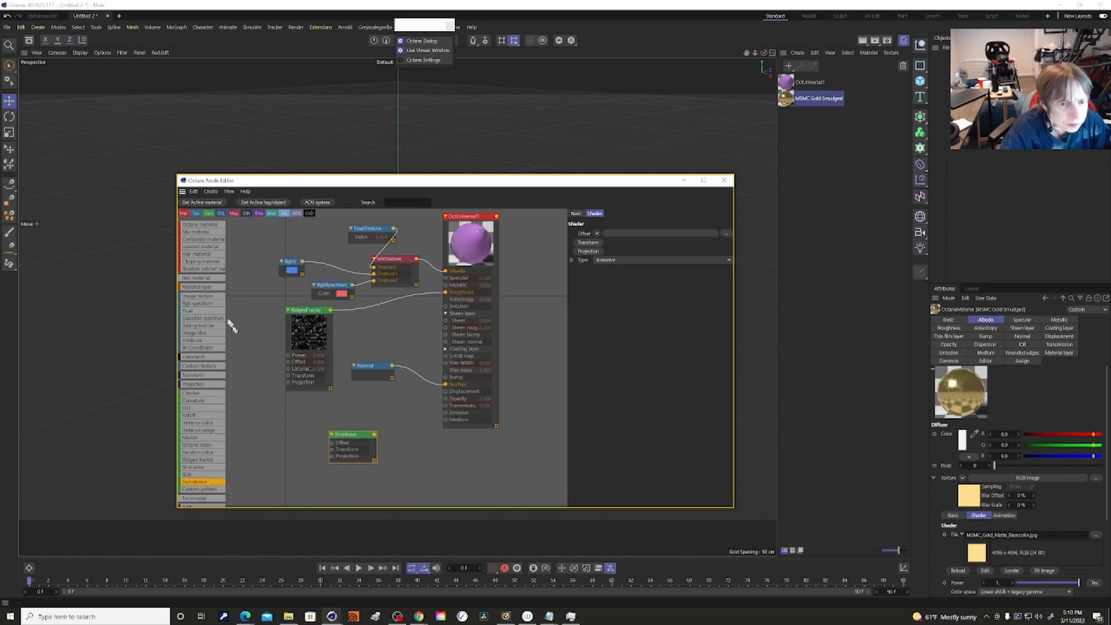
{"action": "left_click_drag", "start_coordinate": [232, 326], "coordinate": [255, 232]}
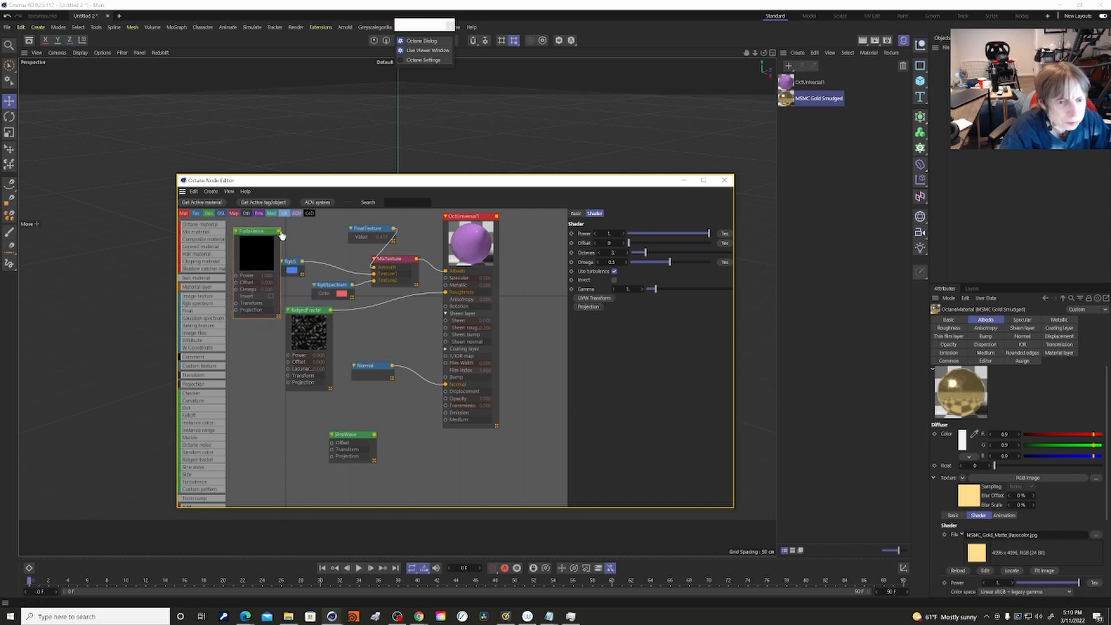
{"action": "left_click_drag", "start_coordinate": [280, 232], "coordinate": [374, 269]}
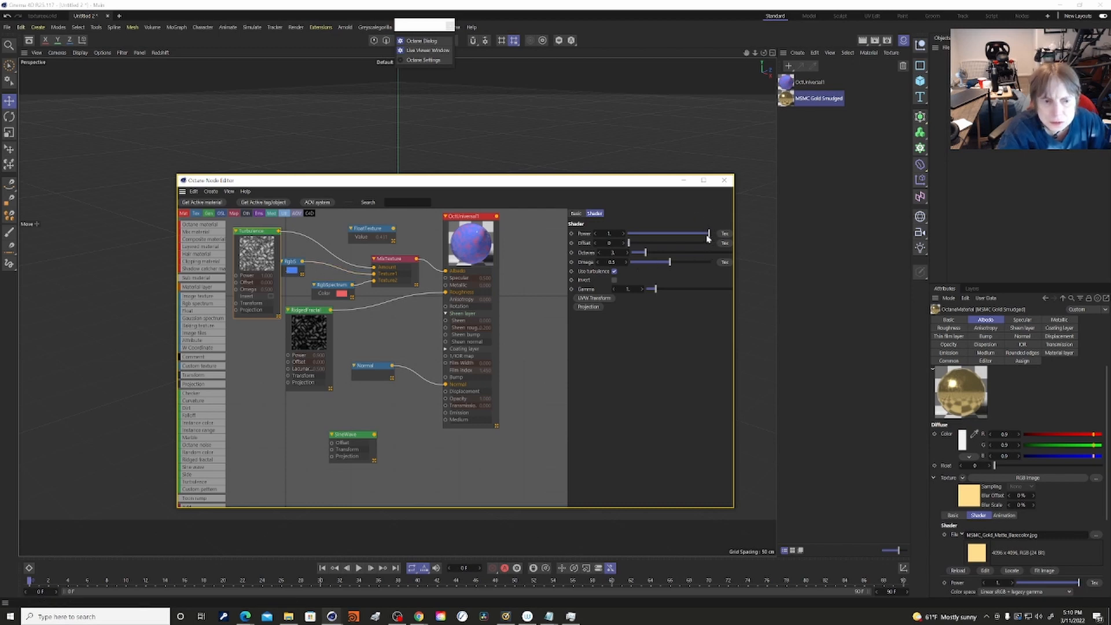
Set the Turbulence node's Power to about 1.17 and its Offset to about 0.12.
{"action": "mouse_move", "coordinate": [709, 238]}
{"action": "left_mouse_down"}
{"action": "mouse_move", "coordinate": [669, 245]}
{"action": "mouse_move", "coordinate": [712, 243]}
{"action": "left_mouse_up"}
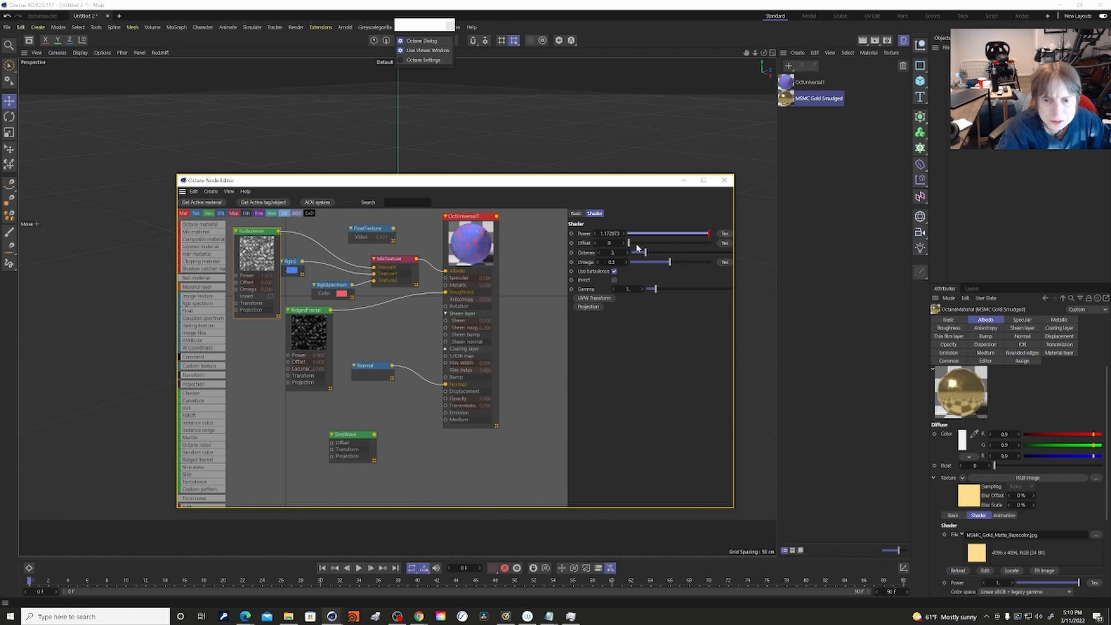
{"action": "left_click_drag", "start_coordinate": [632, 247], "coordinate": [648, 246]}
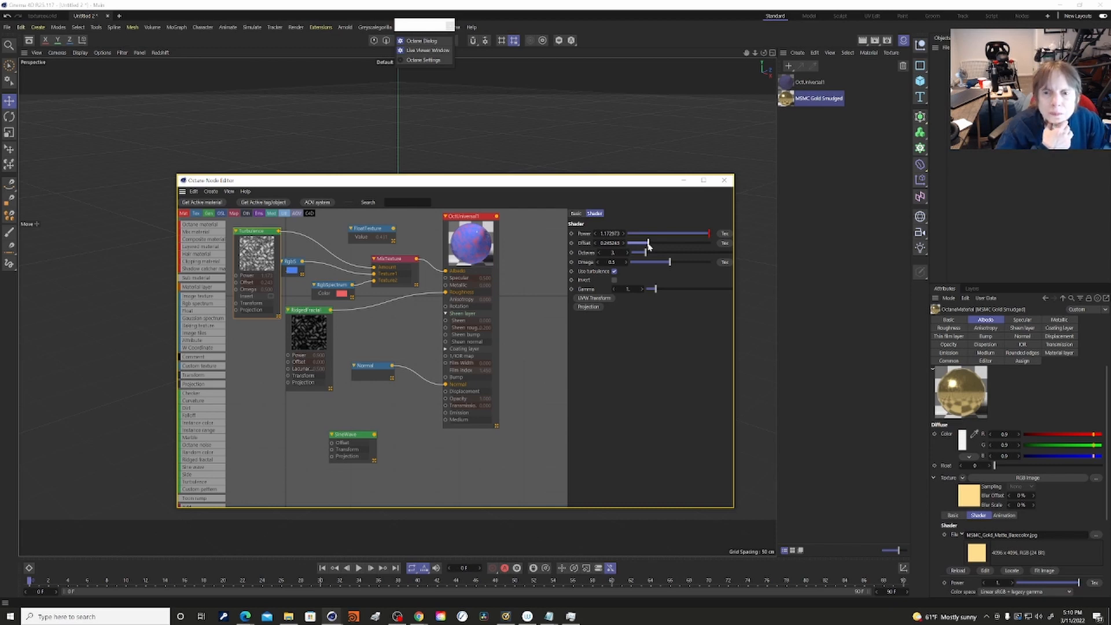
{"action": "left_click_drag", "start_coordinate": [648, 247], "coordinate": [638, 249]}
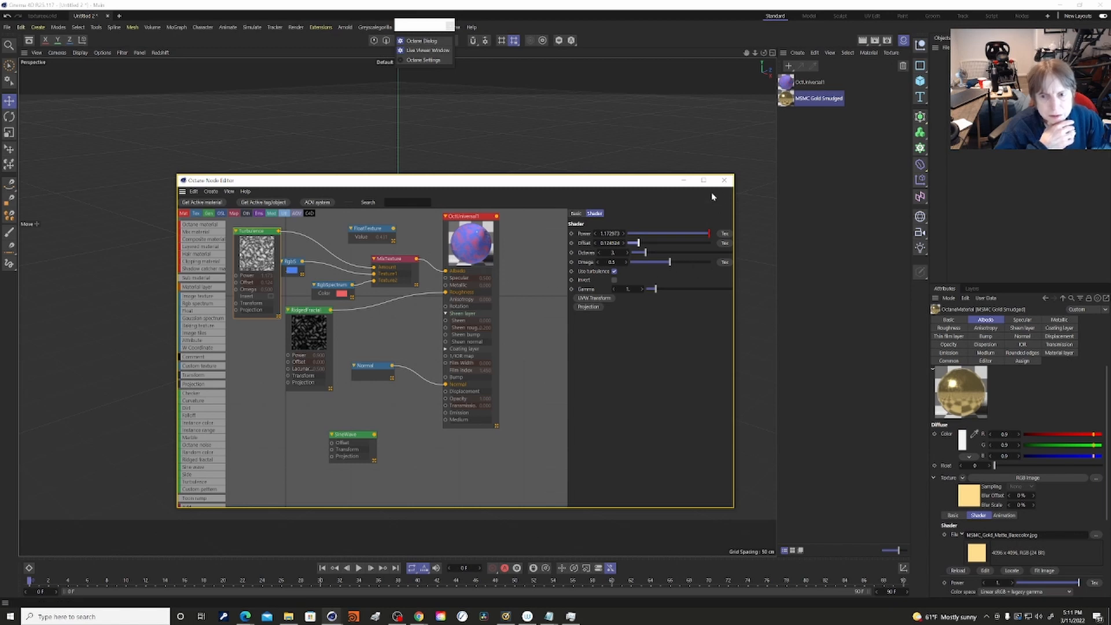
Show the MSMC Gold Smudged material's graph in the node editor, with a narrower material list and a larger editor window.
{"action": "double_click", "coordinate": [777, 103]}
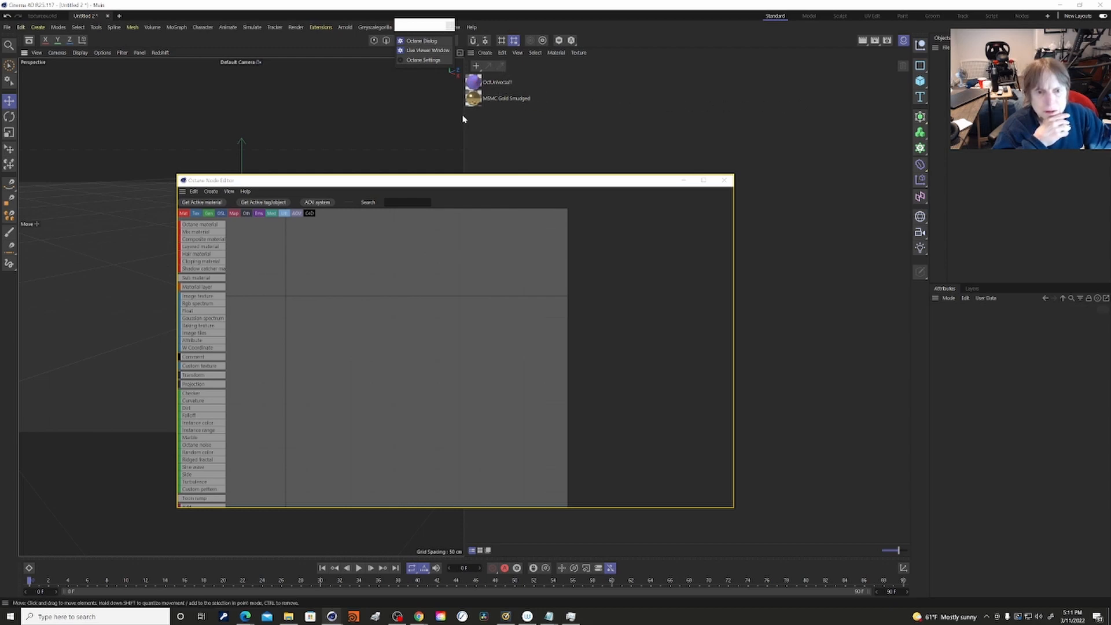
{"action": "left_click_drag", "start_coordinate": [463, 117], "coordinate": [837, 124]}
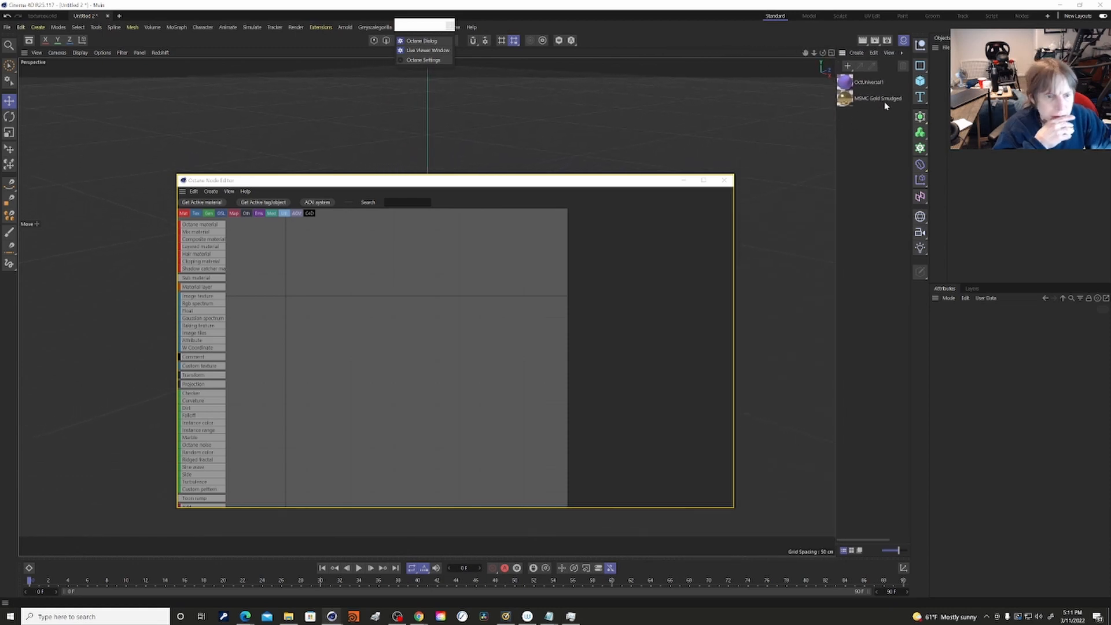
{"action": "left_click", "coordinate": [862, 99]}
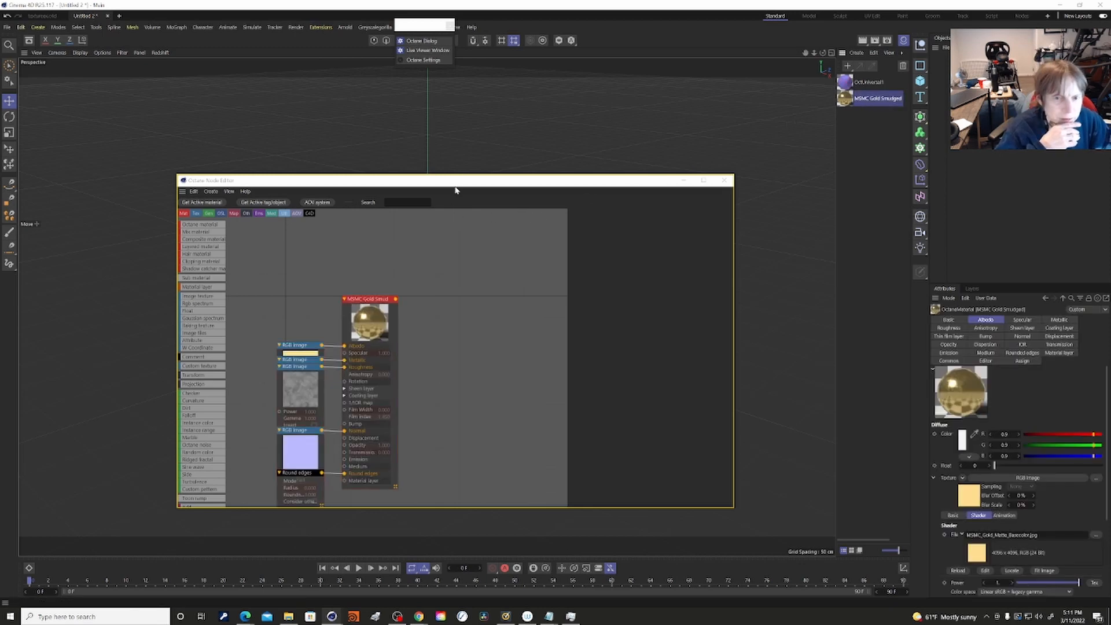
{"action": "left_click_drag", "start_coordinate": [446, 185], "coordinate": [398, 120]}
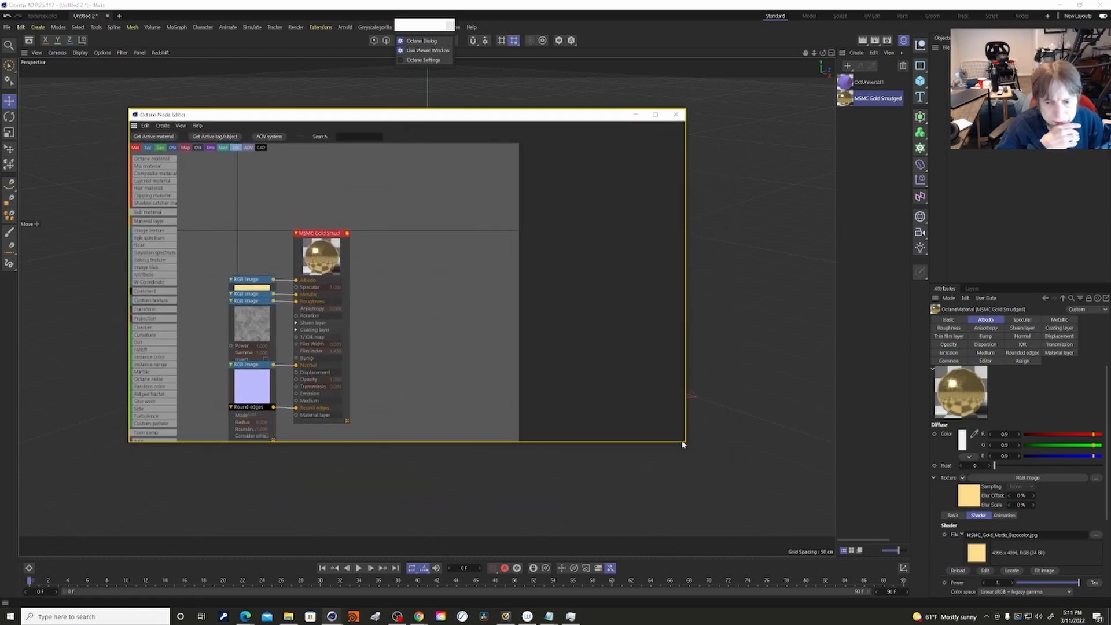
{"action": "left_click_drag", "start_coordinate": [685, 443], "coordinate": [836, 517]}
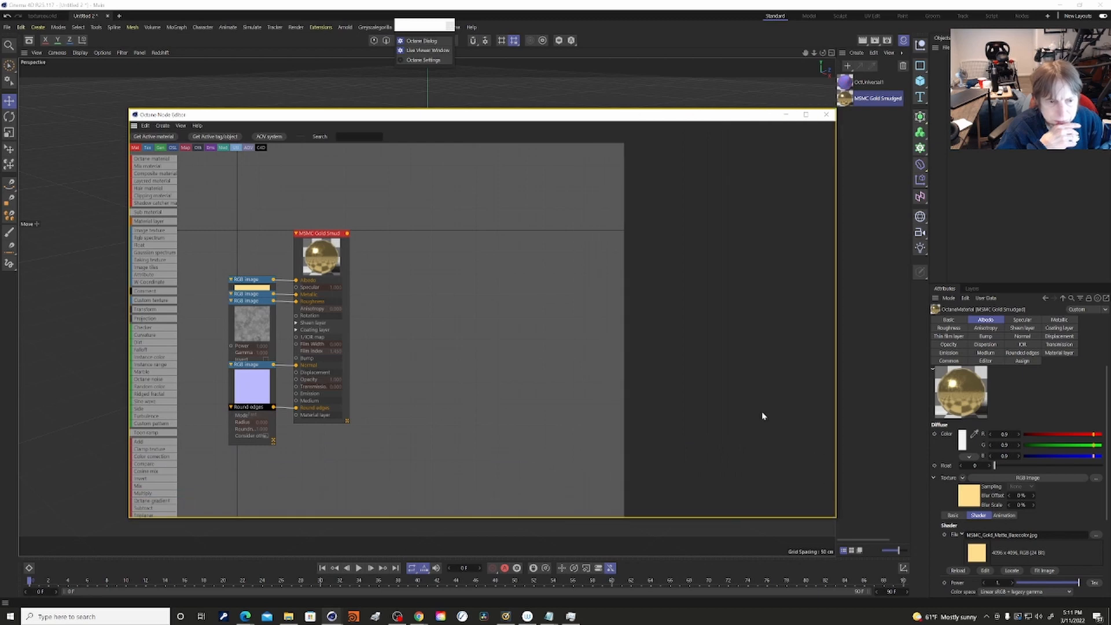
Spread out the MSMC Gold Smudged material node, its four RGB image nodes and the Round edges node in the graph.
{"action": "left_click_drag", "start_coordinate": [319, 234], "coordinate": [420, 224]}
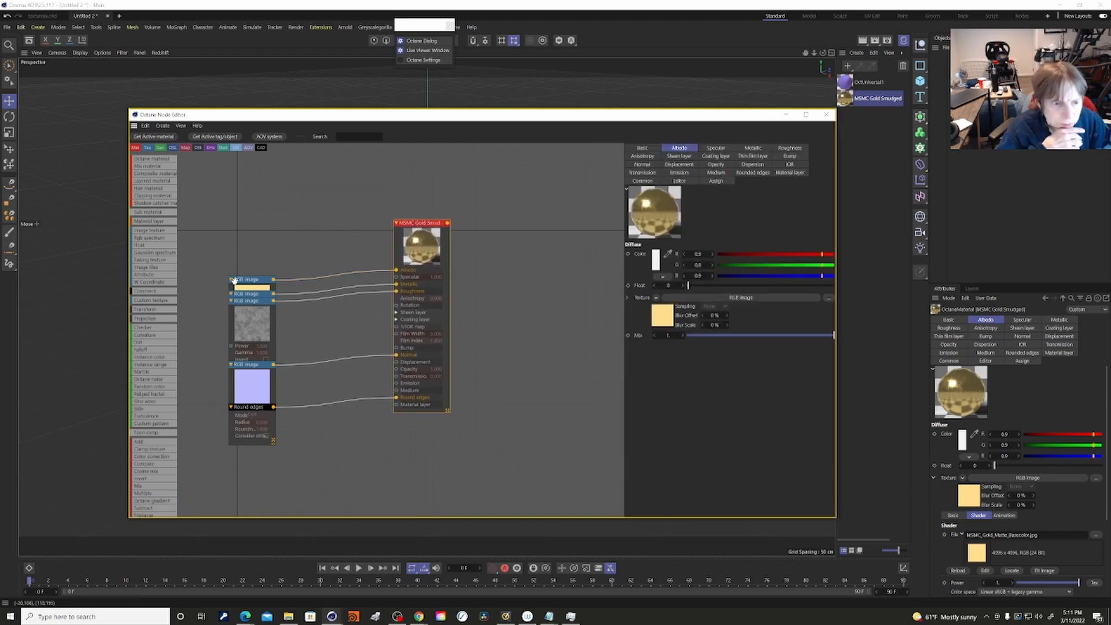
{"action": "left_click_drag", "start_coordinate": [253, 281], "coordinate": [253, 188]}
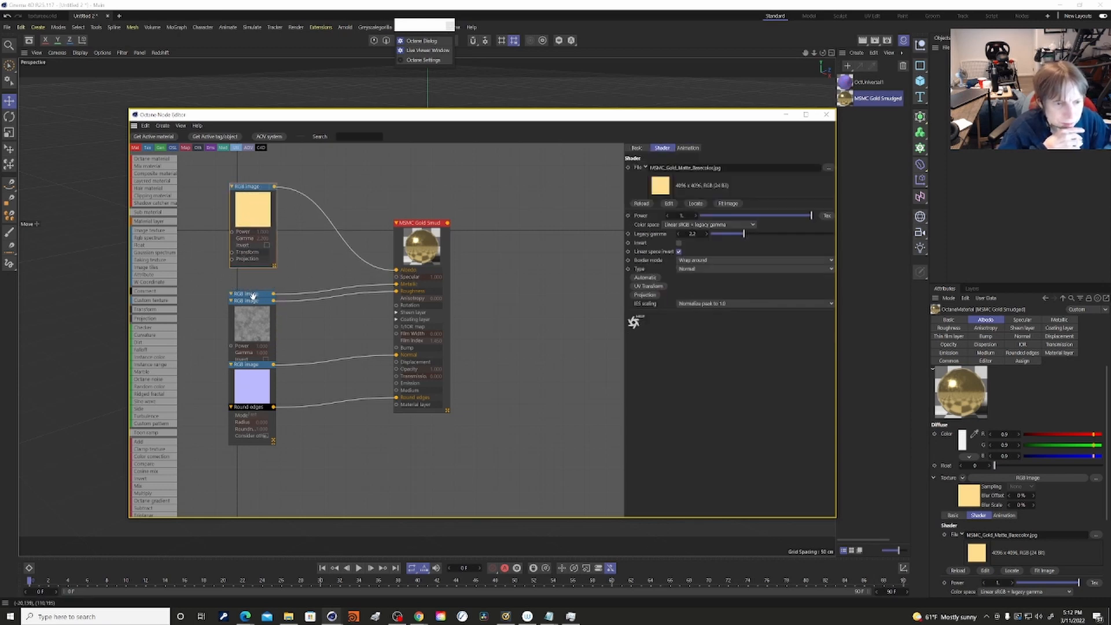
{"action": "left_click_drag", "start_coordinate": [253, 295], "coordinate": [216, 266]}
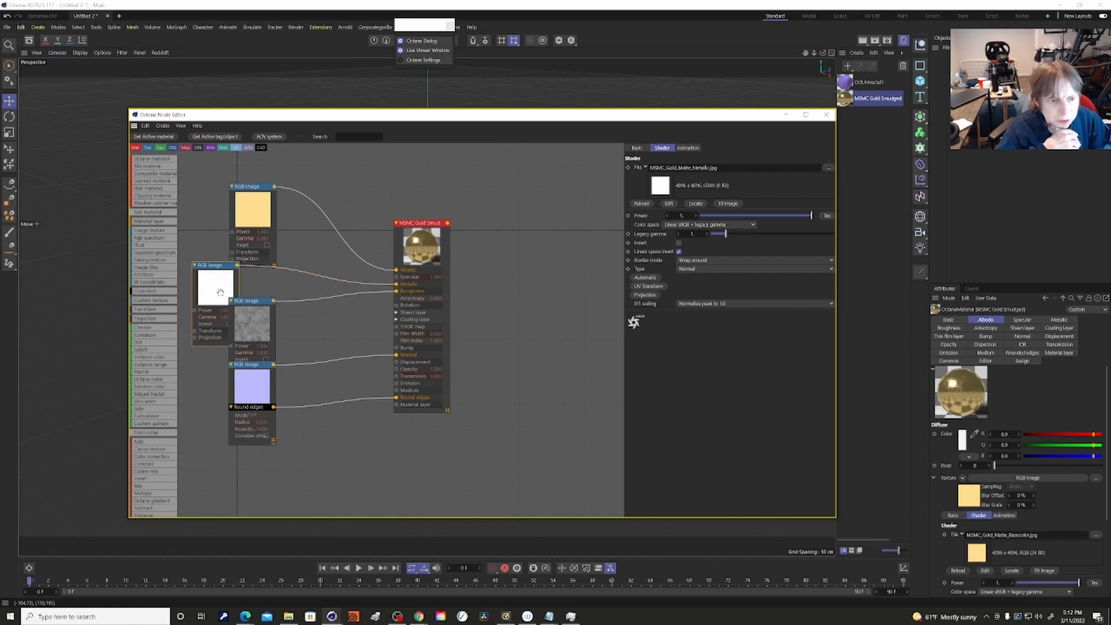
{"action": "left_click_drag", "start_coordinate": [246, 303], "coordinate": [294, 287]}
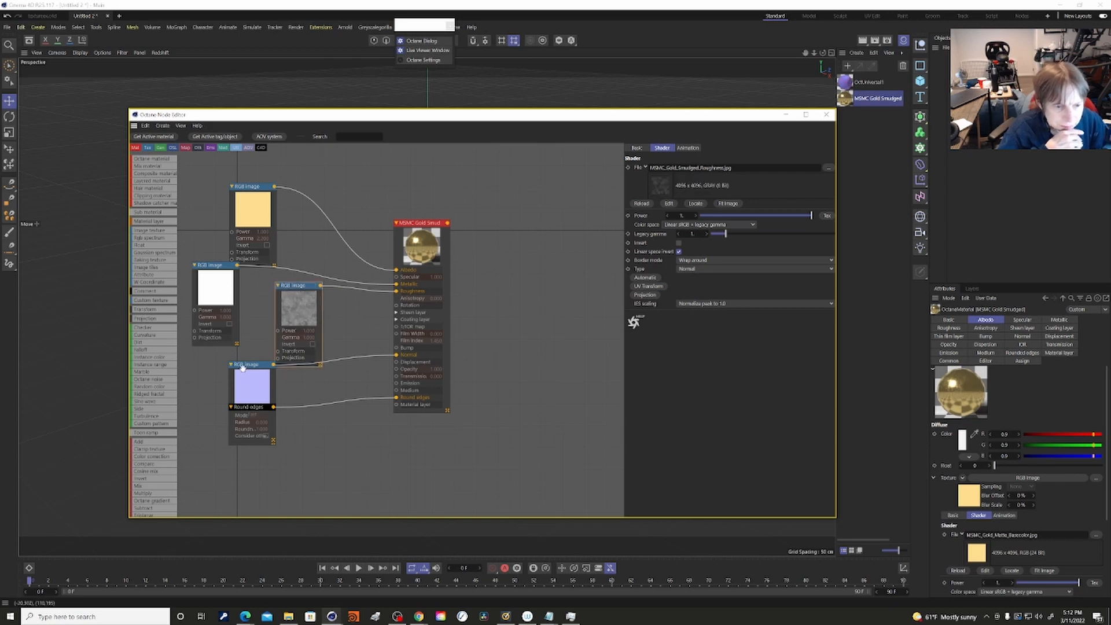
{"action": "left_click_drag", "start_coordinate": [247, 367], "coordinate": [210, 367]}
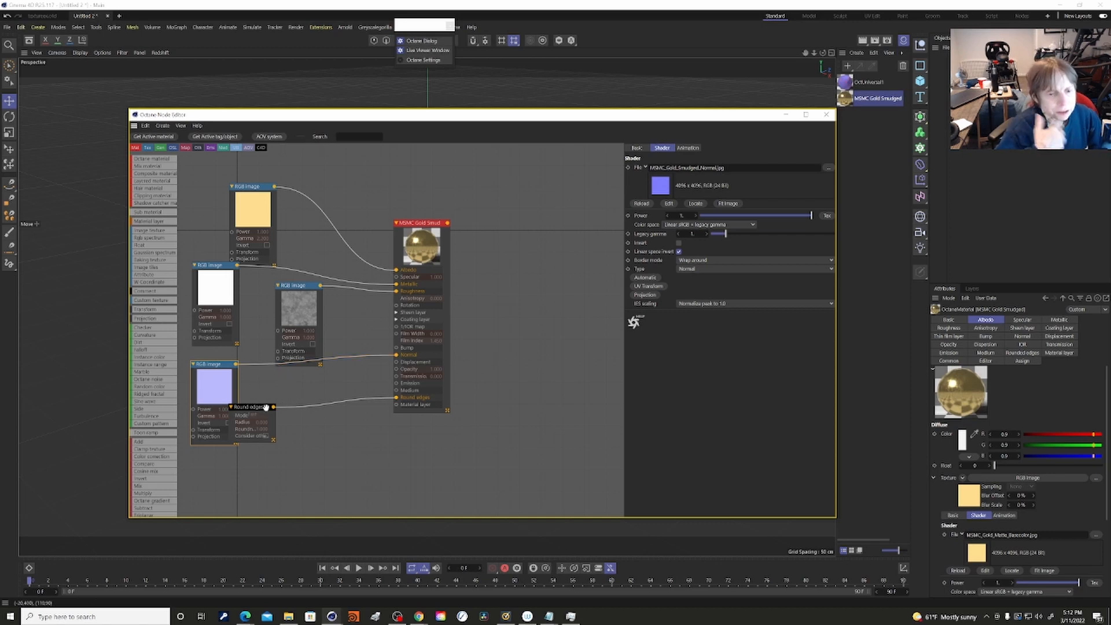
{"action": "left_click_drag", "start_coordinate": [246, 407], "coordinate": [307, 409]}
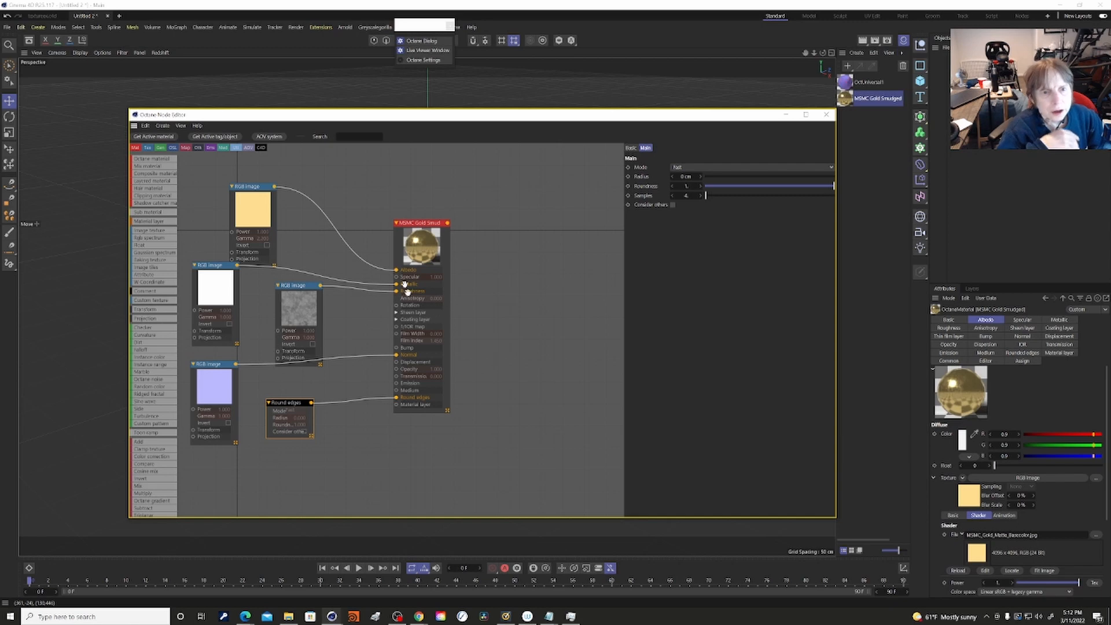
Open the Greyscalegorilla Plus Library and collapse the MSMC - Octane and Metal Vol1 - Octane material folders.
{"action": "left_click", "coordinate": [452, 26]}
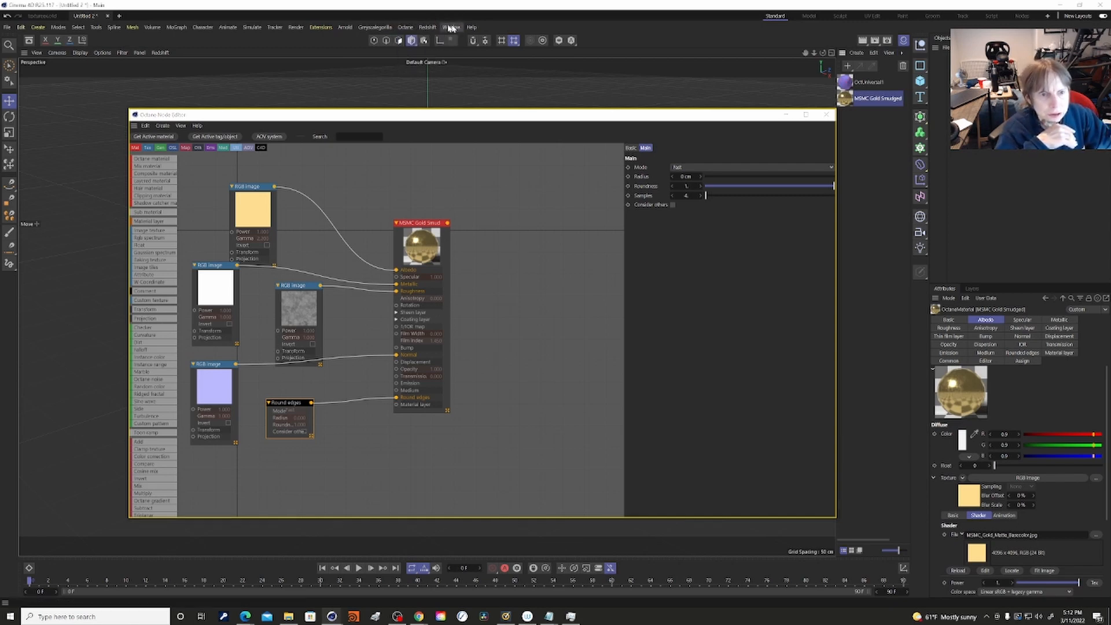
{"action": "left_click", "coordinate": [375, 27]}
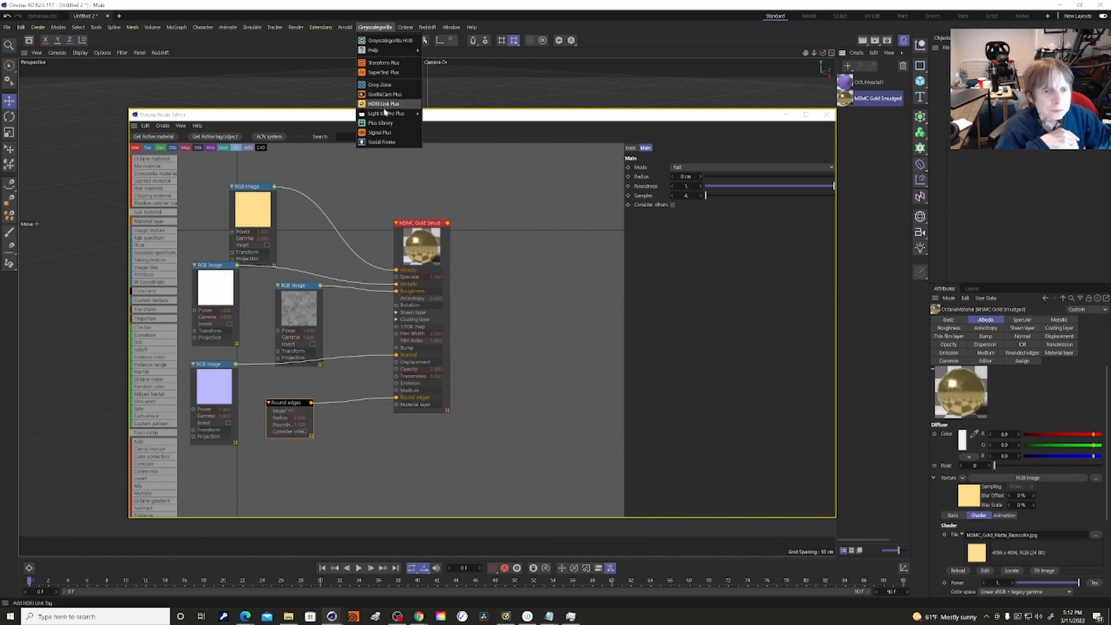
{"action": "mouse_move", "coordinate": [386, 115]}
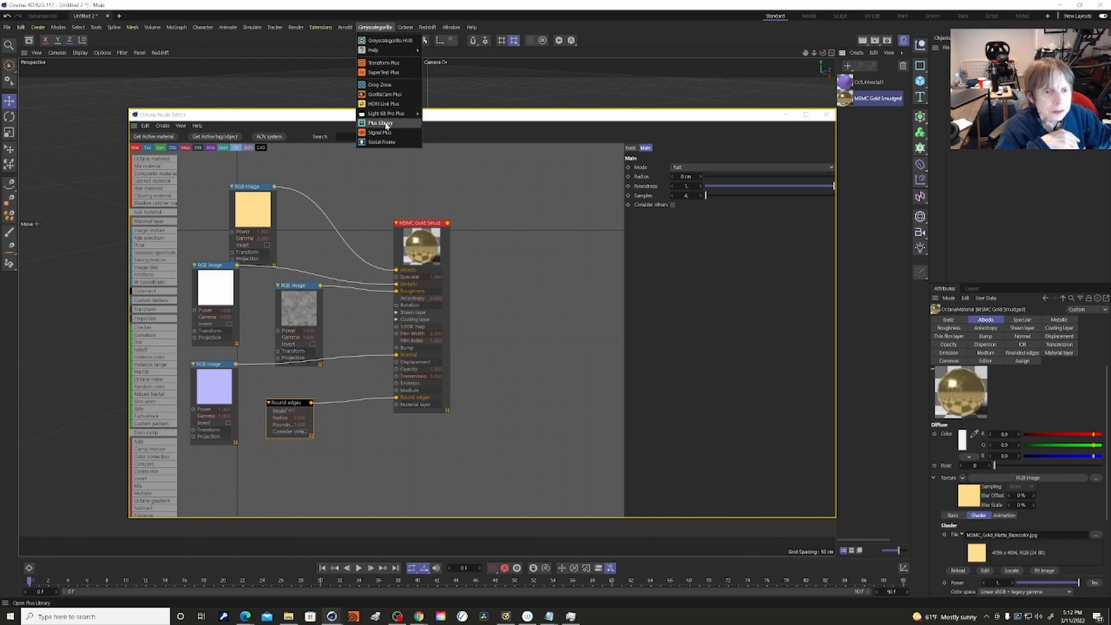
{"action": "left_click", "coordinate": [386, 123]}
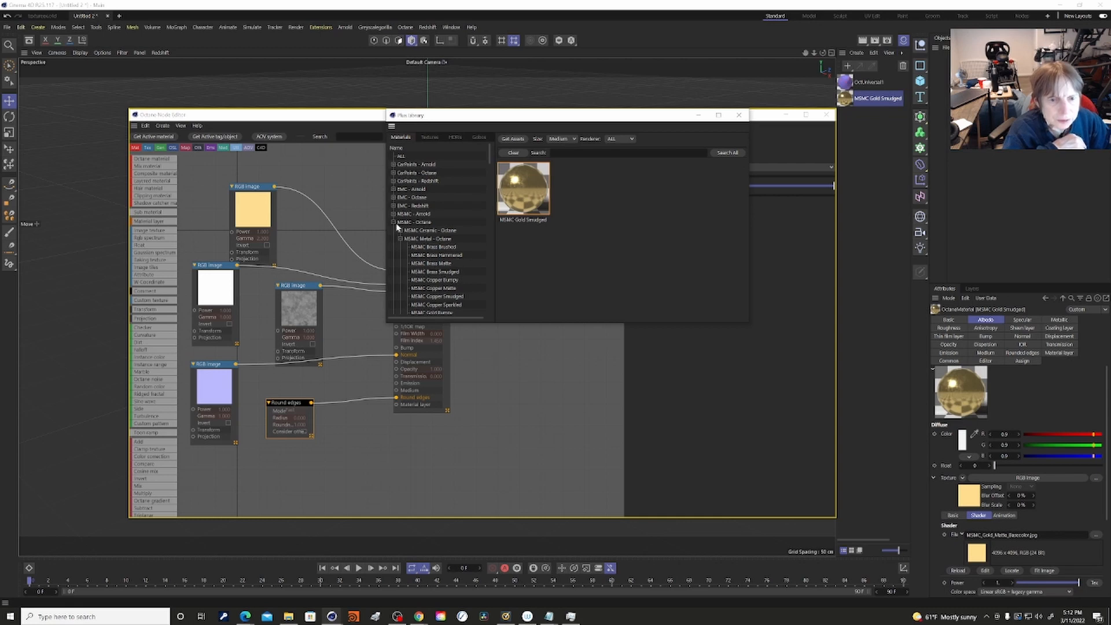
{"action": "left_click", "coordinate": [393, 223]}
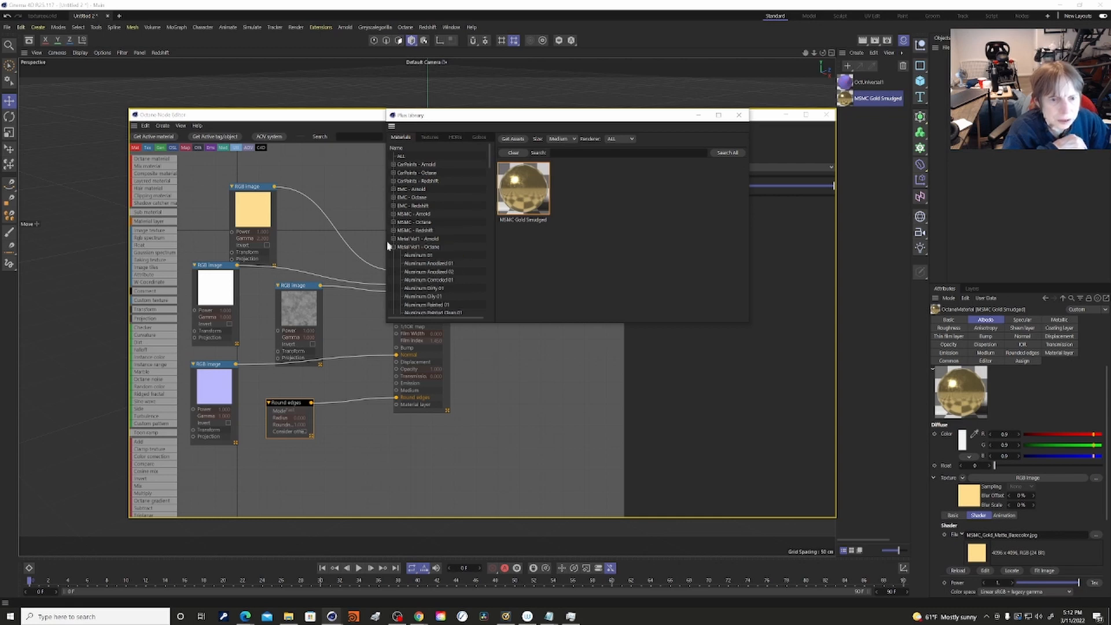
{"action": "left_click", "coordinate": [394, 247]}
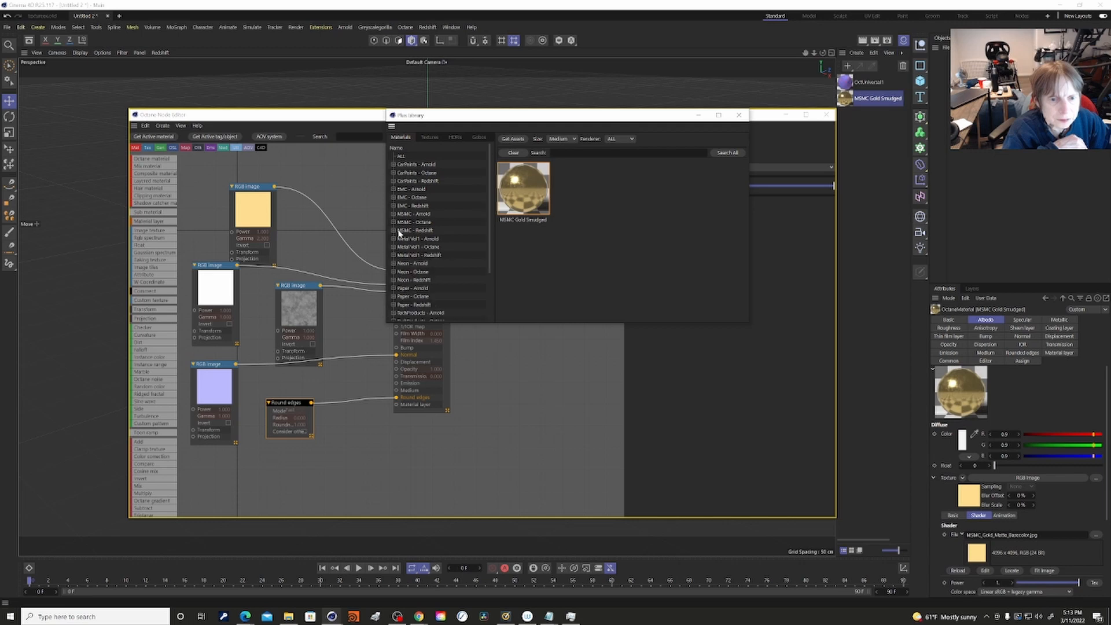
Add four copies of the Cosmic Blue material from the Plus Library's CarPaints - Octane folder to the scene, and close the library.
{"action": "left_click", "coordinate": [393, 173]}
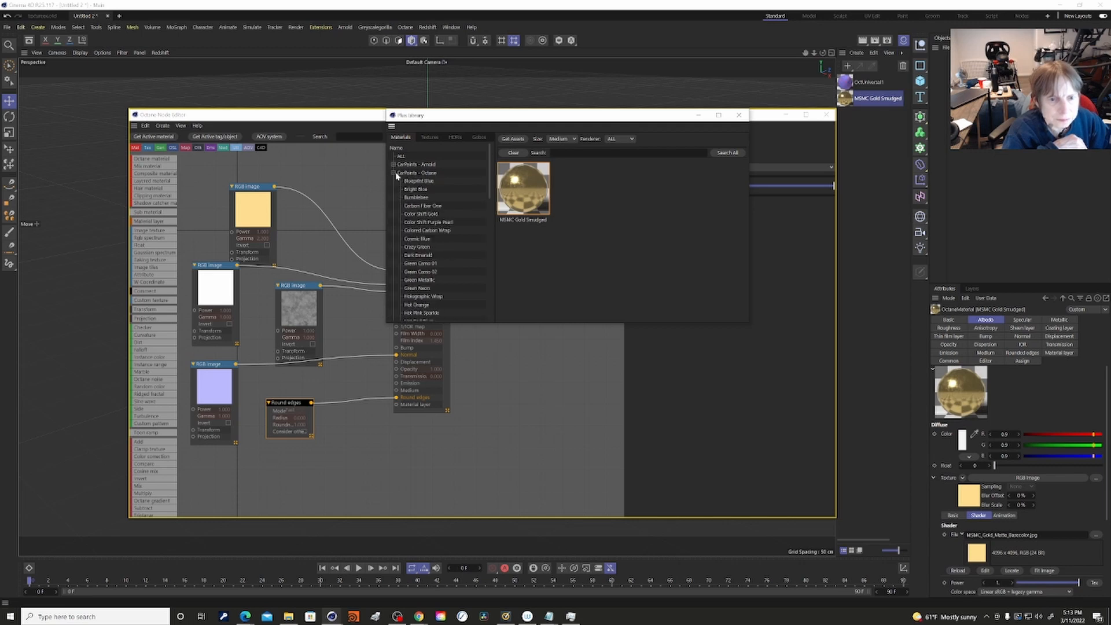
{"action": "left_click", "coordinate": [420, 256]}
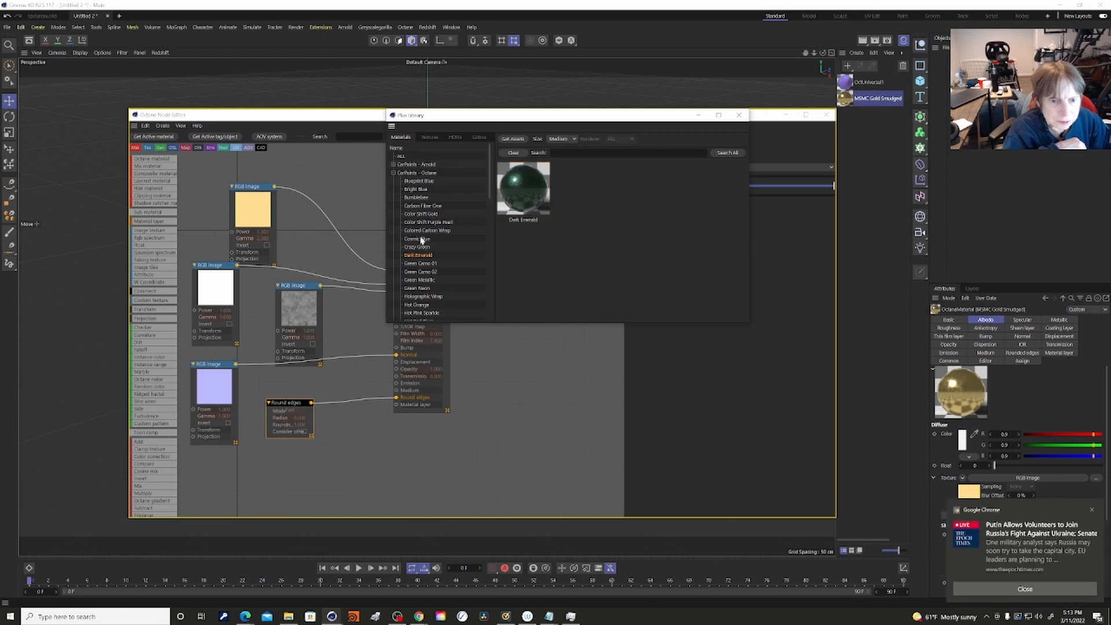
{"action": "left_click", "coordinate": [420, 239]}
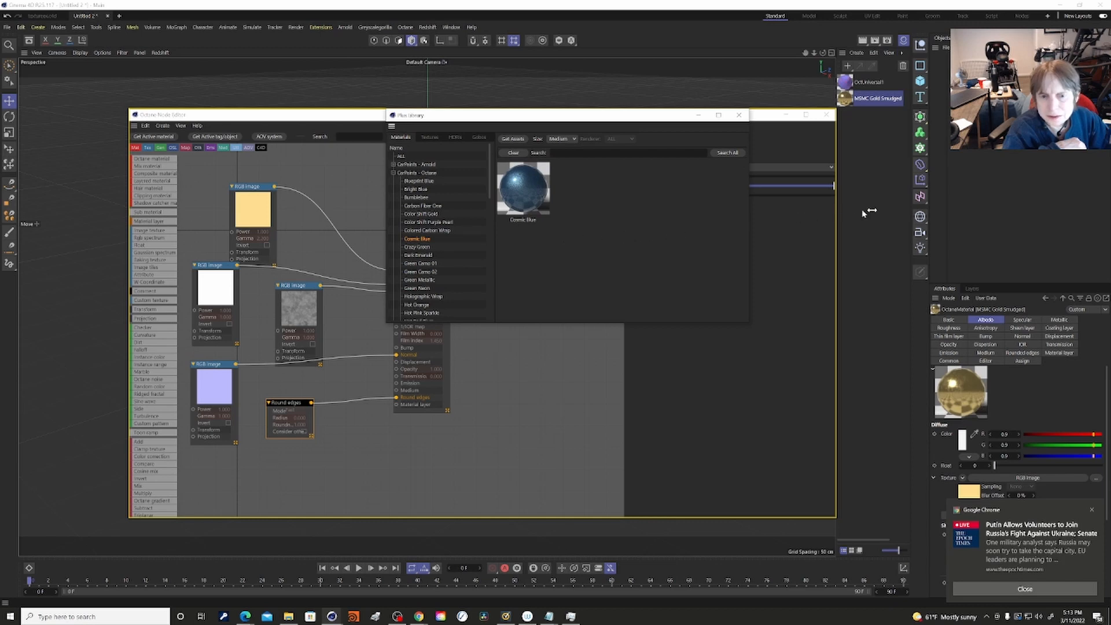
{"action": "left_click_drag", "start_coordinate": [529, 202], "coordinate": [603, 198]}
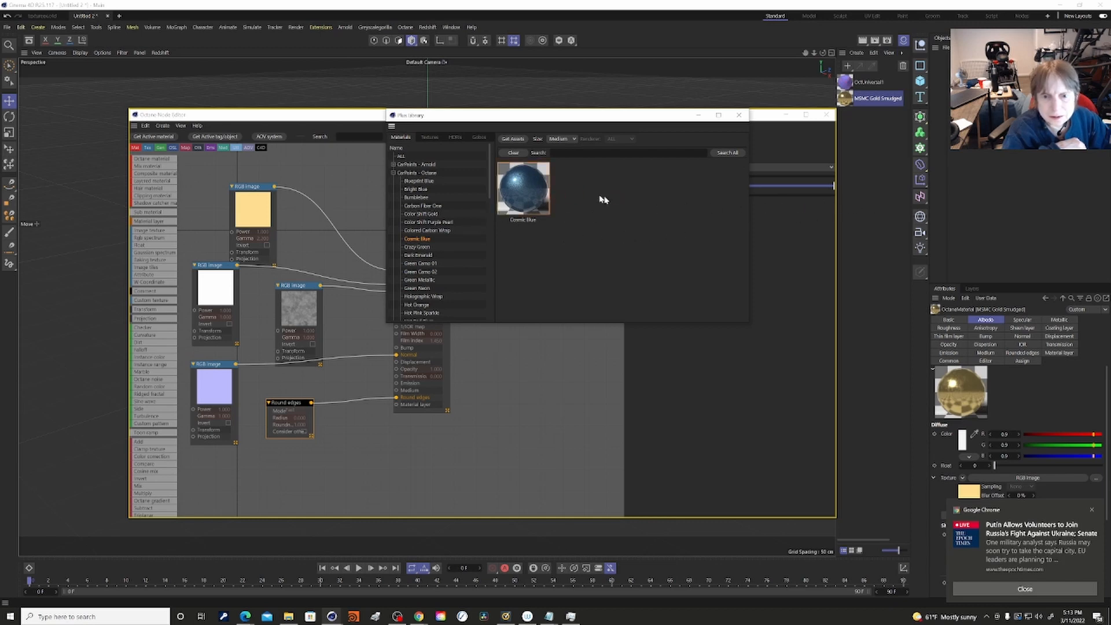
{"action": "left_click_drag", "start_coordinate": [529, 192], "coordinate": [608, 195]}
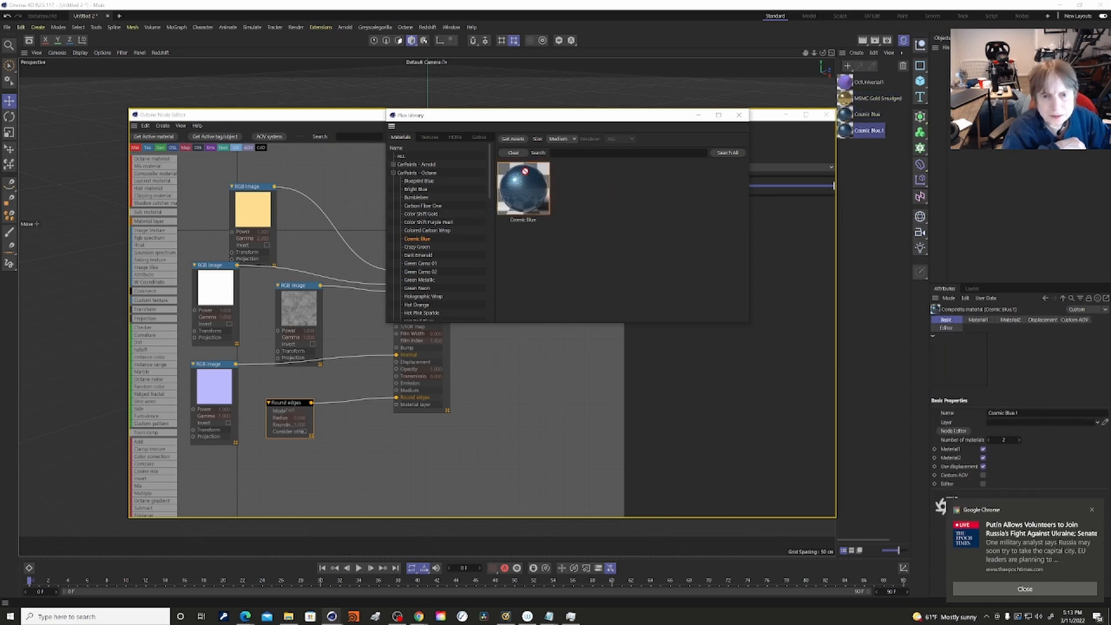
{"action": "left_click_drag", "start_coordinate": [524, 174], "coordinate": [603, 191]}
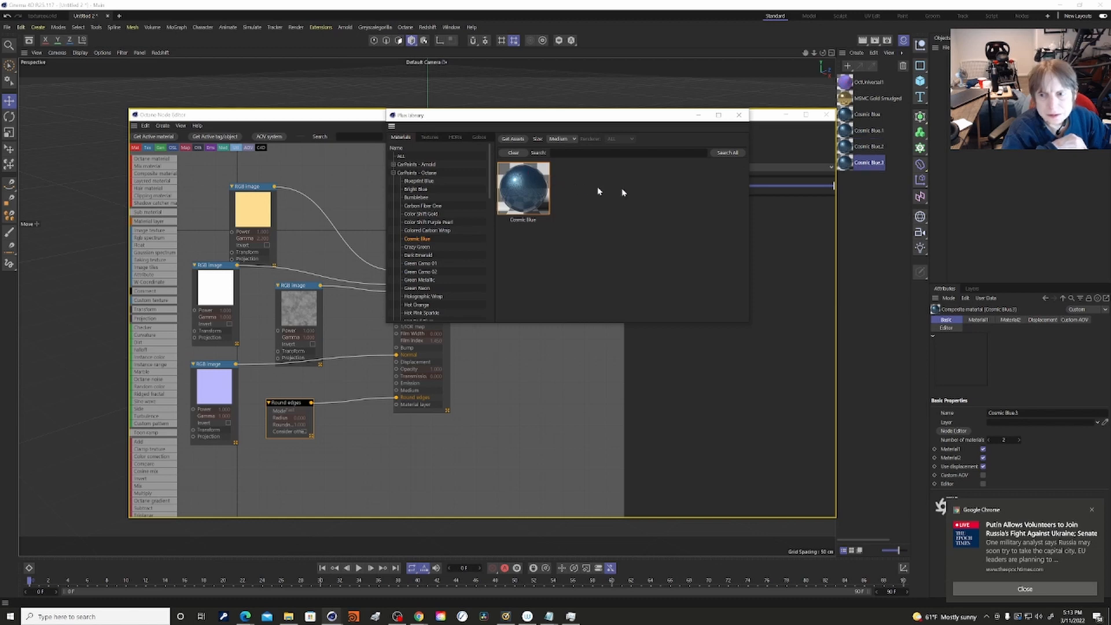
{"action": "left_click", "coordinate": [861, 165]}
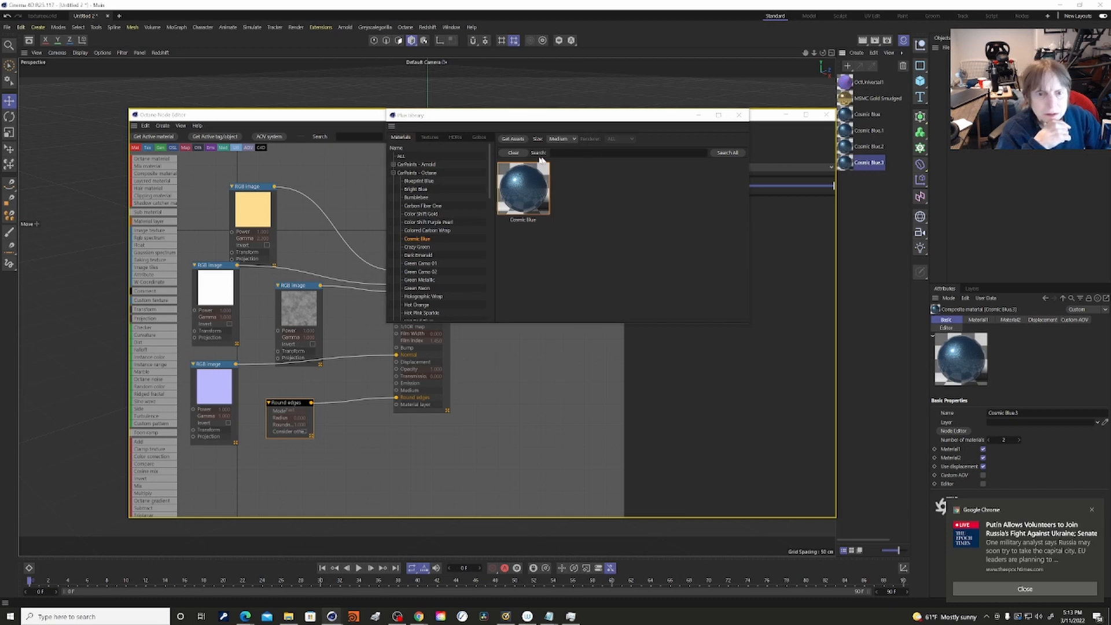
{"action": "left_click_drag", "start_coordinate": [441, 117], "coordinate": [171, 273]}
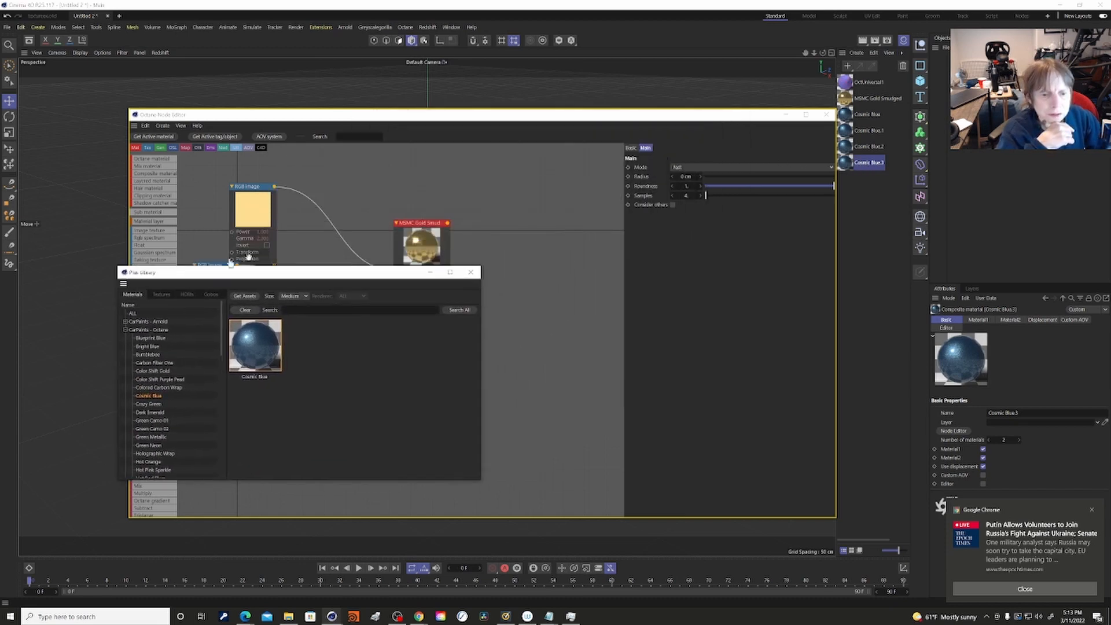
{"action": "left_click", "coordinate": [471, 272]}
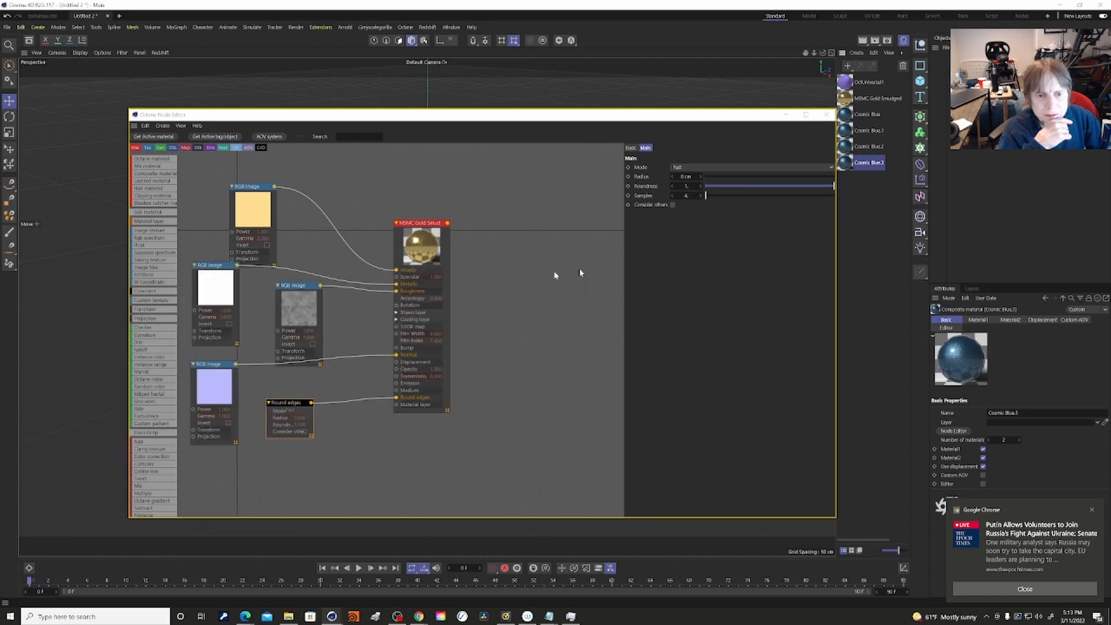
View the last Cosmic Blue copy in the Material Editor and close that editor.
{"action": "double_click", "coordinate": [853, 164]}
{"action": "left_click_drag", "start_coordinate": [900, 160], "coordinate": [751, 192]}
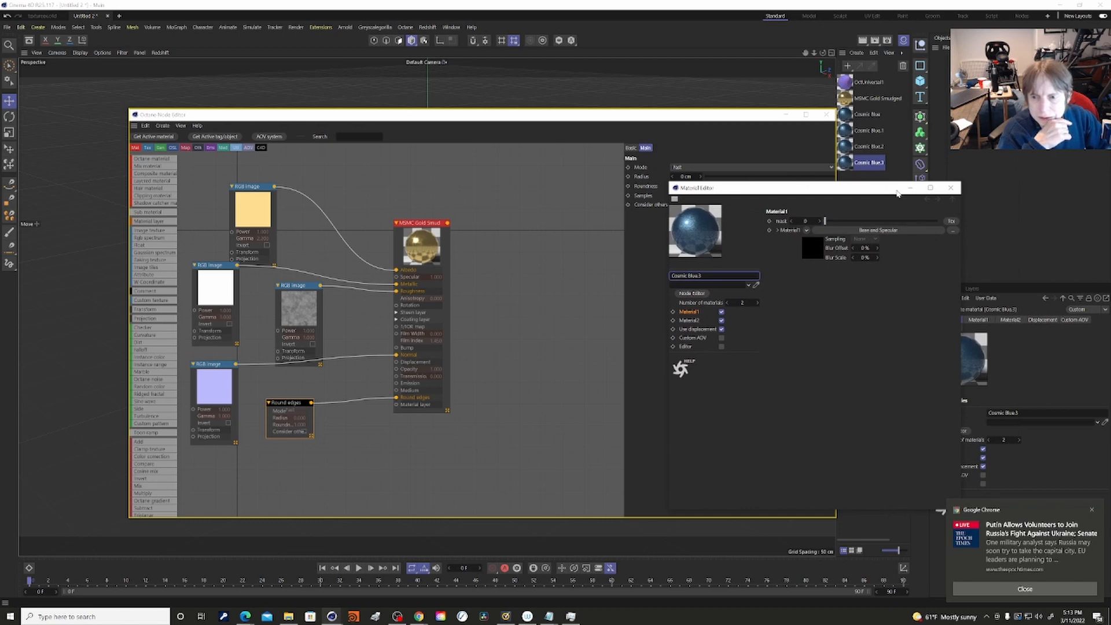
{"action": "left_click", "coordinate": [950, 188]}
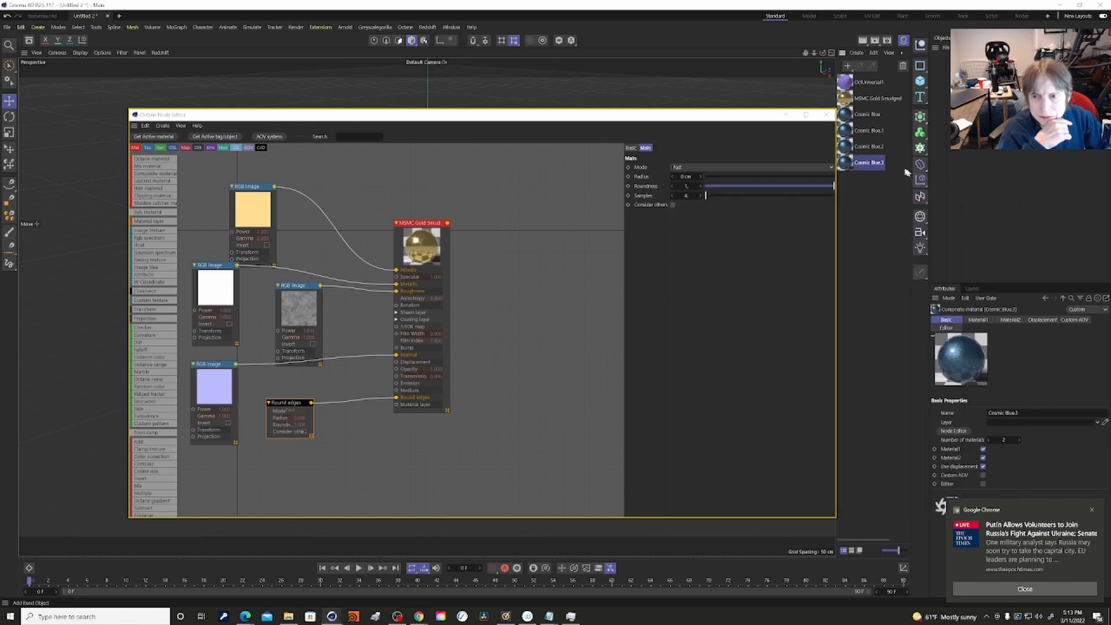
{"action": "left_click", "coordinate": [495, 182]}
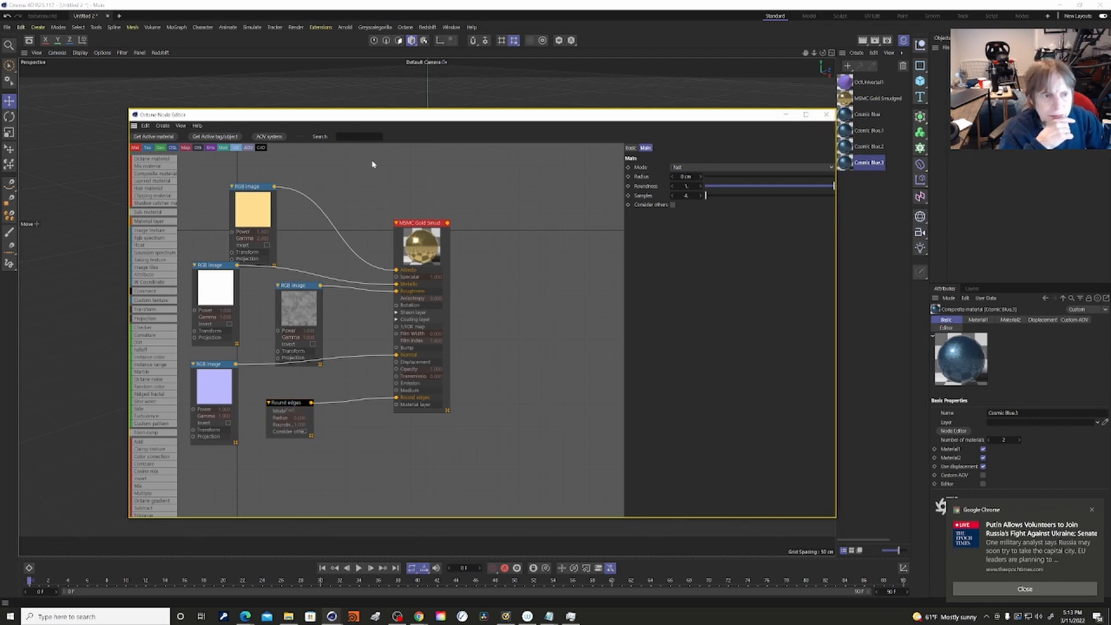
Open the Octane Dialog and try to bring up the Octane Node Editor for the selected Cosmic Blue copy.
{"action": "left_click_drag", "start_coordinate": [543, 119], "coordinate": [493, 176]}
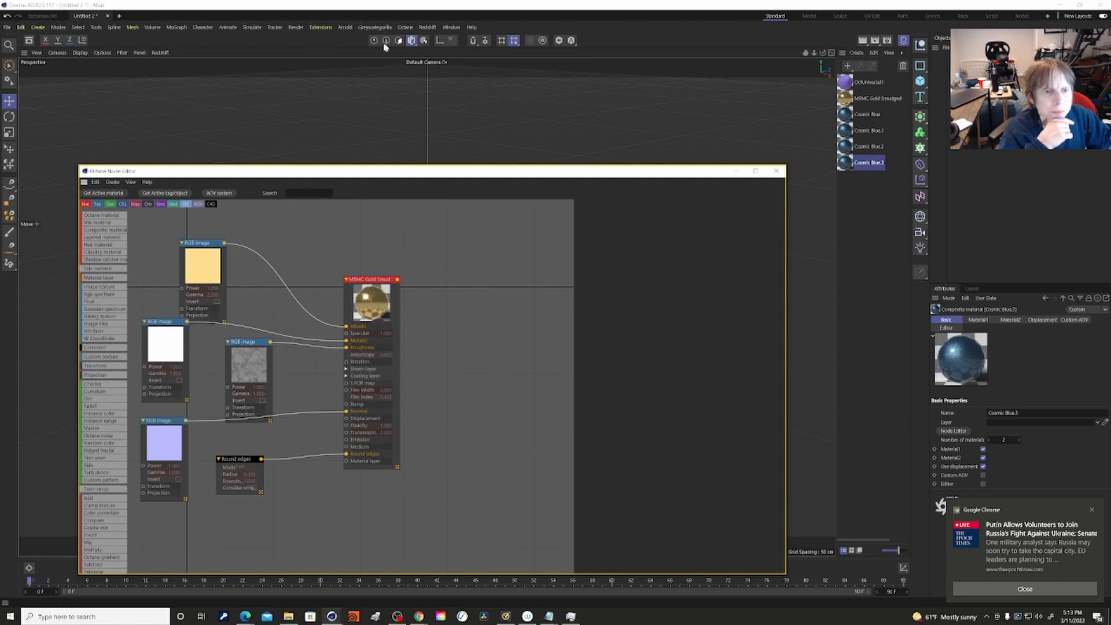
{"action": "left_click", "coordinate": [405, 29]}
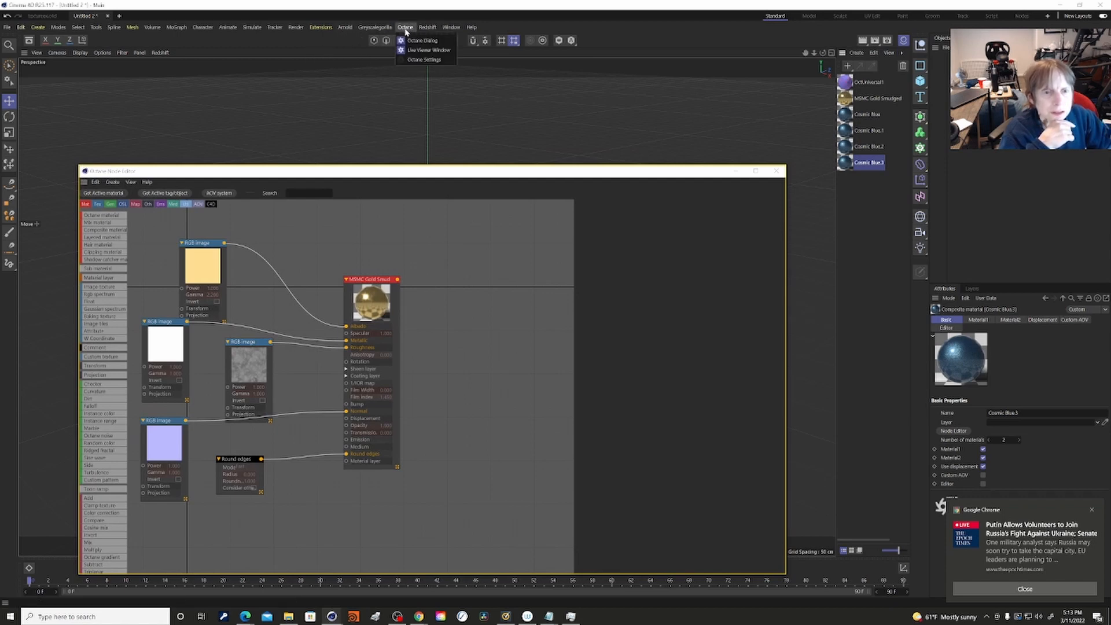
{"action": "left_click", "coordinate": [418, 42]}
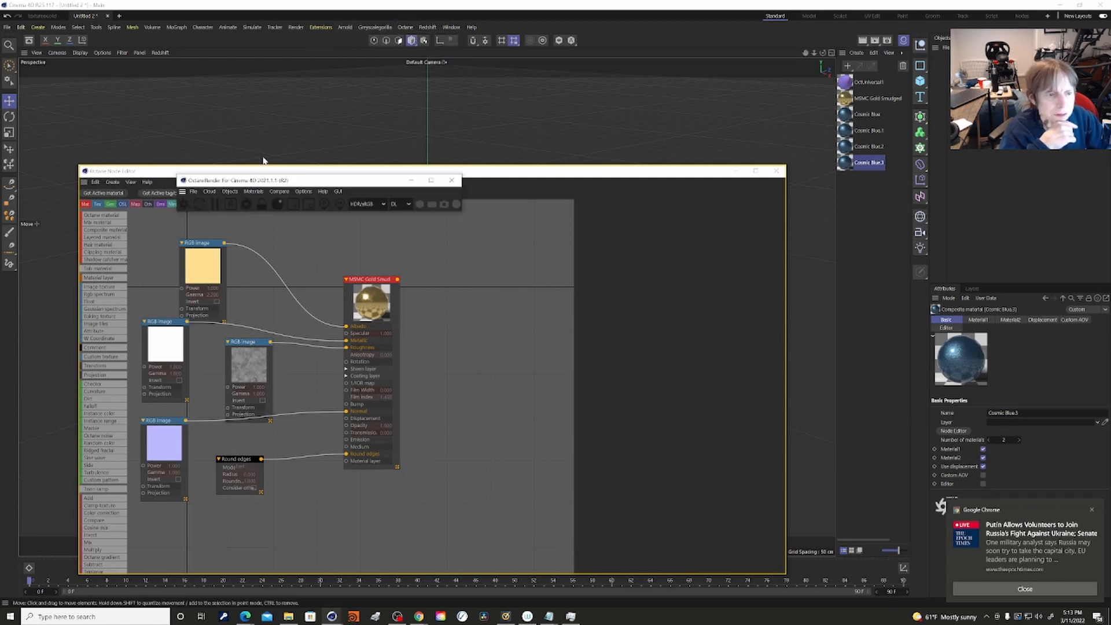
{"action": "left_click", "coordinate": [253, 191]}
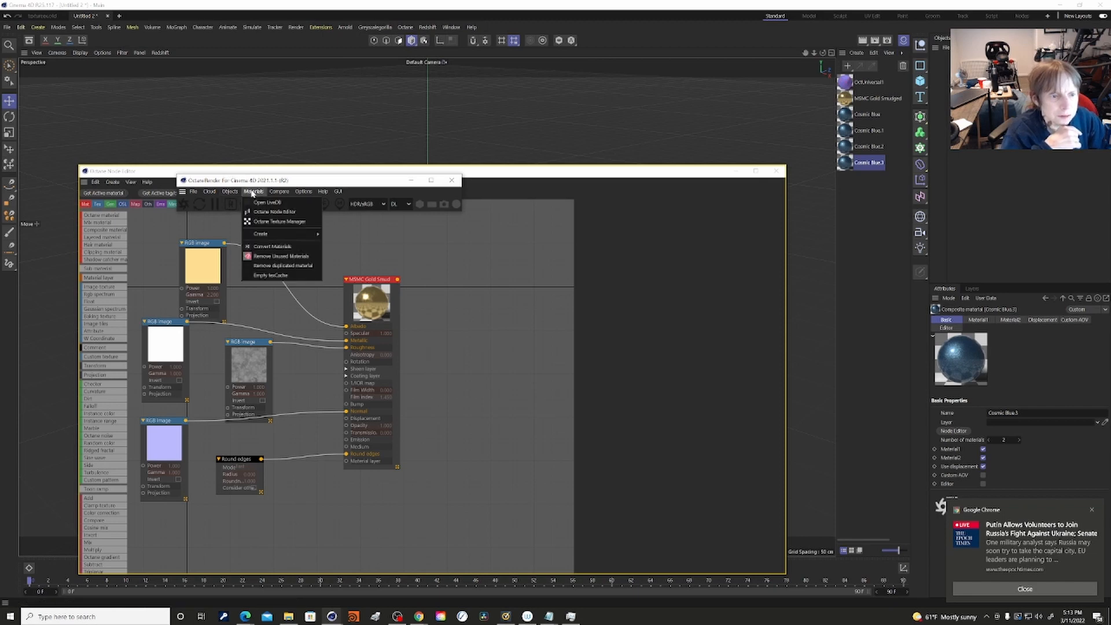
{"action": "left_click", "coordinate": [274, 212]}
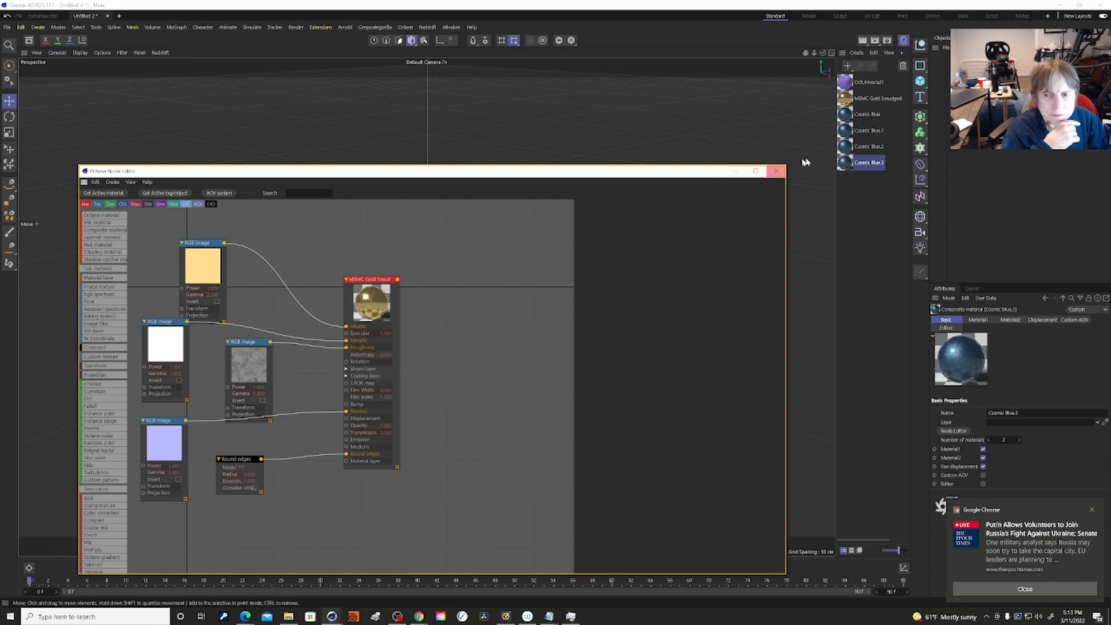
Close and reopen the Octane Node Editor to load the selected Cosmic Blue copy's graph, and reposition and widen its window.
{"action": "left_click", "coordinate": [776, 171]}
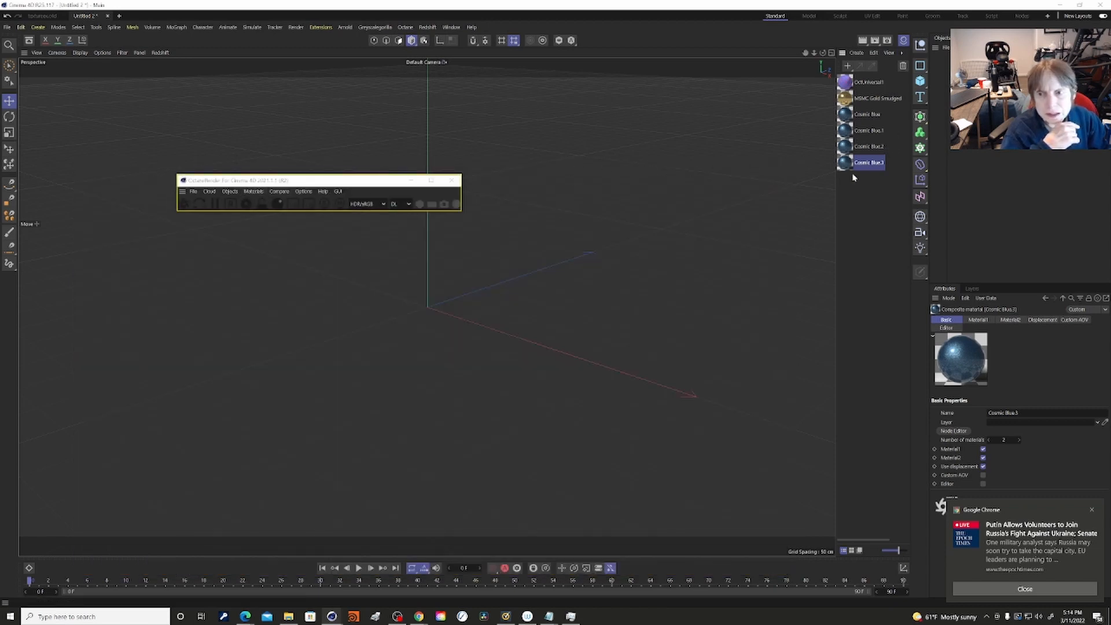
{"action": "left_click", "coordinate": [255, 192]}
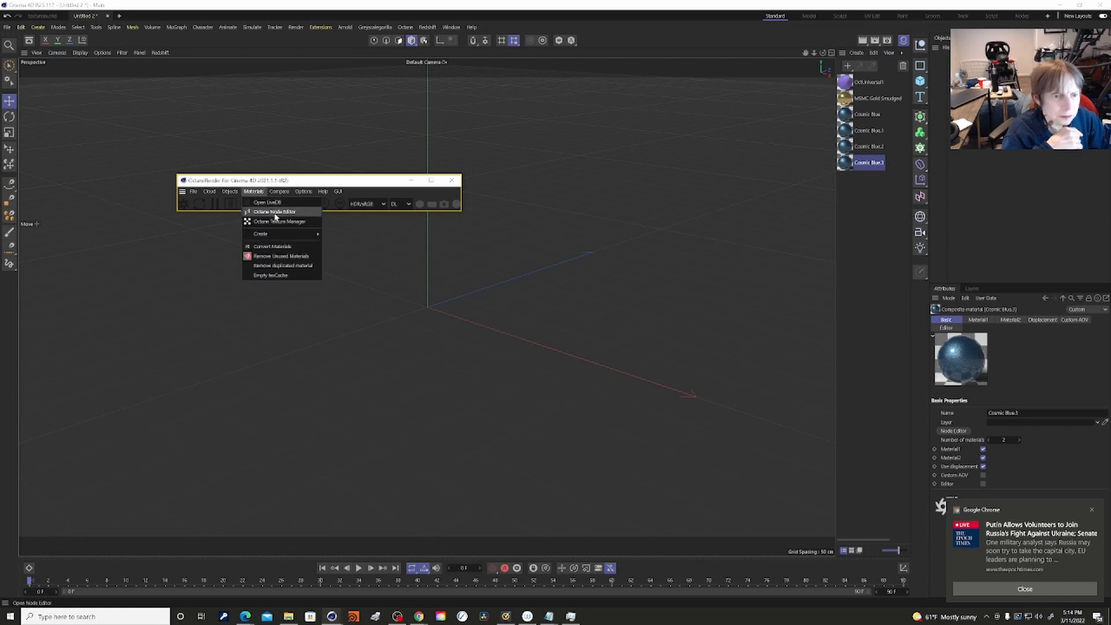
{"action": "left_click", "coordinate": [275, 212]}
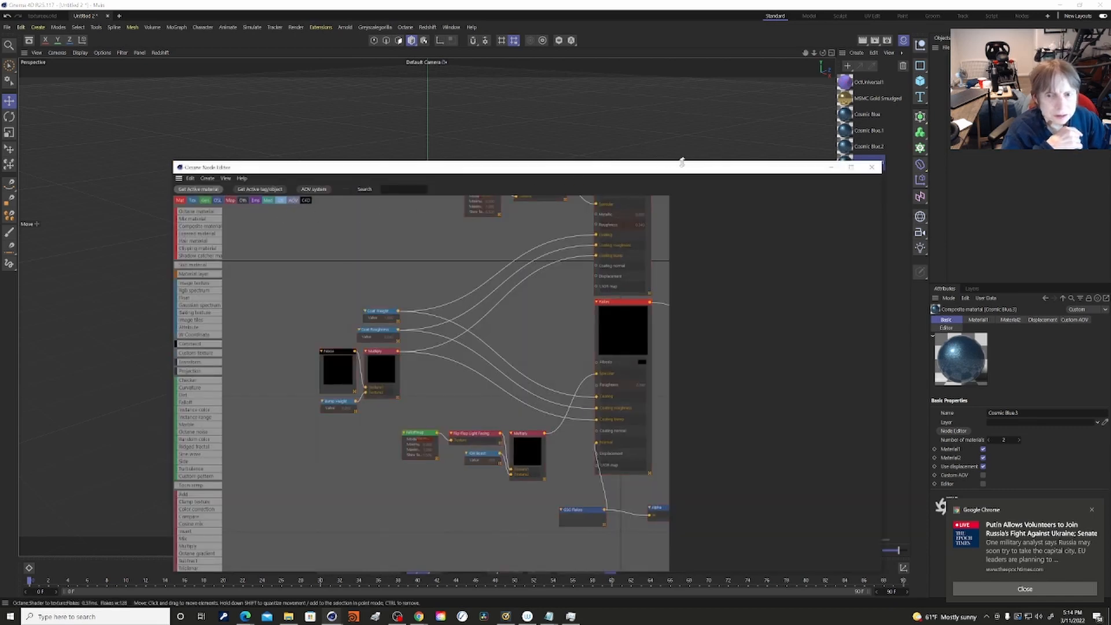
{"action": "left_click_drag", "start_coordinate": [658, 173], "coordinate": [539, 118]}
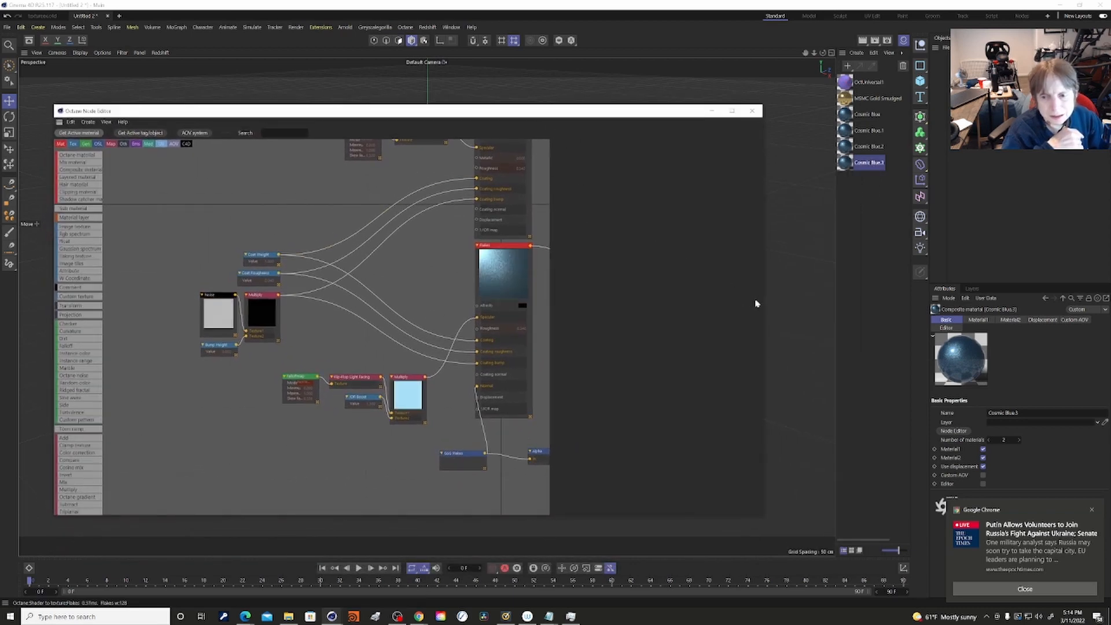
{"action": "left_click_drag", "start_coordinate": [765, 307], "coordinate": [912, 297]}
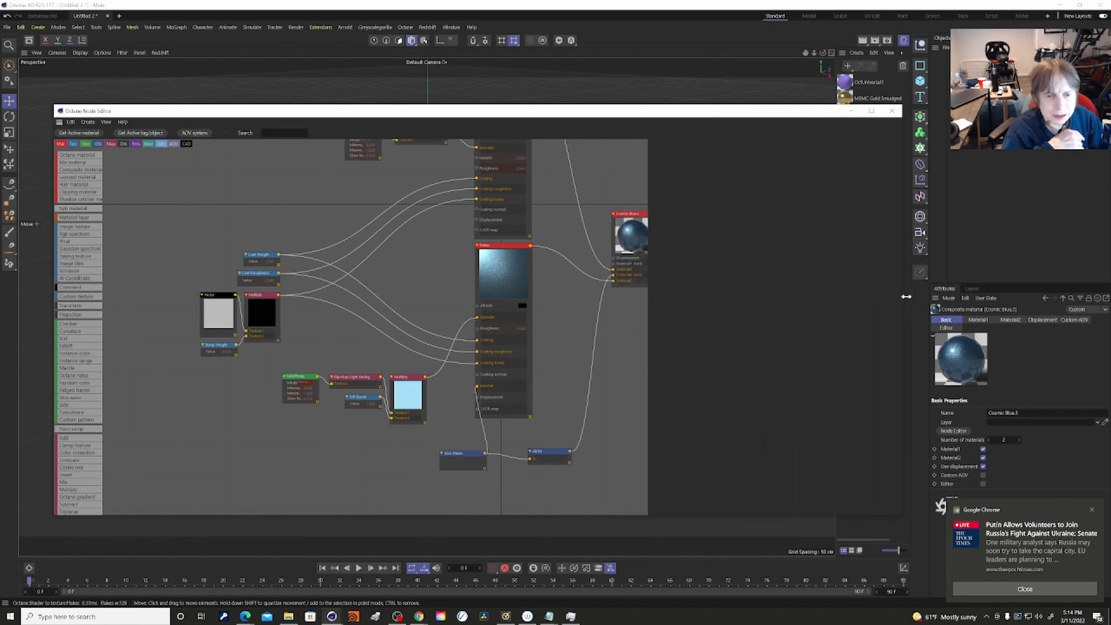
Examine the Cosmic Blue copy's node graph and the categories of nodes that can be added to it.
{"action": "right_click", "coordinate": [230, 438]}
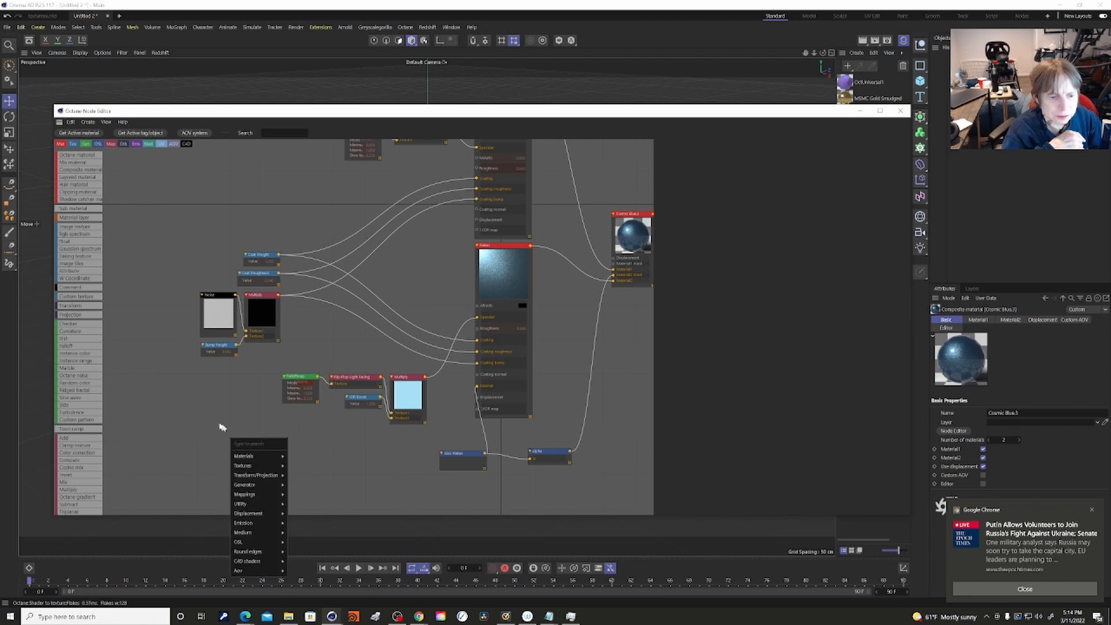
{"action": "left_click", "coordinate": [197, 404]}
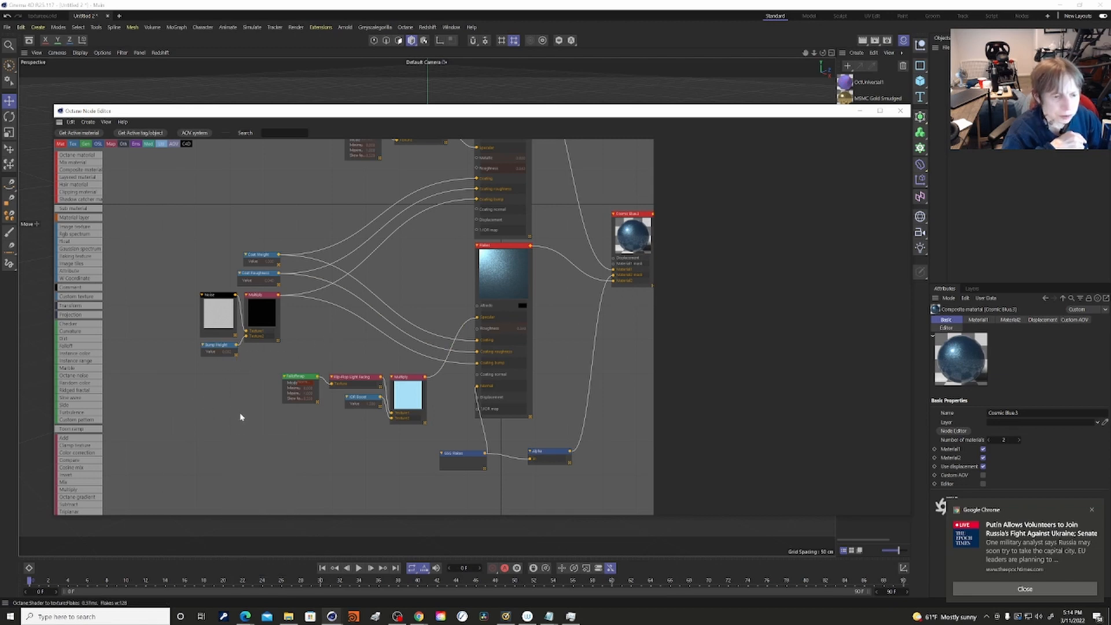
{"action": "right_click", "coordinate": [192, 416]}
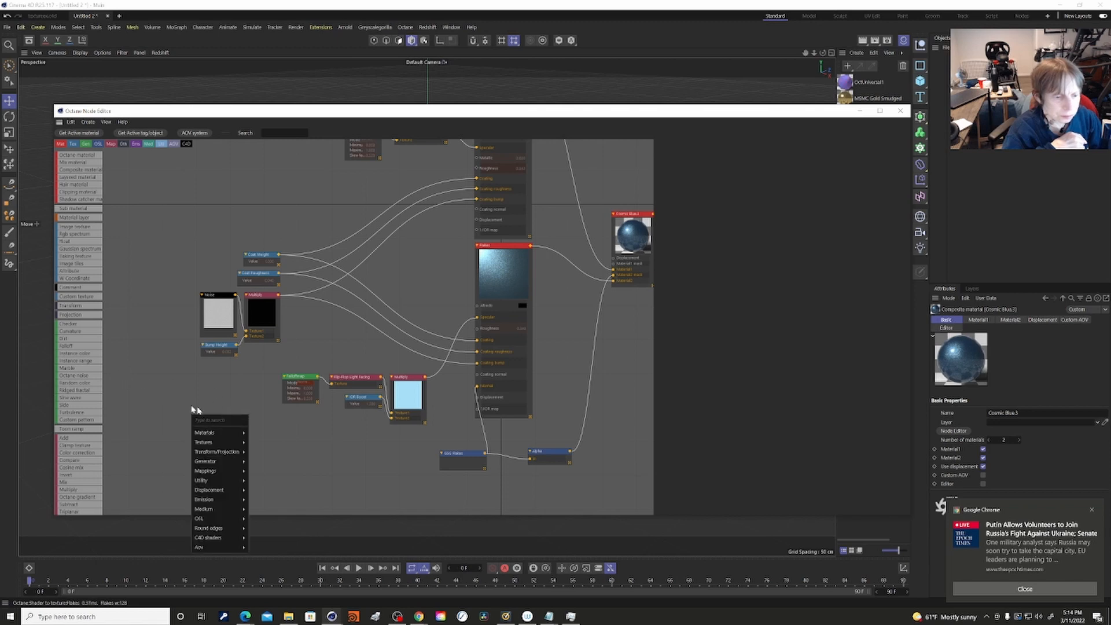
{"action": "left_click", "coordinate": [169, 384]}
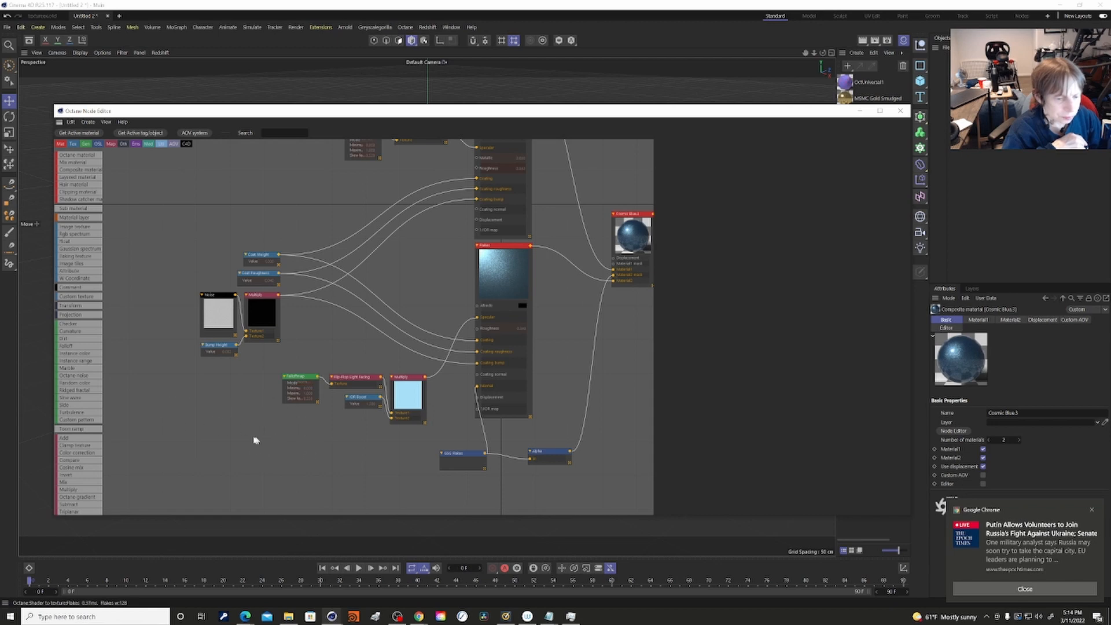
{"action": "middle_click_drag", "start_coordinate": [245, 439], "coordinate": [206, 474]}
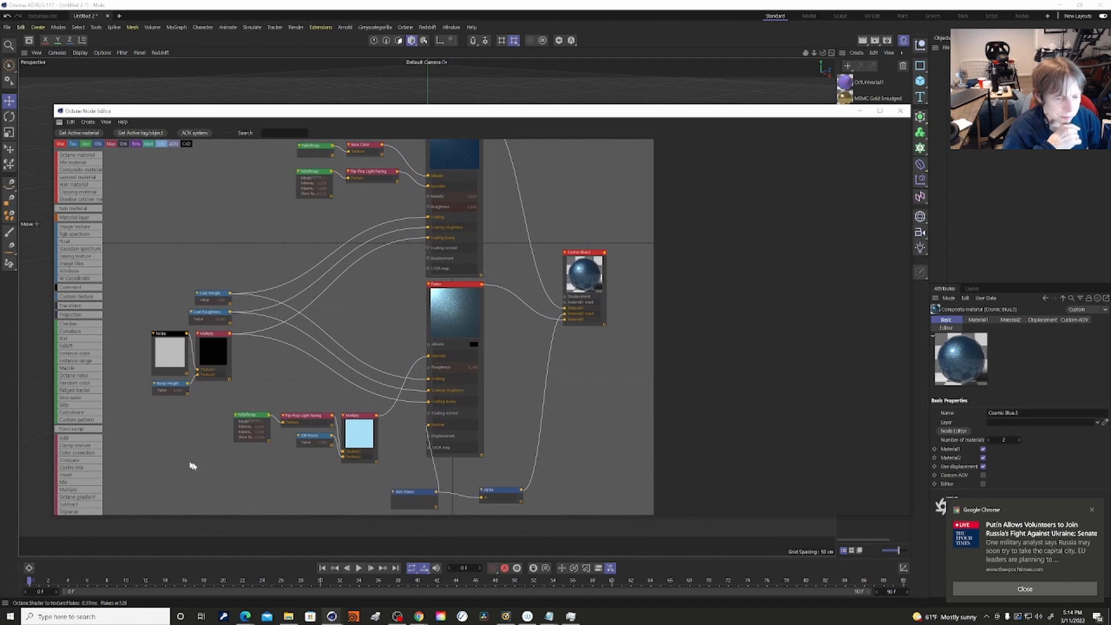
{"action": "right_click", "coordinate": [215, 486]}
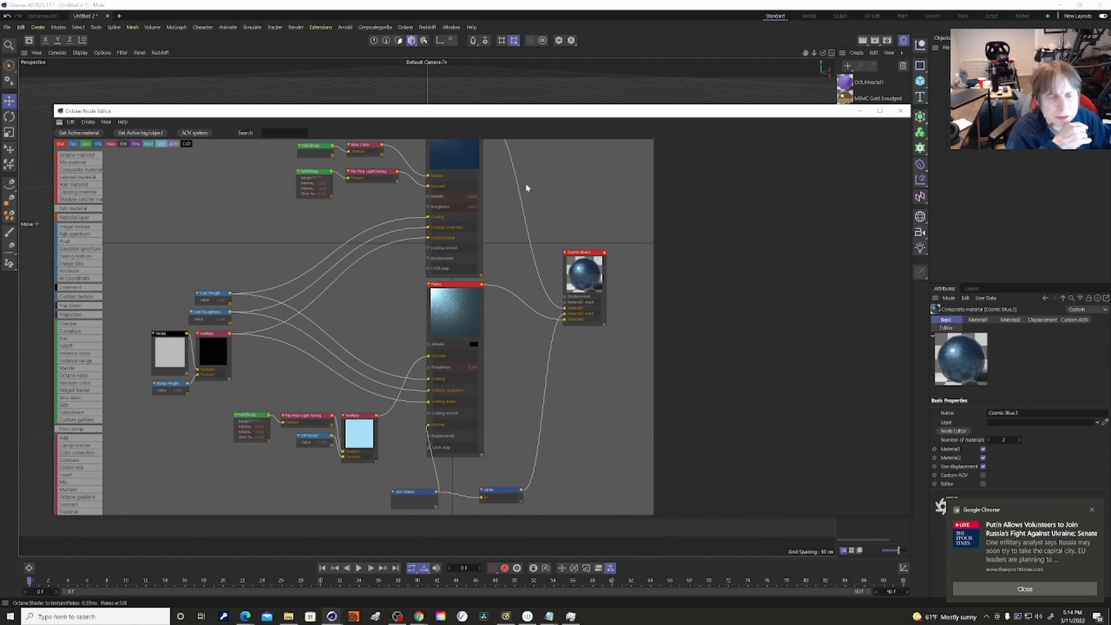
{"action": "middle_click_drag", "start_coordinate": [598, 191], "coordinate": [588, 224]}
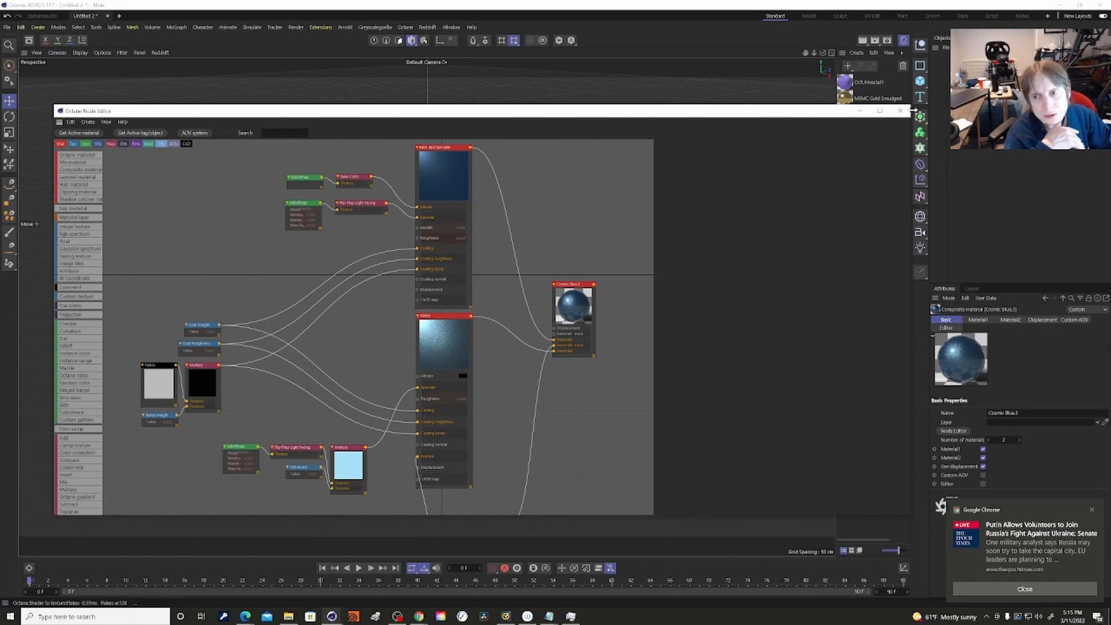
Close the Octane Node Editor and the Octane Dialog, and delete the first Cosmic Blue material.
{"action": "left_click", "coordinate": [899, 114]}
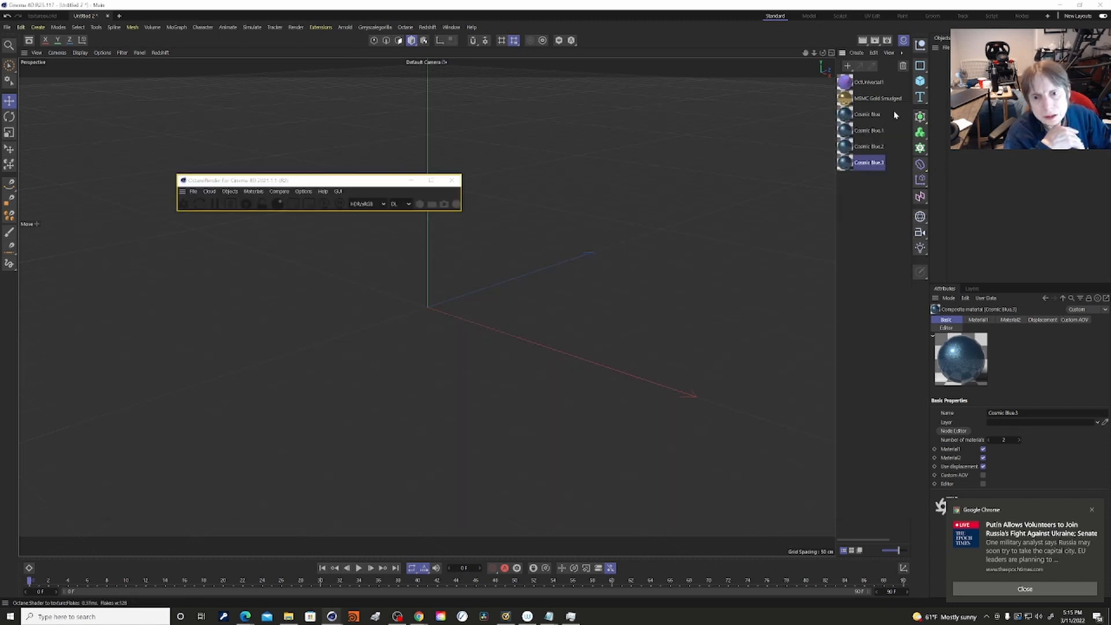
{"action": "left_click", "coordinate": [452, 180]}
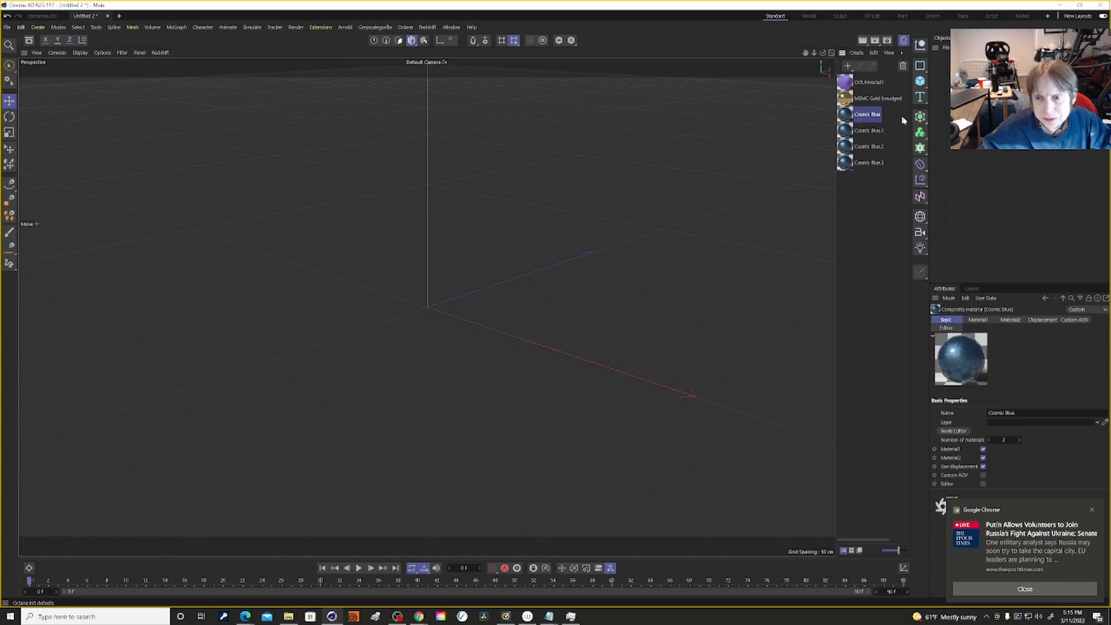
{"action": "key", "text": "Delete"}
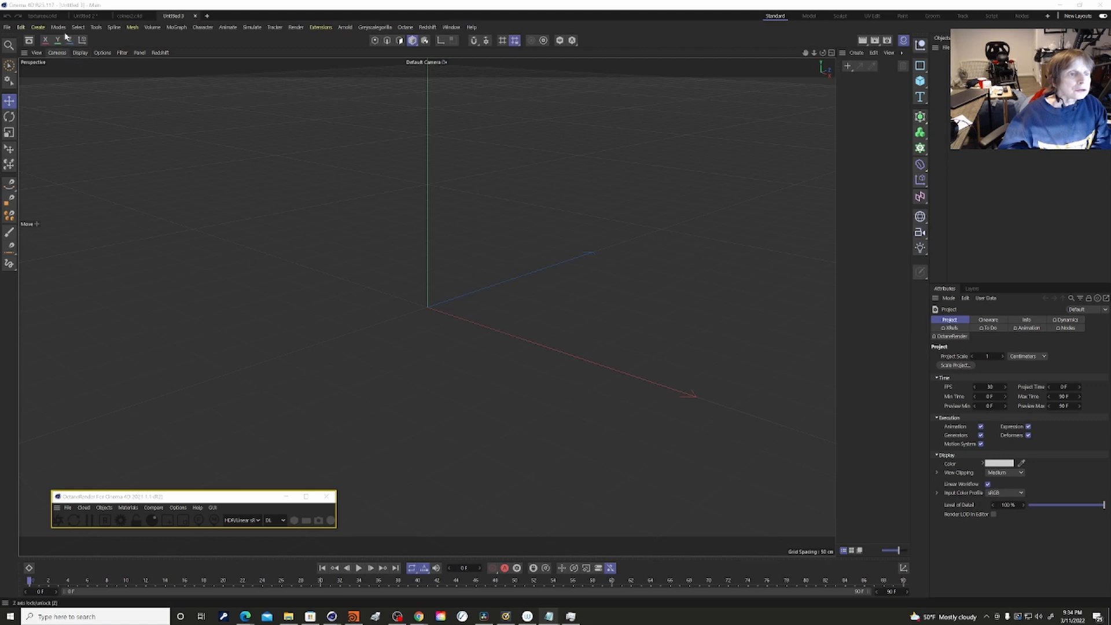
Create a new Redshift Material in the empty scene.
{"action": "left_click", "coordinate": [40, 27]}
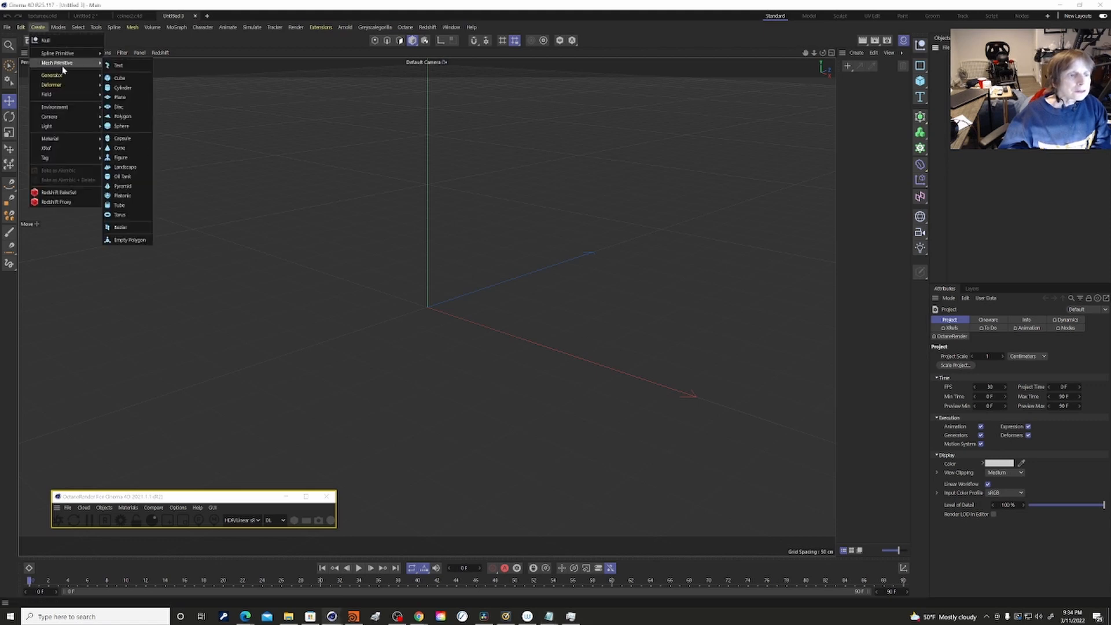
{"action": "mouse_move", "coordinate": [79, 97]}
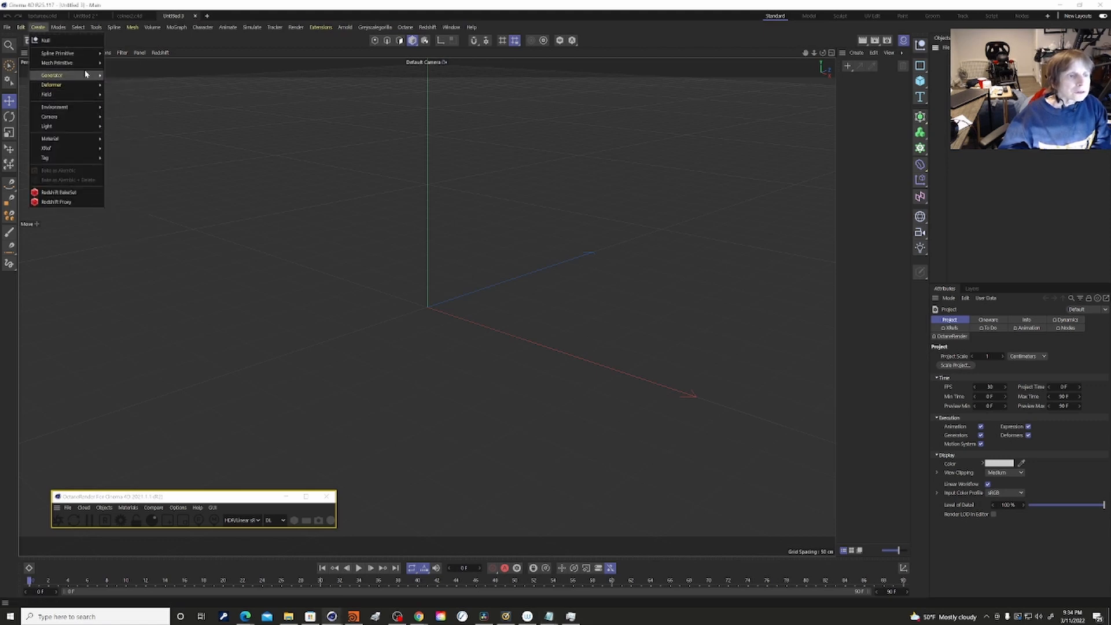
{"action": "mouse_move", "coordinate": [81, 126]}
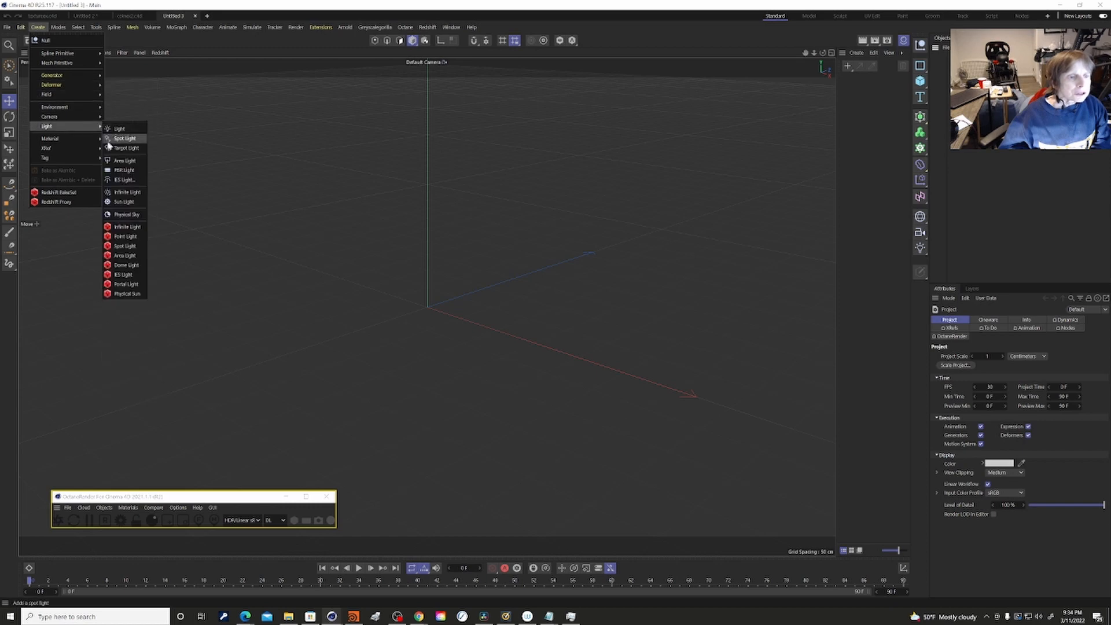
{"action": "mouse_move", "coordinate": [98, 142]}
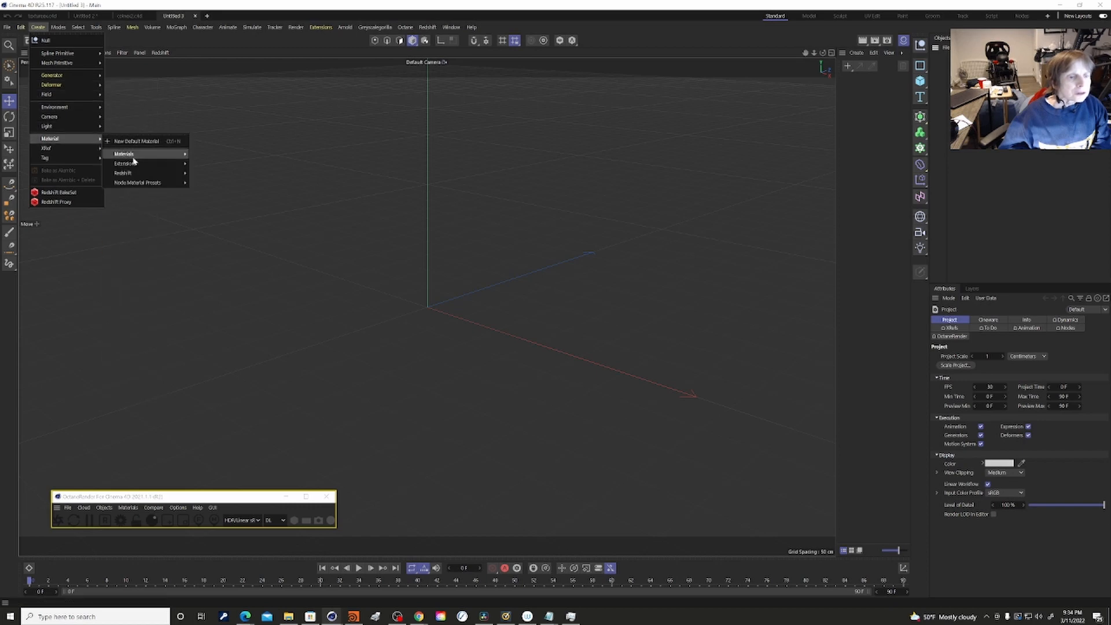
{"action": "mouse_move", "coordinate": [156, 174]}
{"action": "mouse_move", "coordinate": [208, 177]}
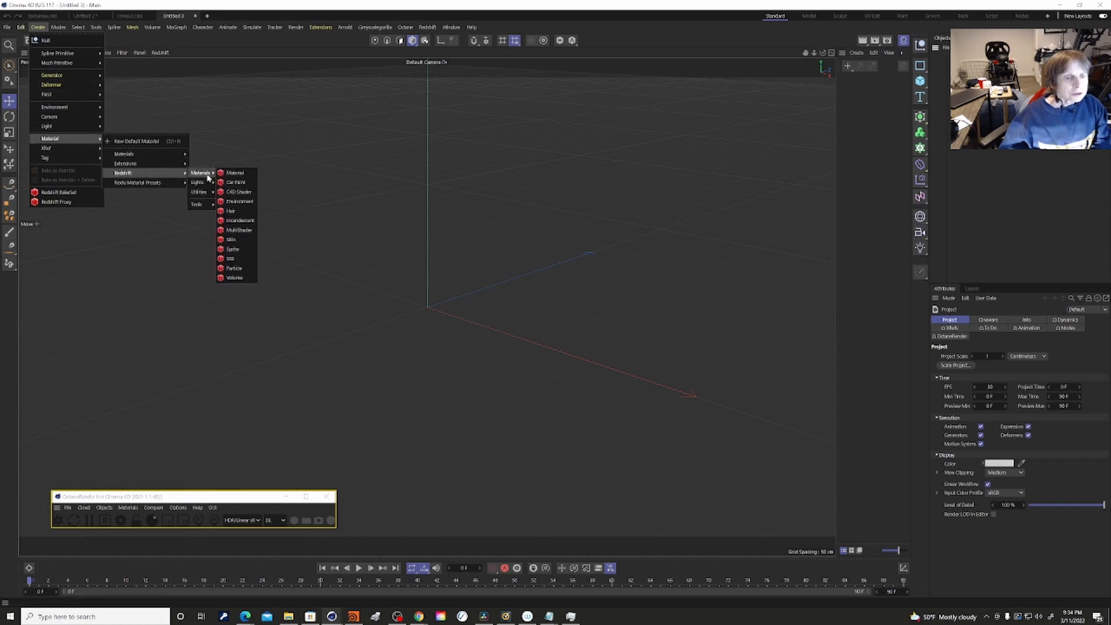
{"action": "left_click", "coordinate": [235, 175]}
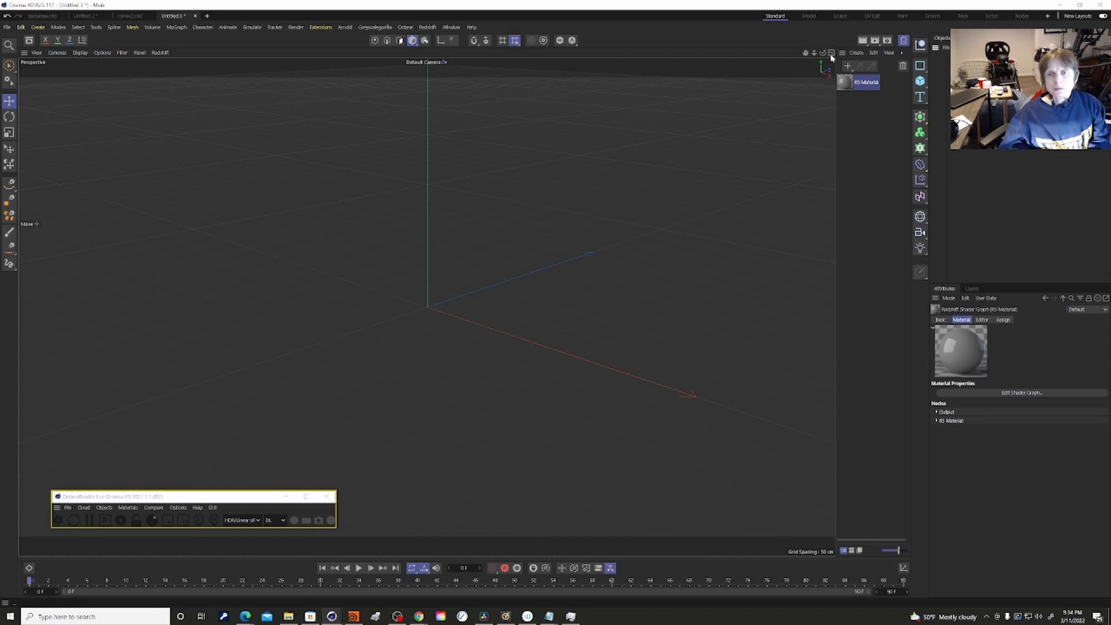
Open the new material's shader graph and raise the RS Material node's diffuse color to blue 208 for a light violet-blue.
{"action": "left_click", "coordinate": [1020, 394]}
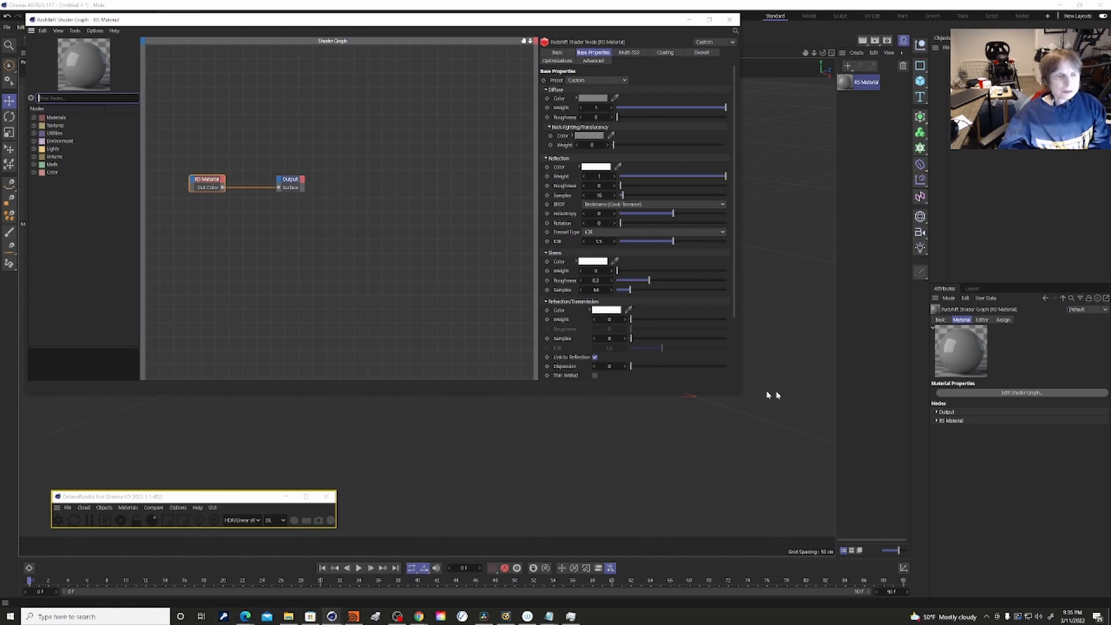
{"action": "left_click", "coordinate": [214, 184]}
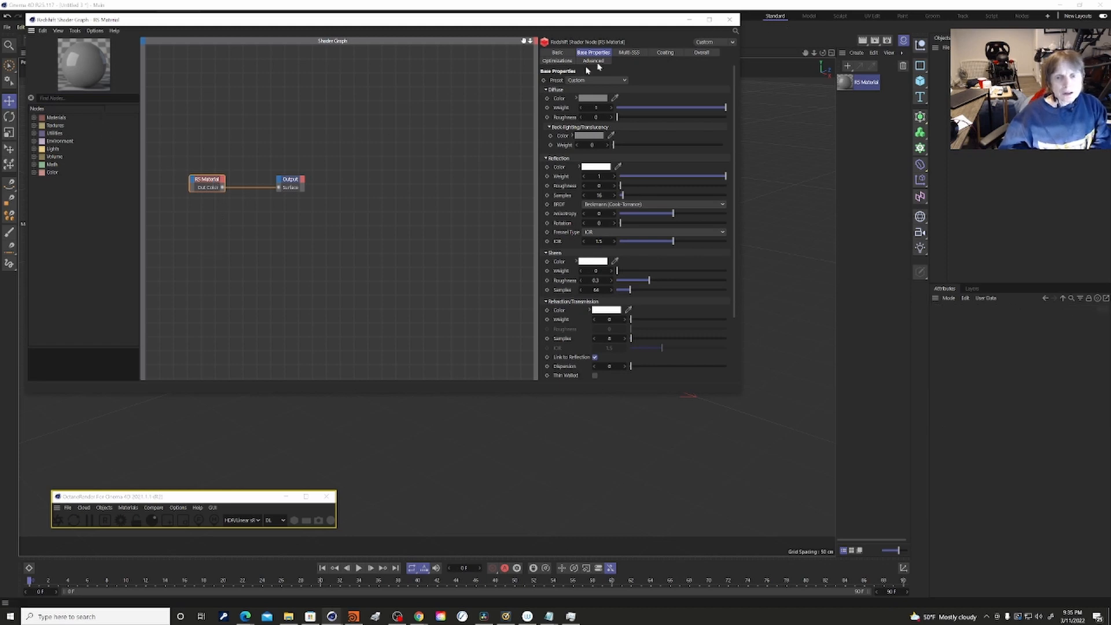
{"action": "left_click", "coordinate": [602, 101]}
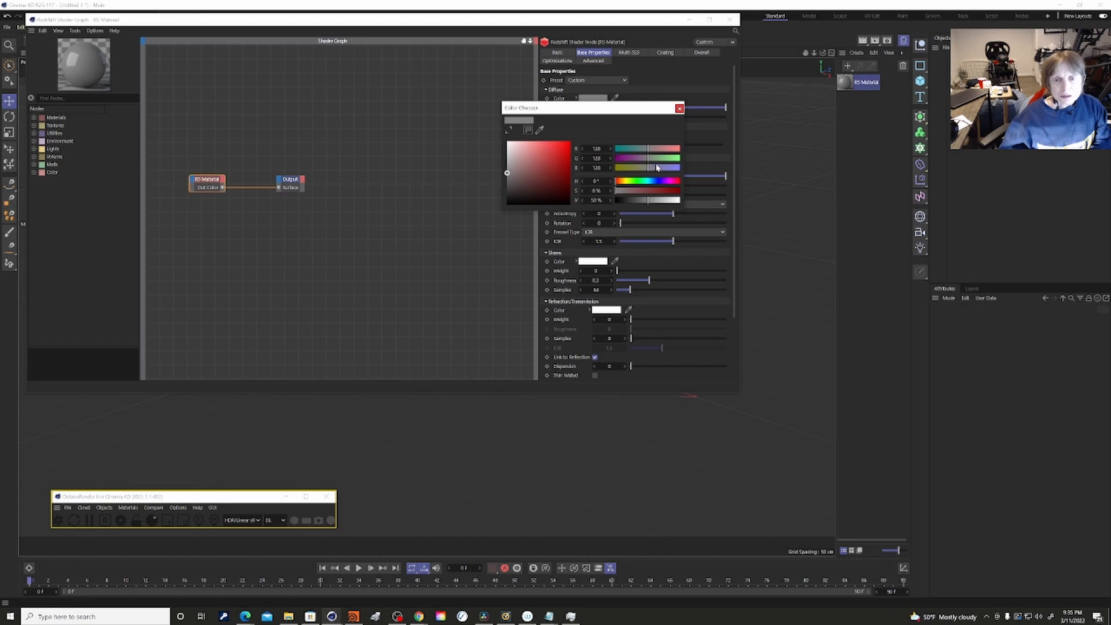
{"action": "left_click_drag", "start_coordinate": [657, 166], "coordinate": [669, 173]}
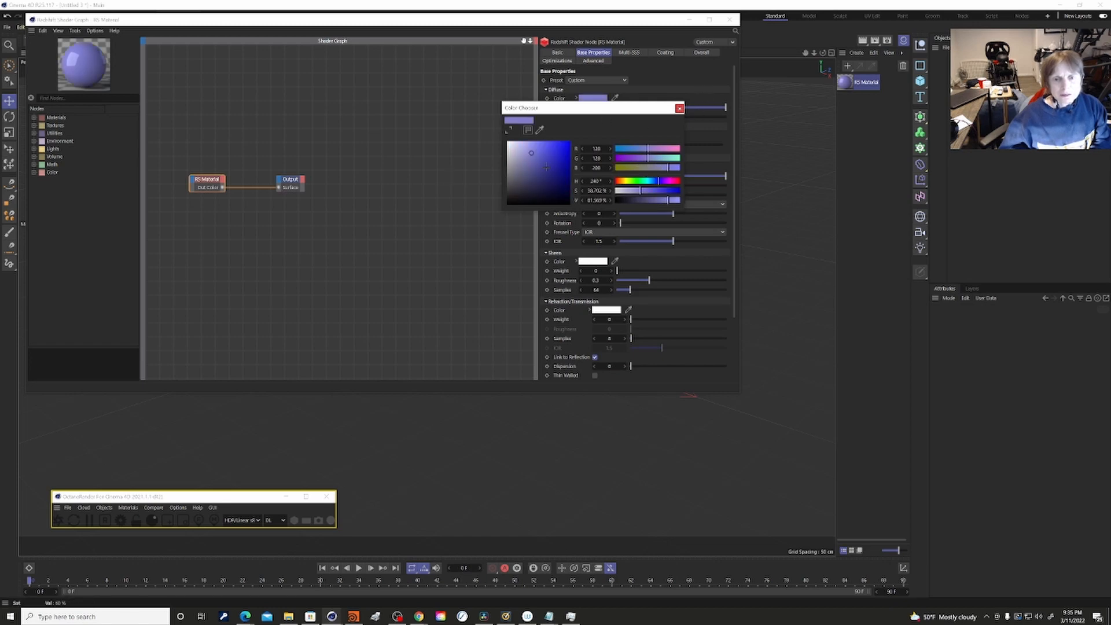
{"action": "left_click", "coordinate": [680, 109]}
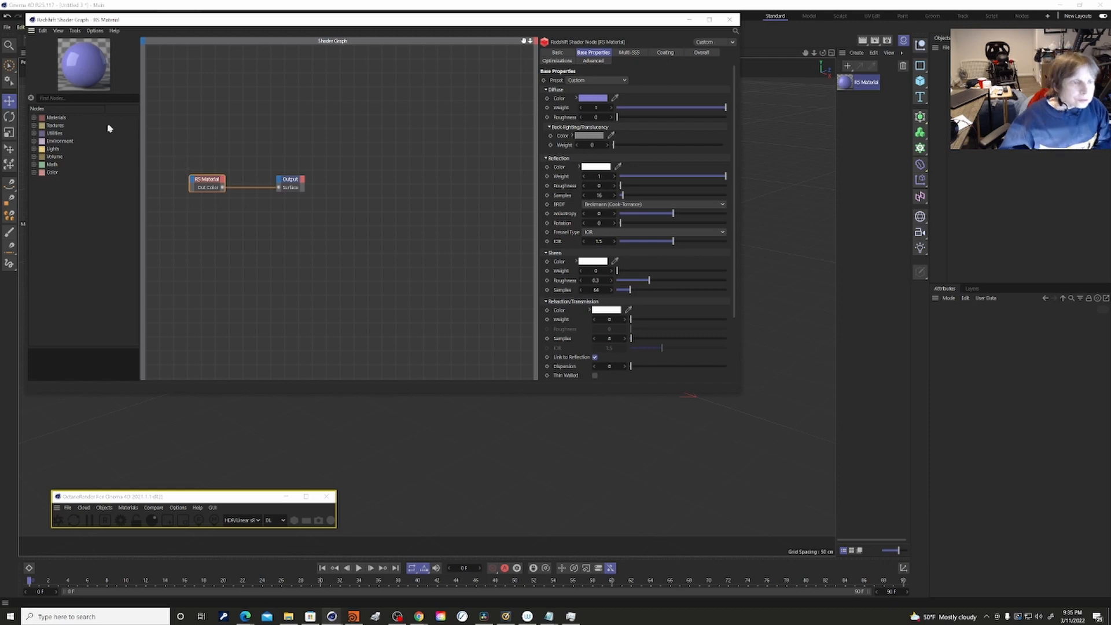
Examine the Materials and Textures node categories and the input ports that can be added to the Output and RS Material nodes.
{"action": "left_click", "coordinate": [34, 119]}
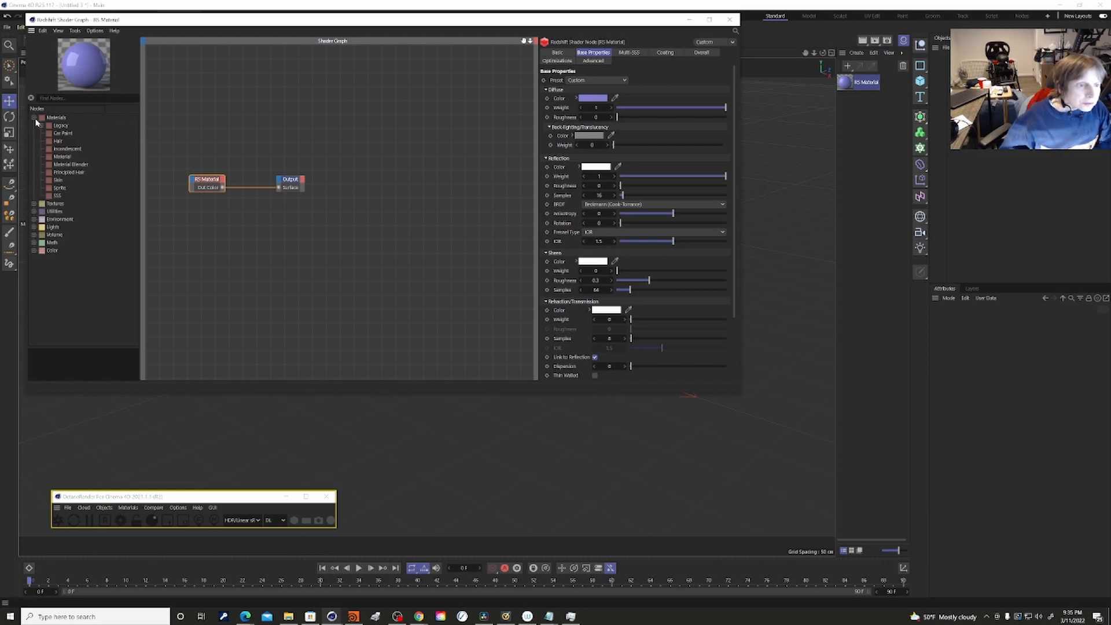
{"action": "left_click", "coordinate": [34, 203]}
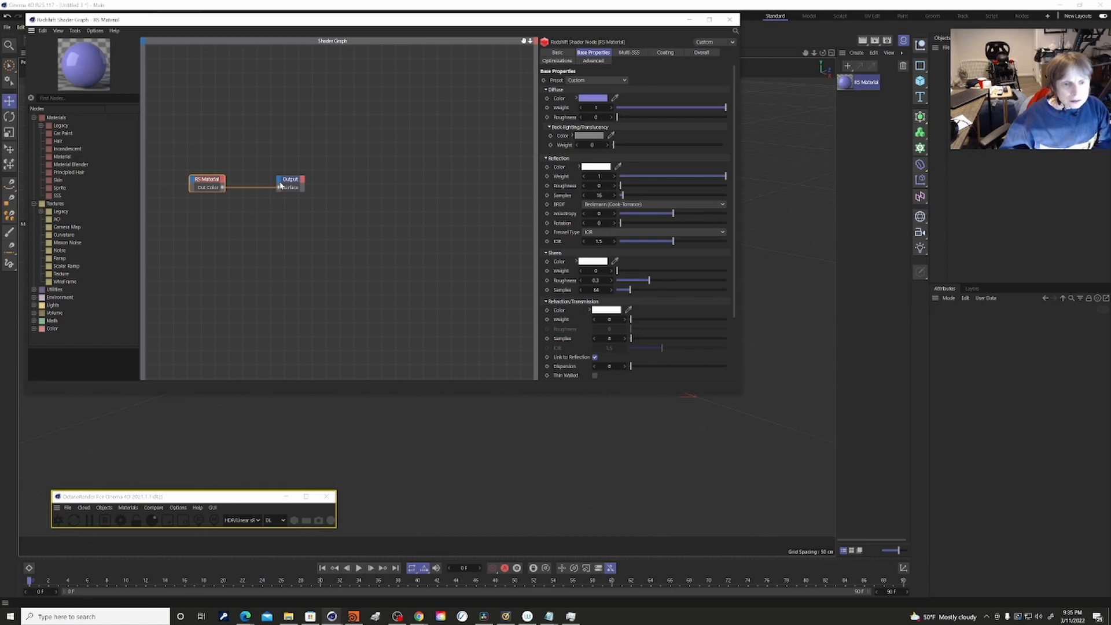
{"action": "left_click", "coordinate": [280, 185]}
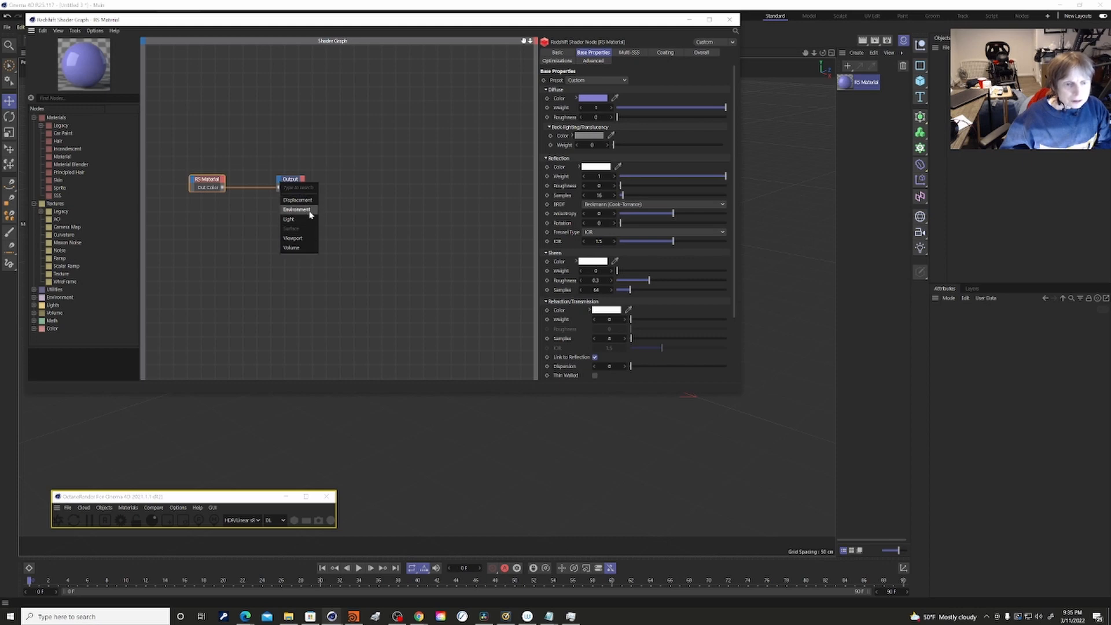
{"action": "left_click", "coordinate": [194, 179]}
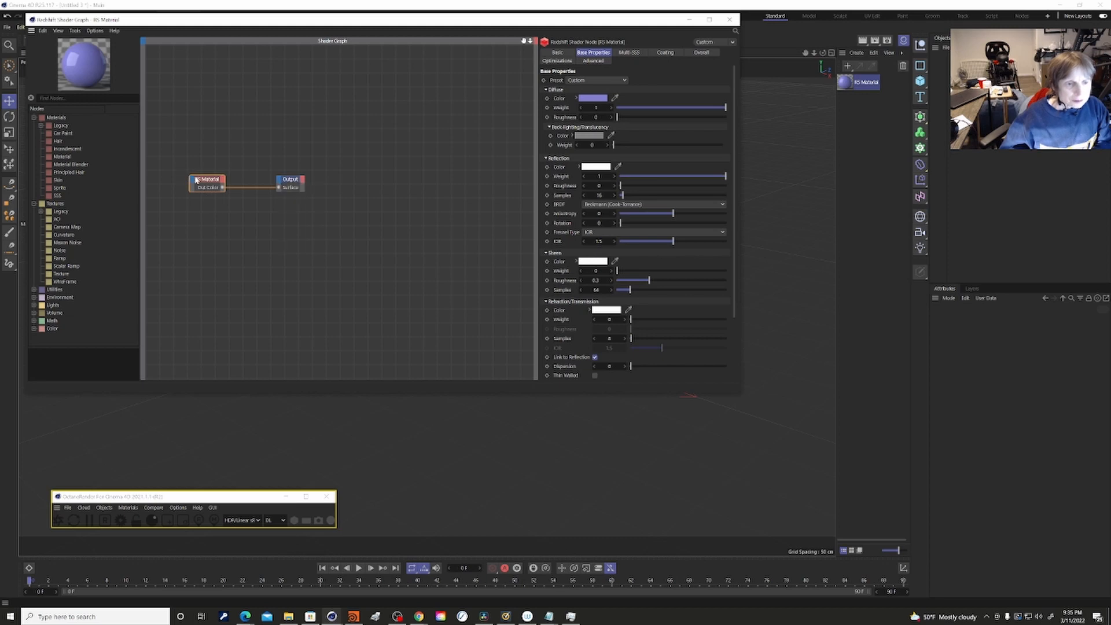
{"action": "left_click", "coordinate": [193, 181]}
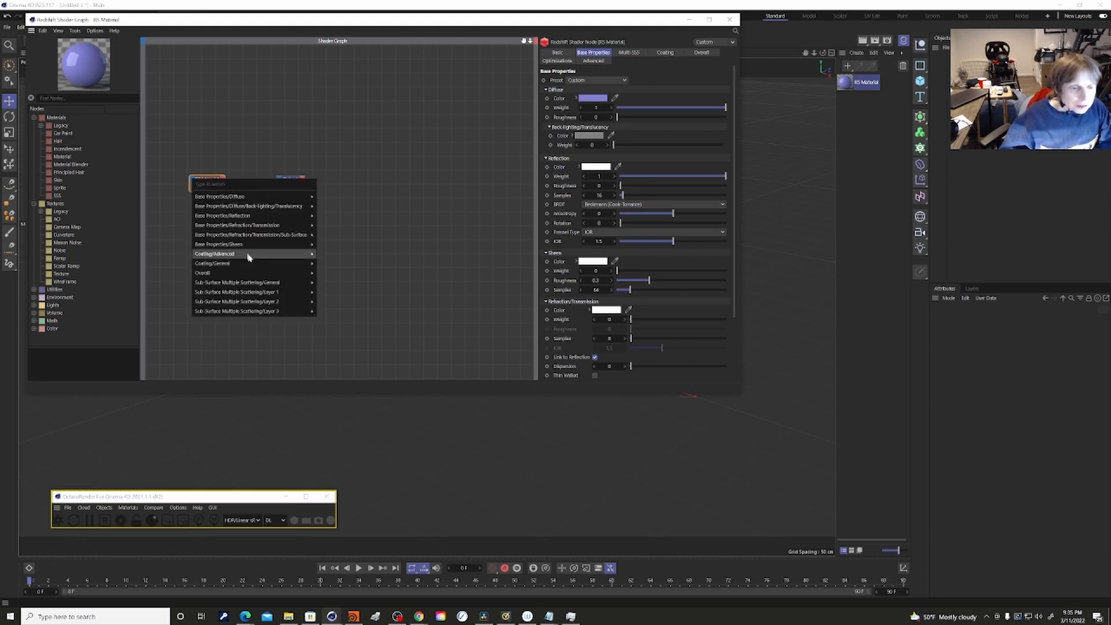
{"action": "mouse_move", "coordinate": [274, 248]}
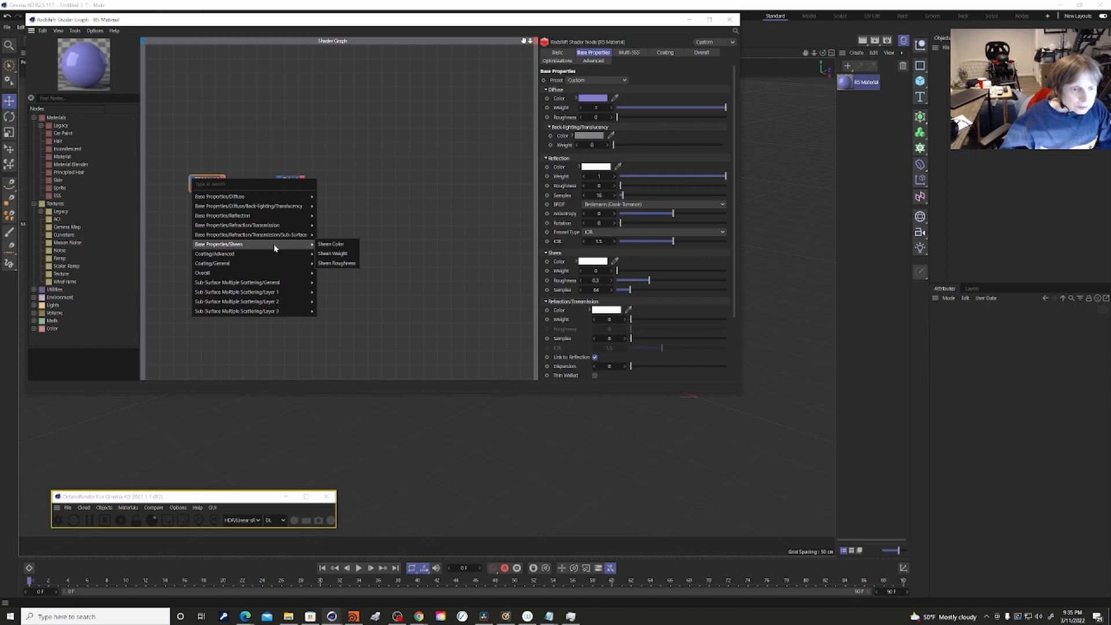
{"action": "mouse_move", "coordinate": [272, 201]}
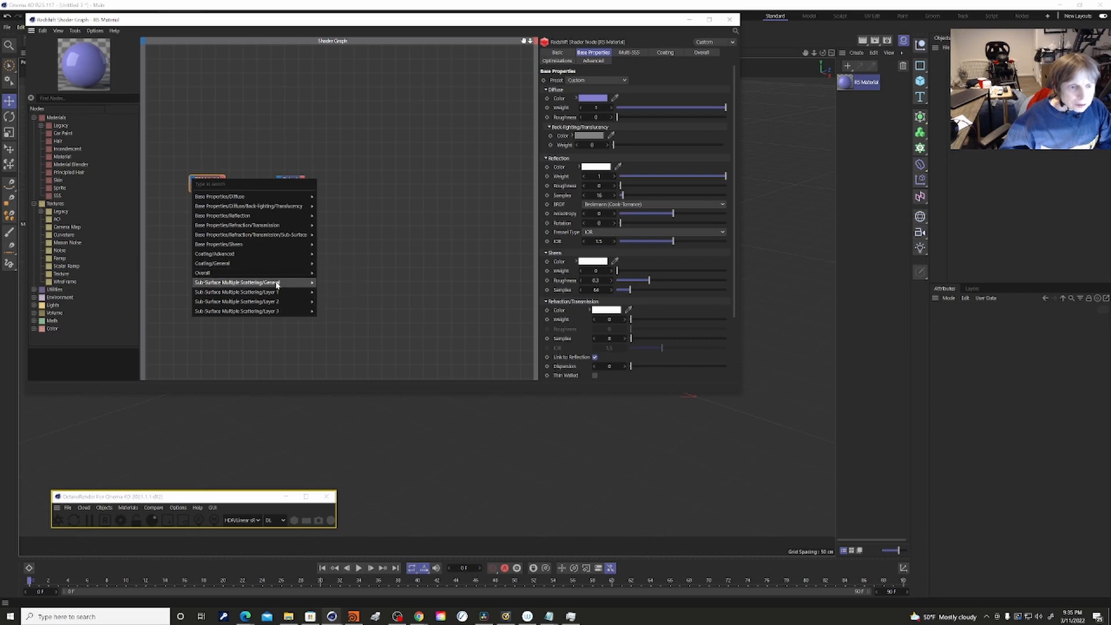
{"action": "mouse_move", "coordinate": [274, 266]}
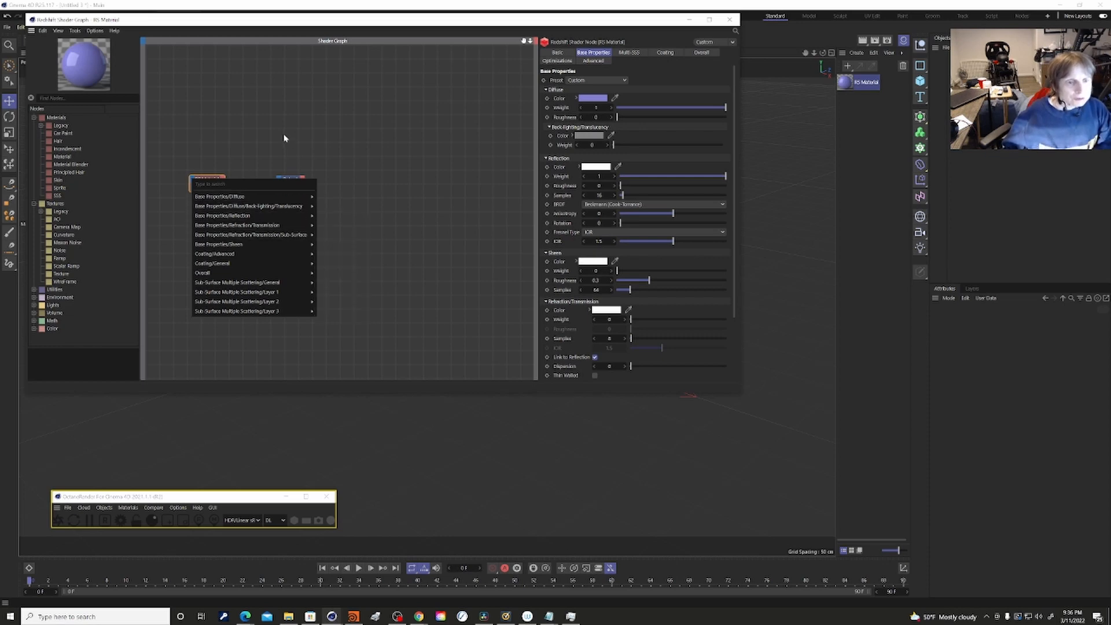
{"action": "left_click", "coordinate": [223, 156]}
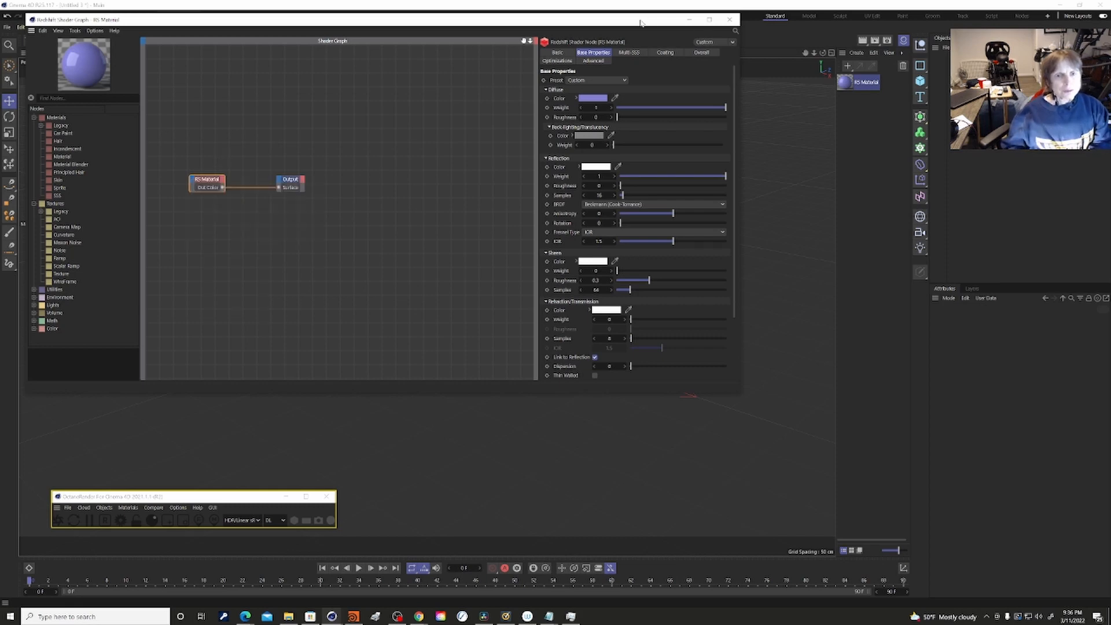
Move the shader graph window lower, open the Greyscalegorilla Plus Library and expand its CarPaints - Redshift materials.
{"action": "left_click_drag", "start_coordinate": [641, 22], "coordinate": [645, 159]}
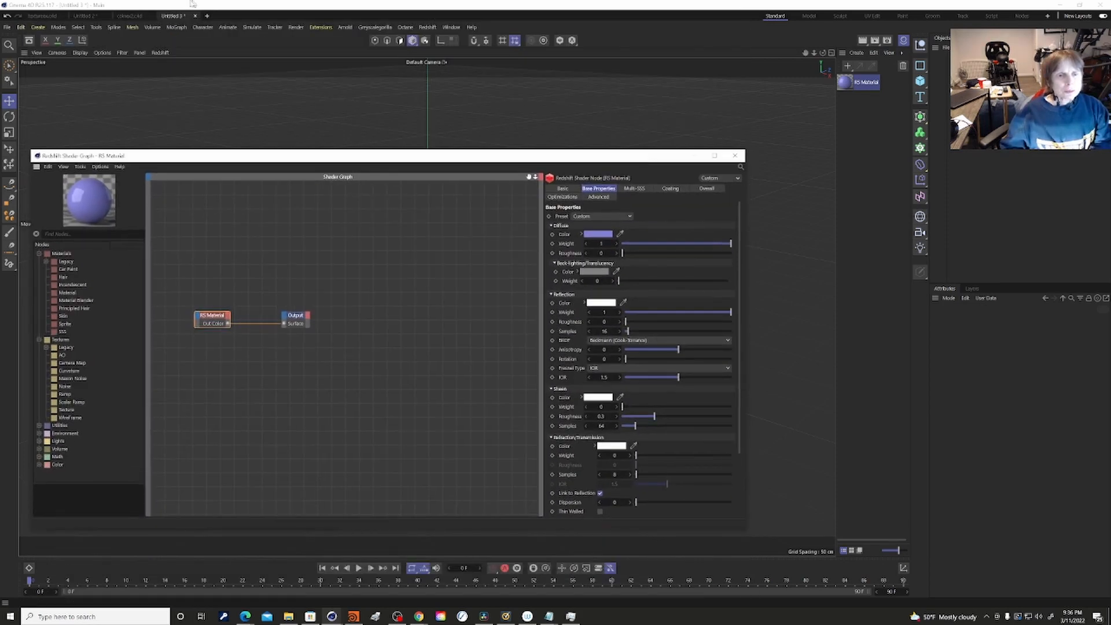
{"action": "left_click", "coordinate": [375, 27]}
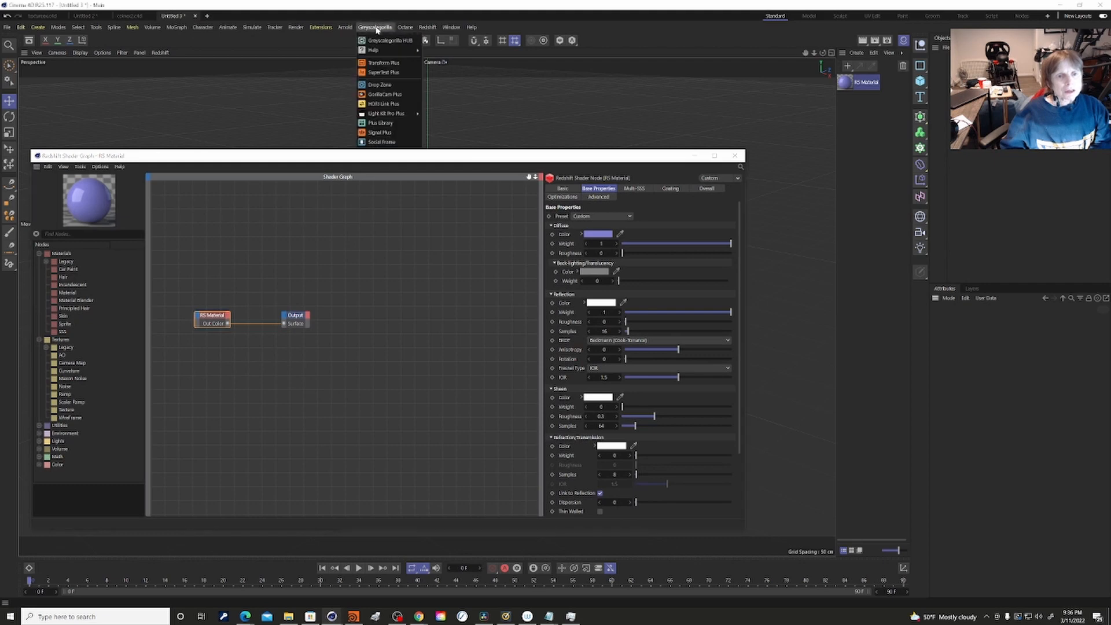
{"action": "left_click", "coordinate": [383, 122]}
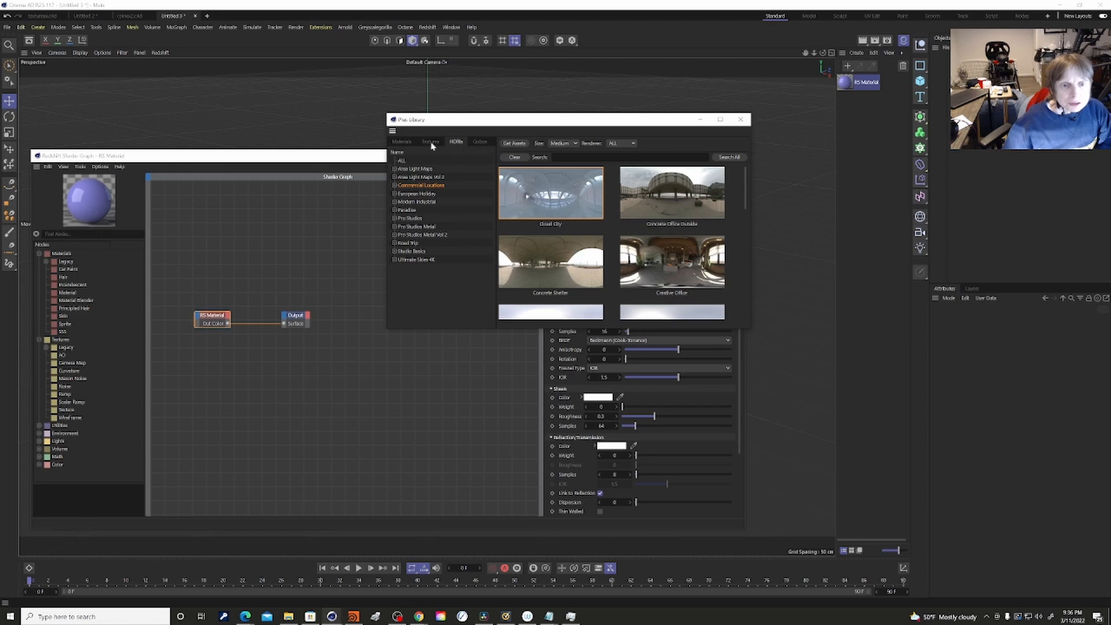
{"action": "left_click", "coordinate": [402, 142]}
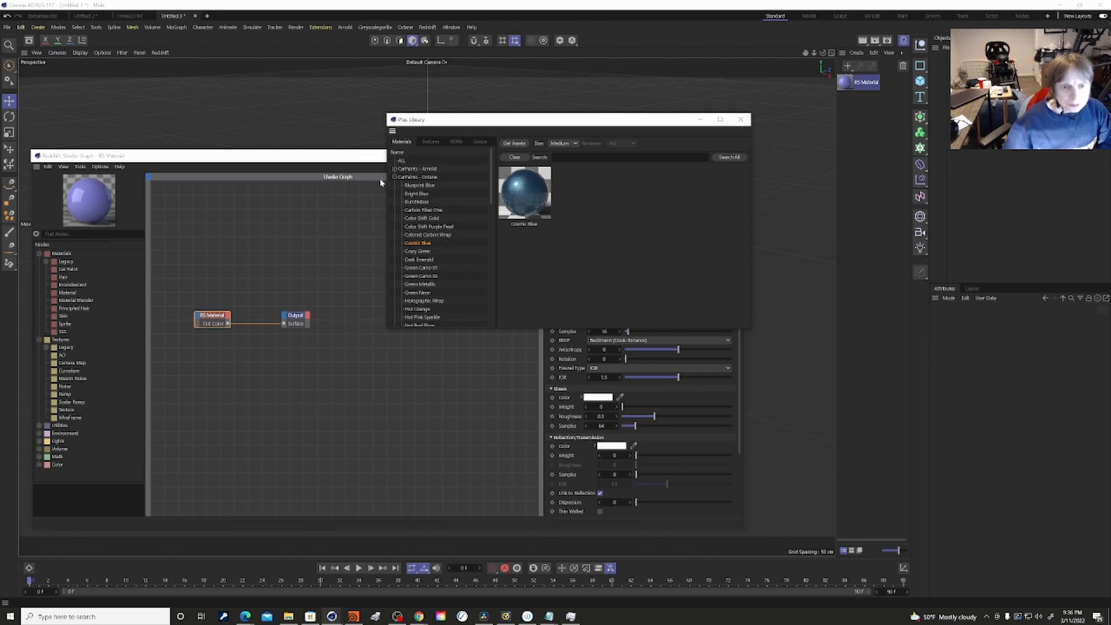
{"action": "left_click", "coordinate": [394, 177]}
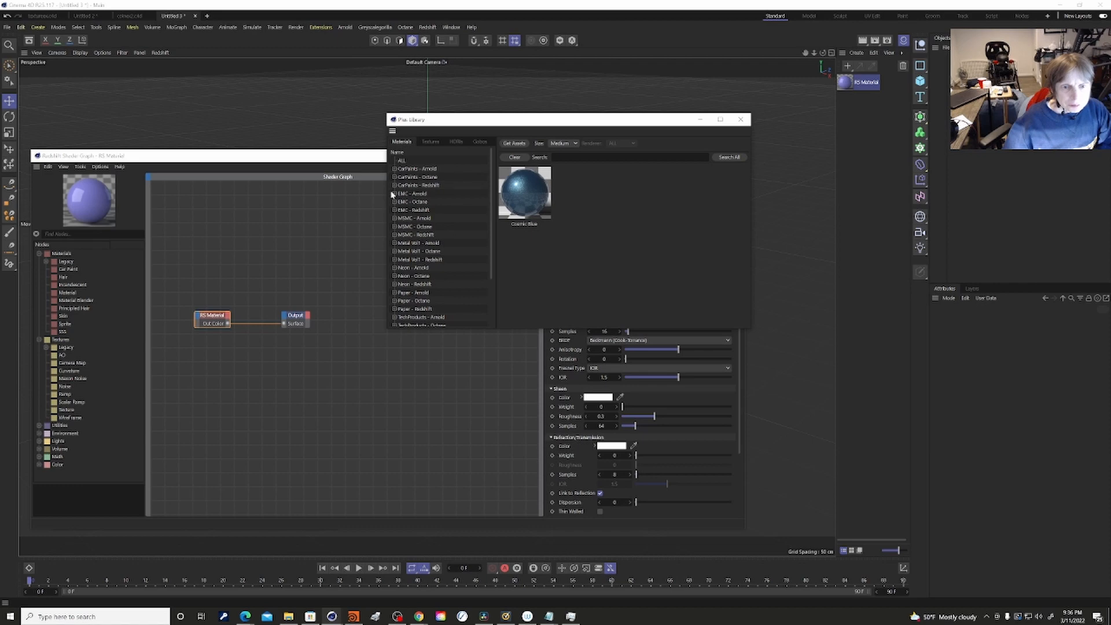
{"action": "left_click", "coordinate": [395, 186]}
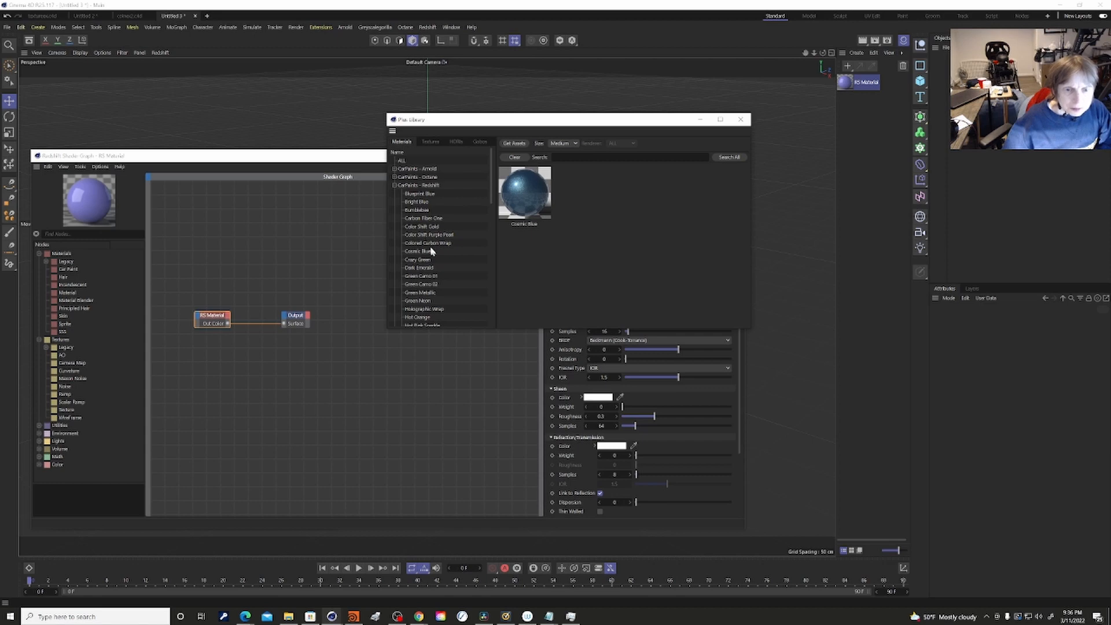
Preview Dark Emerald and Blueprint Blue, add Blueprint Blue to the scene's materials, and close the Plus Library.
{"action": "left_click", "coordinate": [426, 194]}
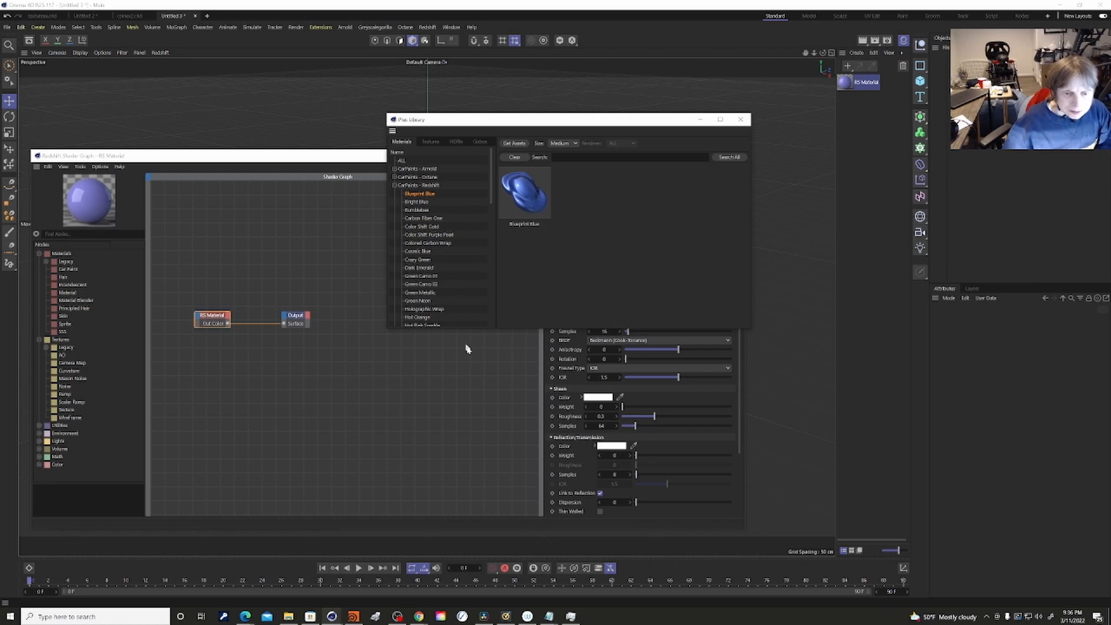
{"action": "left_click", "coordinate": [428, 270]}
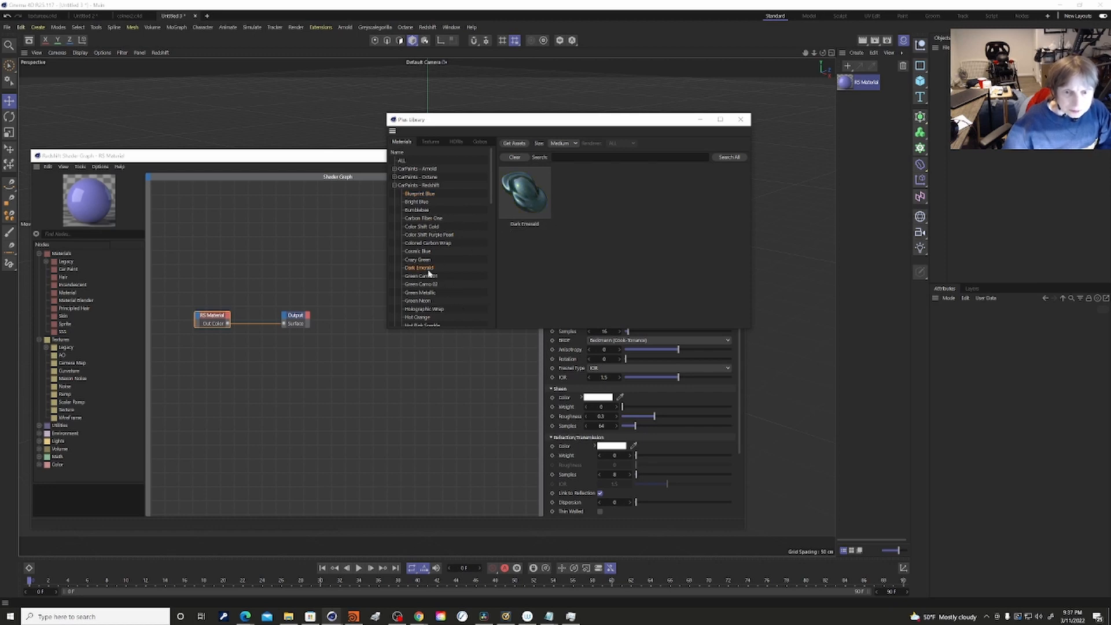
{"action": "left_click", "coordinate": [411, 194]}
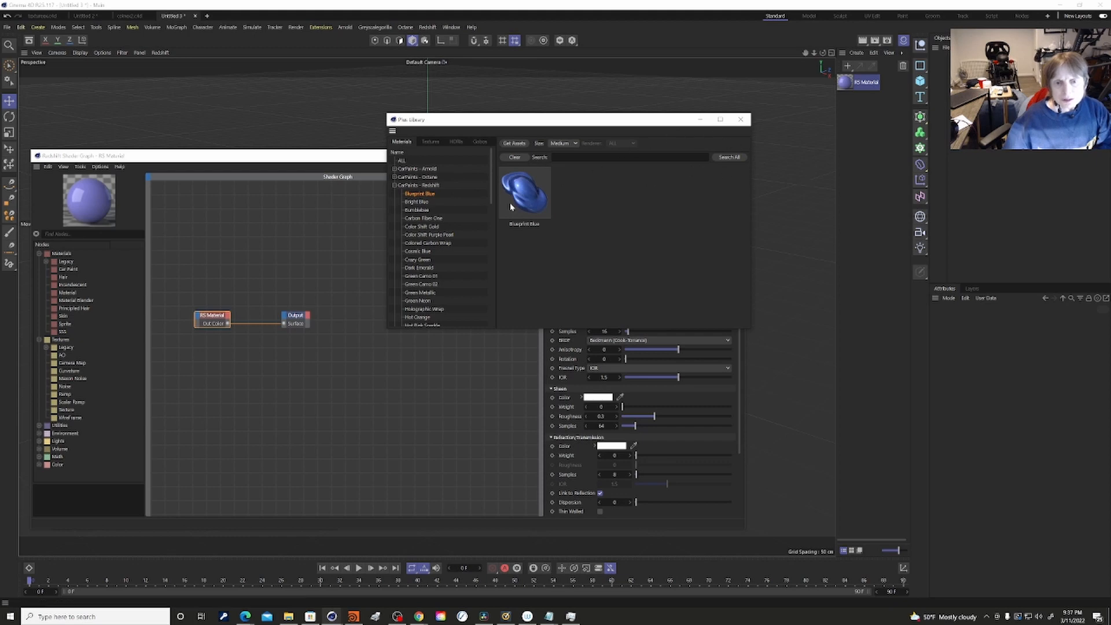
{"action": "left_click", "coordinate": [525, 195]}
{"action": "double_click", "coordinate": [525, 195]}
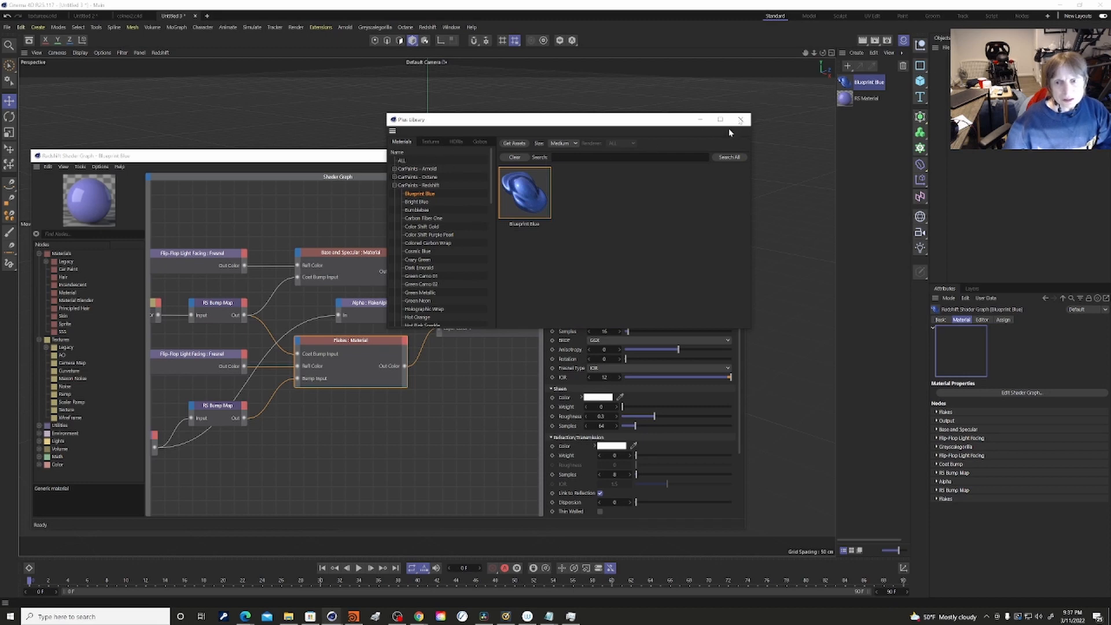
{"action": "left_click", "coordinate": [741, 119]}
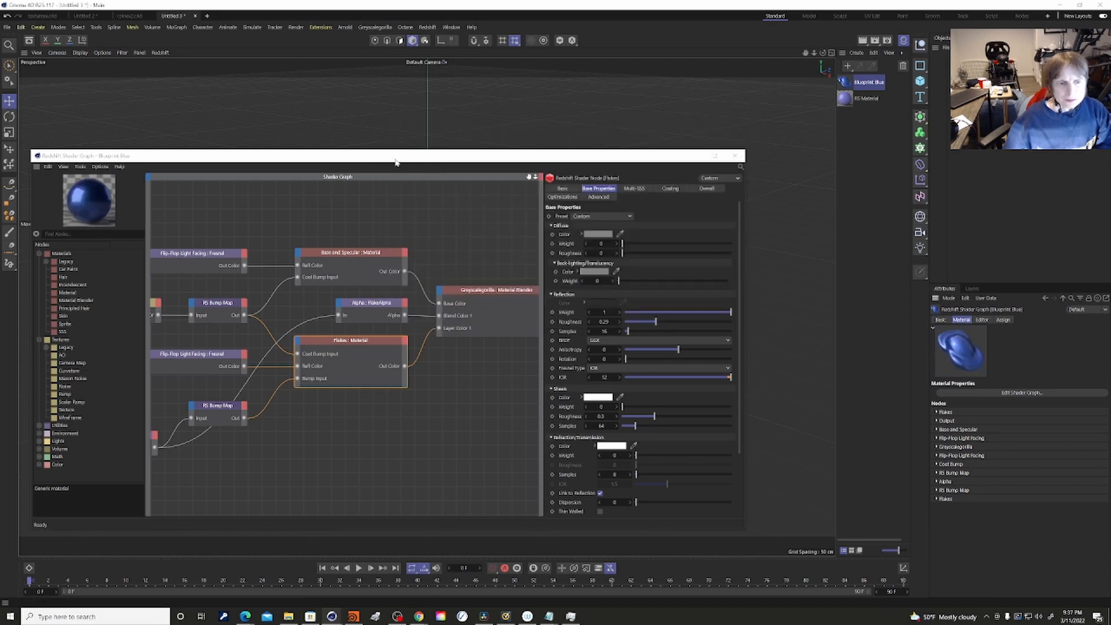
Reposition the shader graph window and examine Blueprint Blue's node network and the commands available on the empty graph area.
{"action": "left_click_drag", "start_coordinate": [397, 160], "coordinate": [472, 84]}
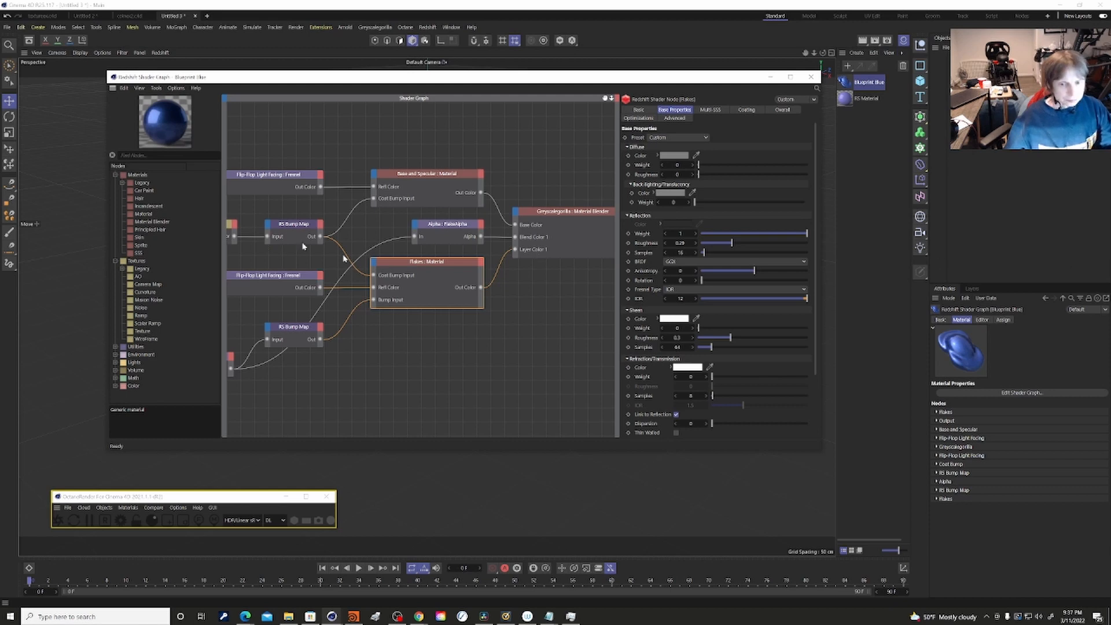
{"action": "right_click", "coordinate": [424, 346]}
{"action": "left_click", "coordinate": [409, 344]}
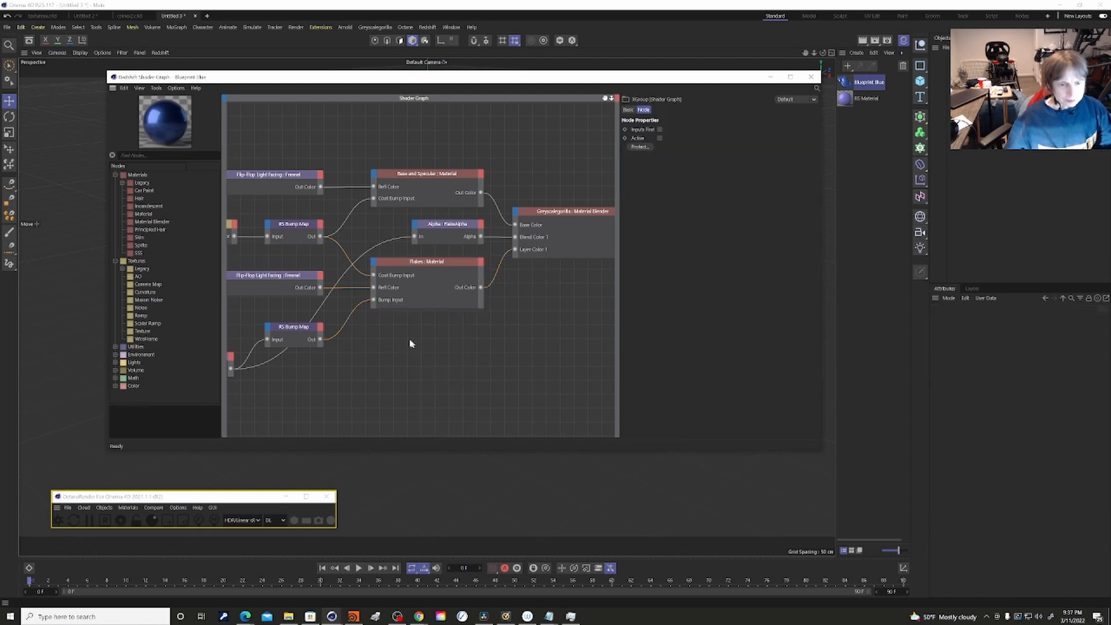
{"action": "right_click", "coordinate": [388, 355]}
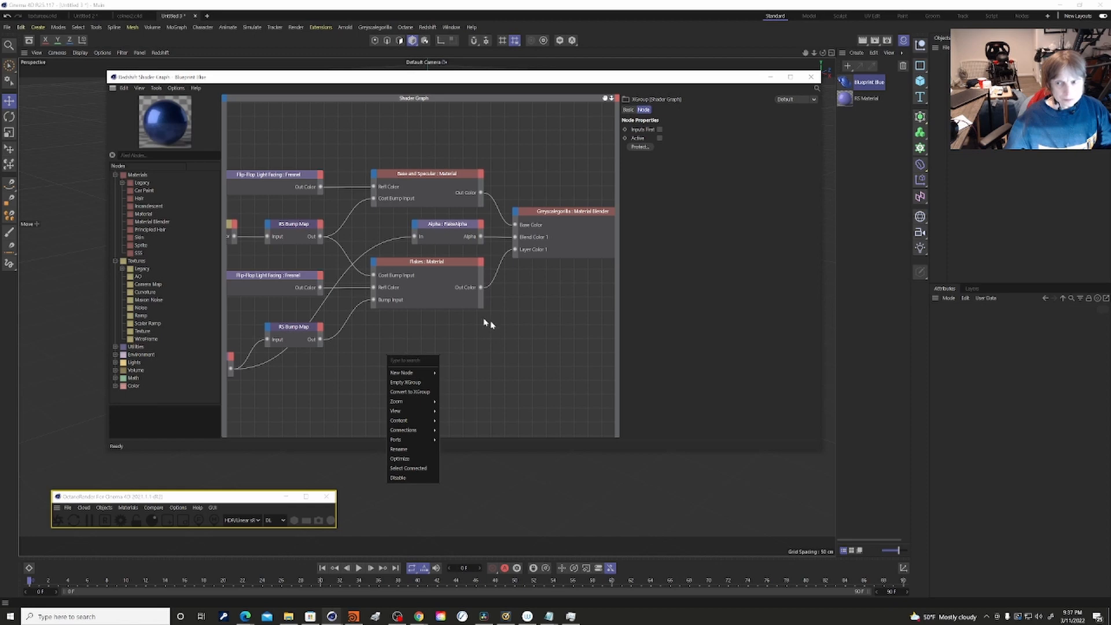
{"action": "left_click", "coordinate": [486, 358]}
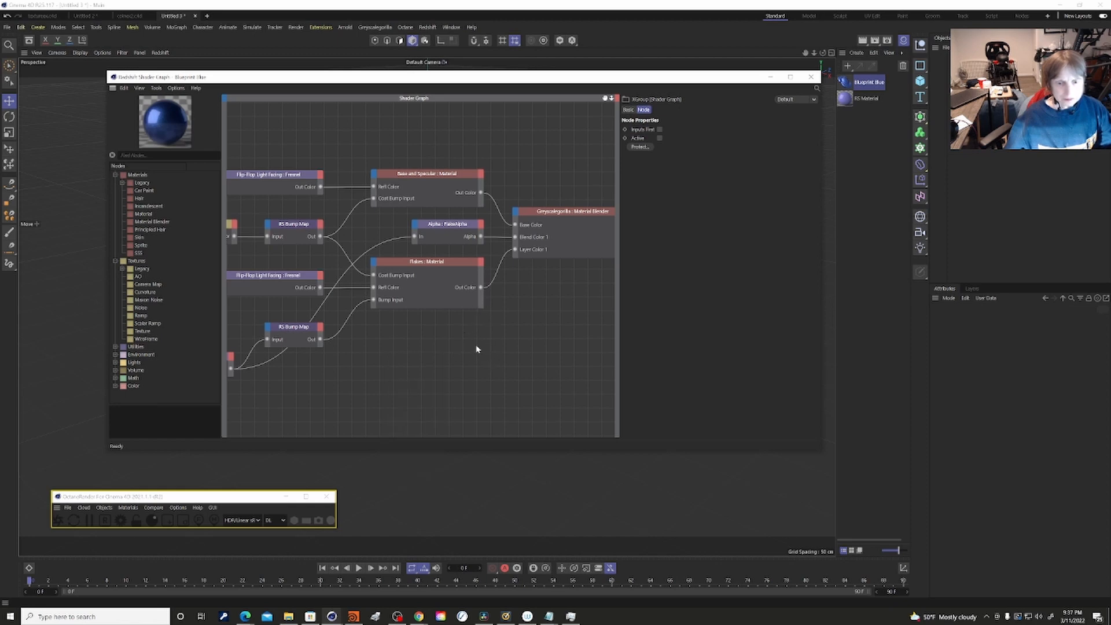
Examine the Flip-Flop Light Facing node's properties, the whole Blueprint Blue network, and the commands available on the node and empty graph area.
{"action": "right_click", "coordinate": [249, 294]}
{"action": "left_click", "coordinate": [402, 368]}
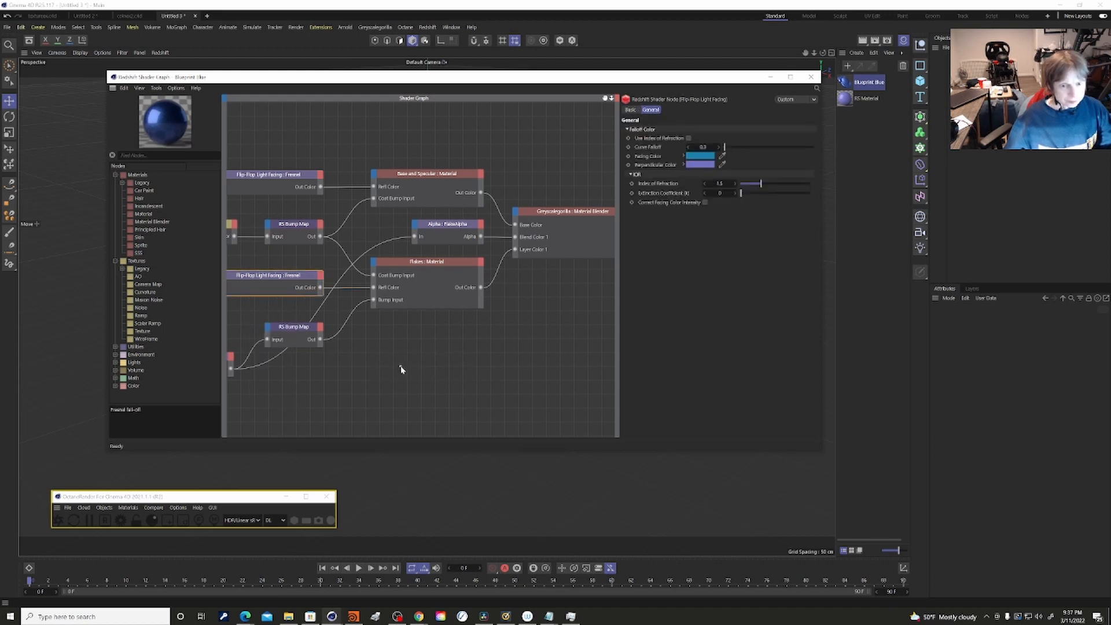
{"action": "left_click", "coordinate": [404, 369]}
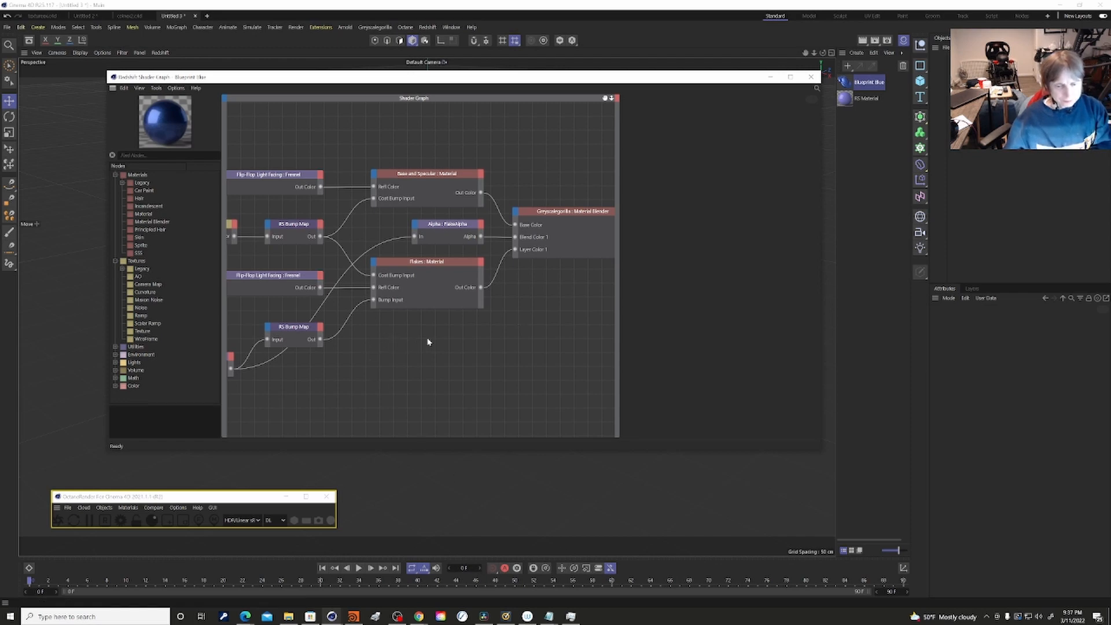
{"action": "scroll", "coordinate": [420, 395], "scroll_direction": "down", "scroll_amount": 1}
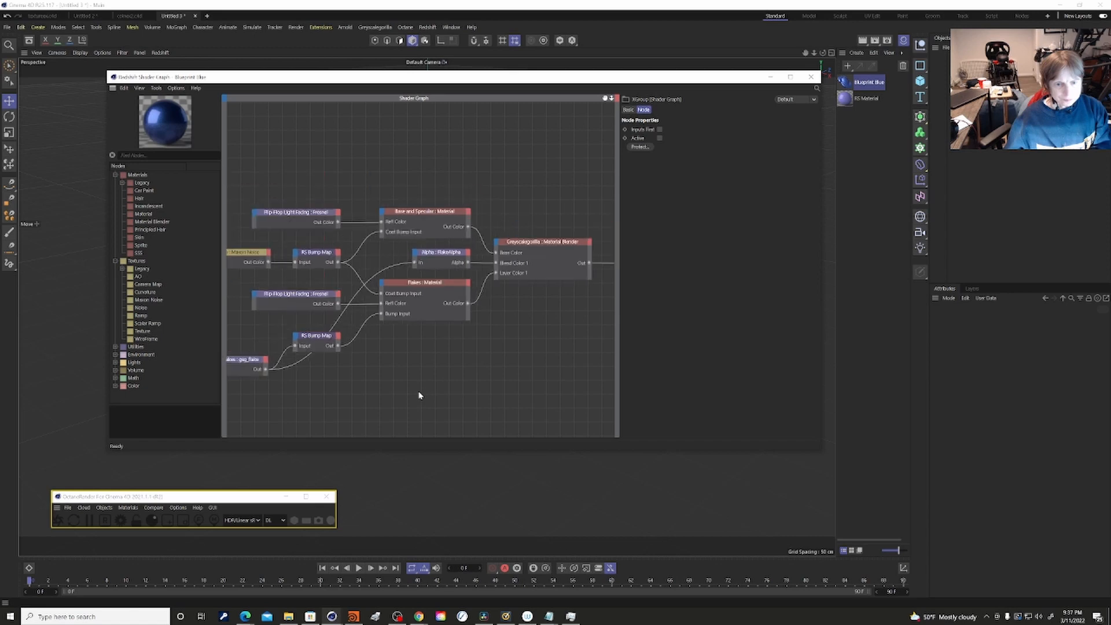
{"action": "scroll", "coordinate": [420, 396], "scroll_direction": "down", "scroll_amount": 2}
{"action": "right_click", "coordinate": [420, 395]}
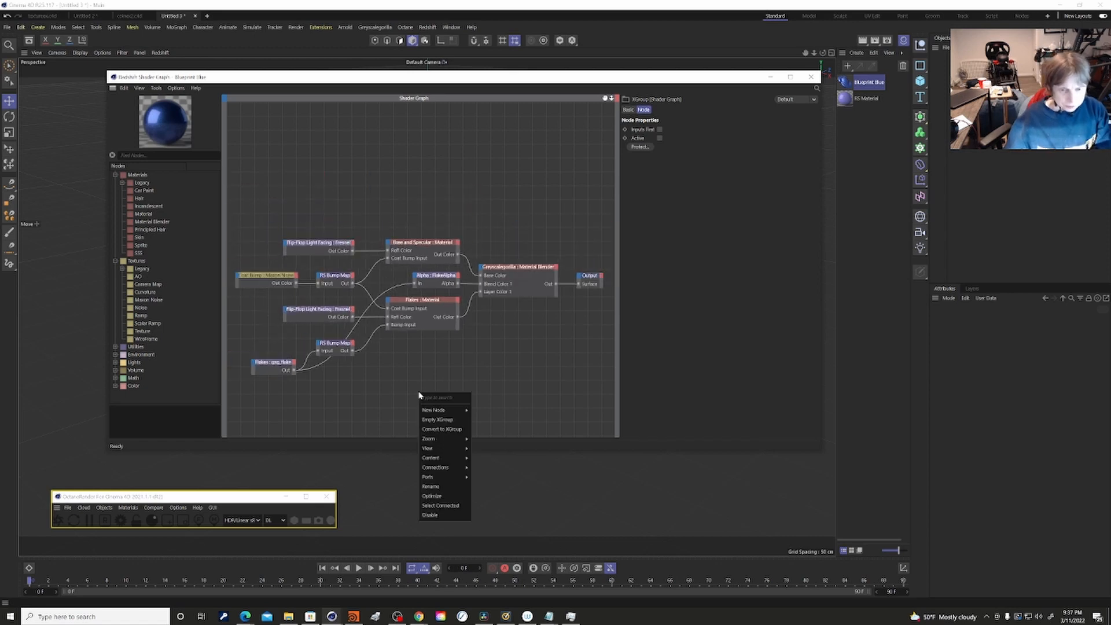
{"action": "left_click", "coordinate": [410, 371]}
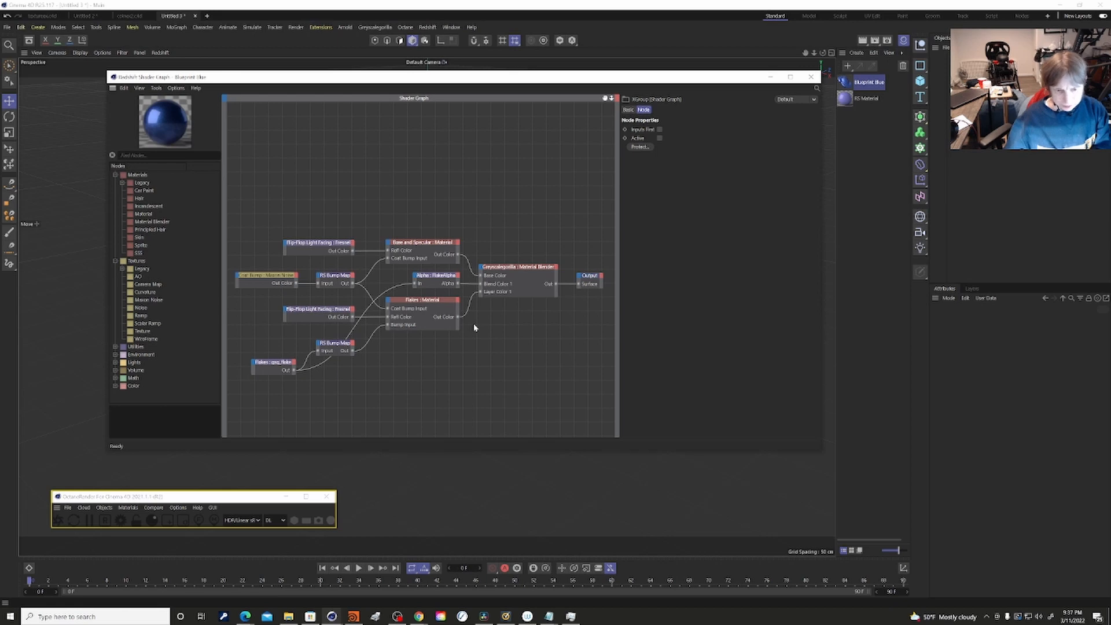
{"action": "left_click_drag", "start_coordinate": [504, 341], "coordinate": [487, 375]}
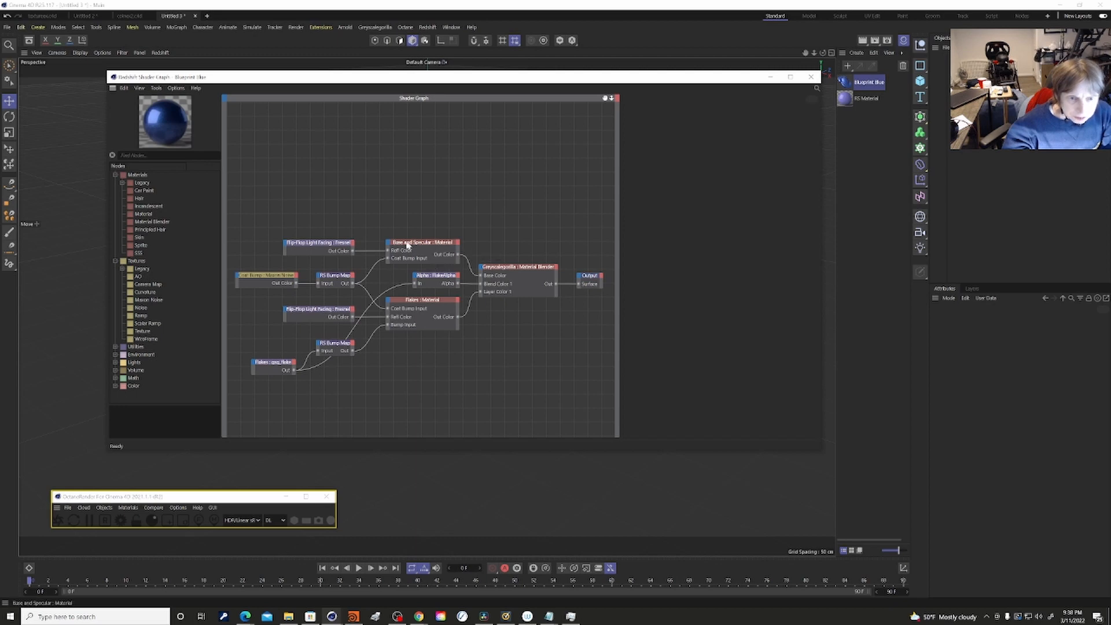
Move the Flakes material node slightly down and shift the RS Bump Map node feeding its bump input down and to the right.
{"action": "left_click", "coordinate": [428, 302]}
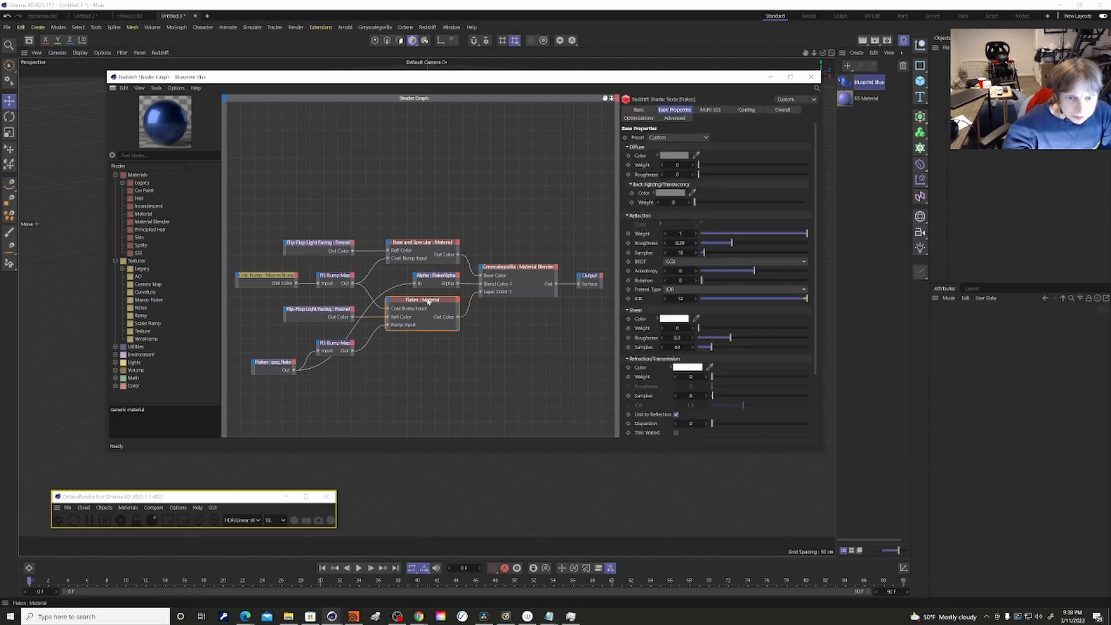
{"action": "left_click_drag", "start_coordinate": [427, 302], "coordinate": [432, 311]}
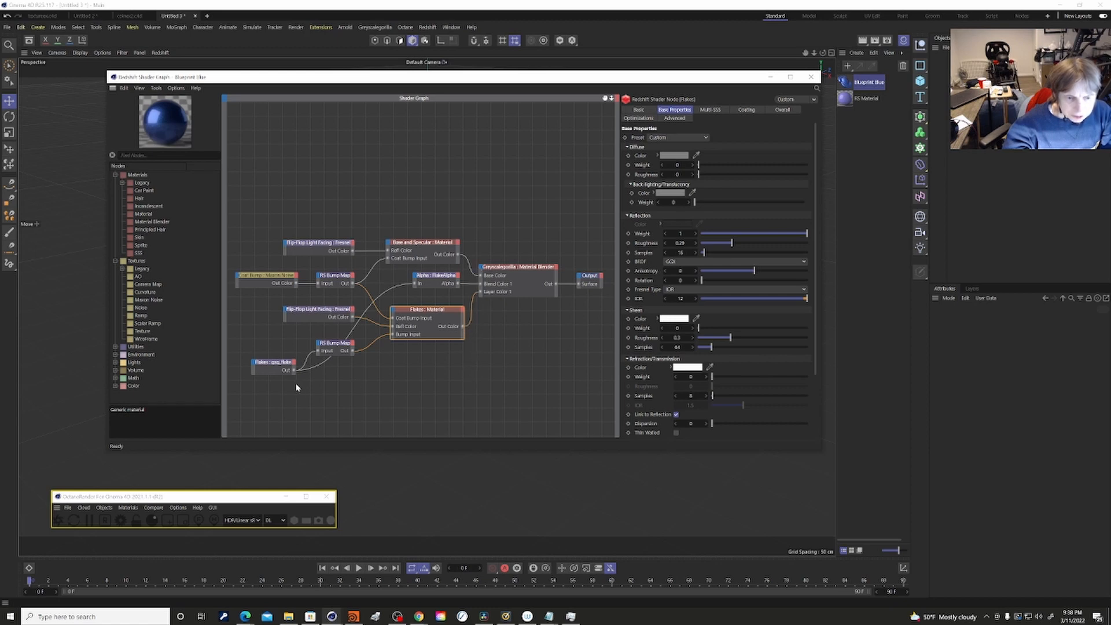
{"action": "left_click", "coordinate": [346, 348]}
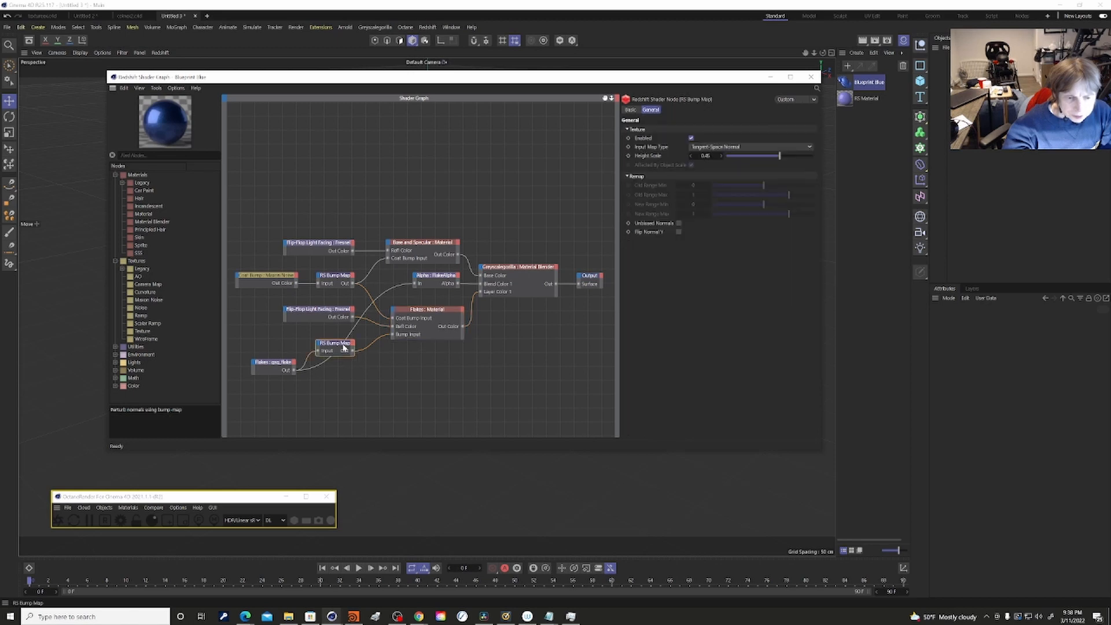
{"action": "left_click_drag", "start_coordinate": [347, 349], "coordinate": [366, 369]}
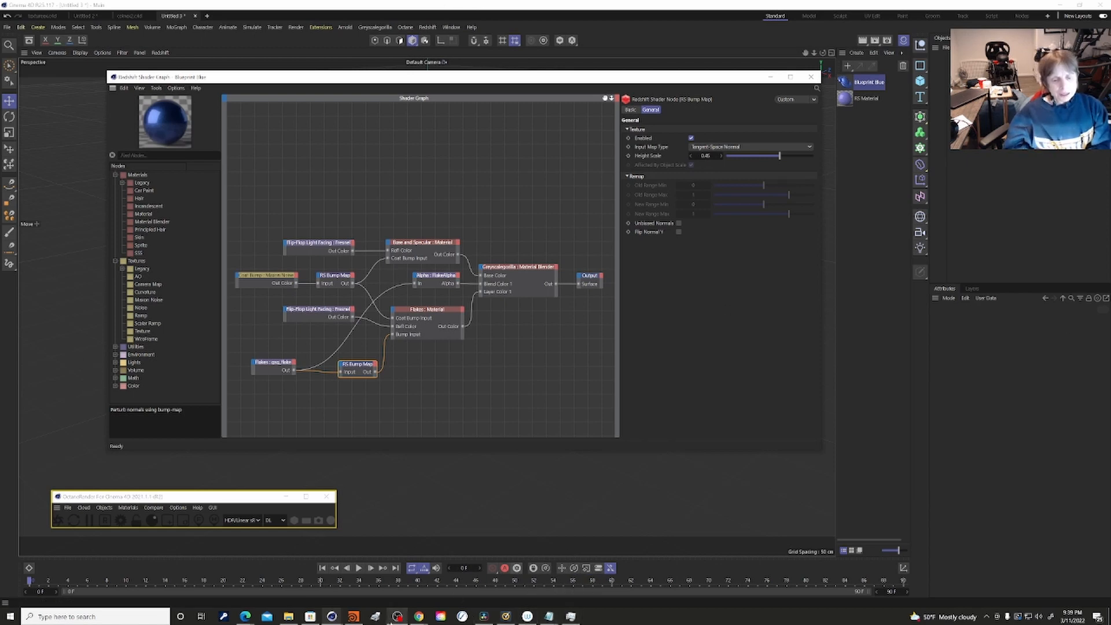
Switch to Houdini and examine the Primitive, Lights, Materials and Managers node categories available in the stage network.
{"action": "mouse_move", "coordinate": [354, 617]}
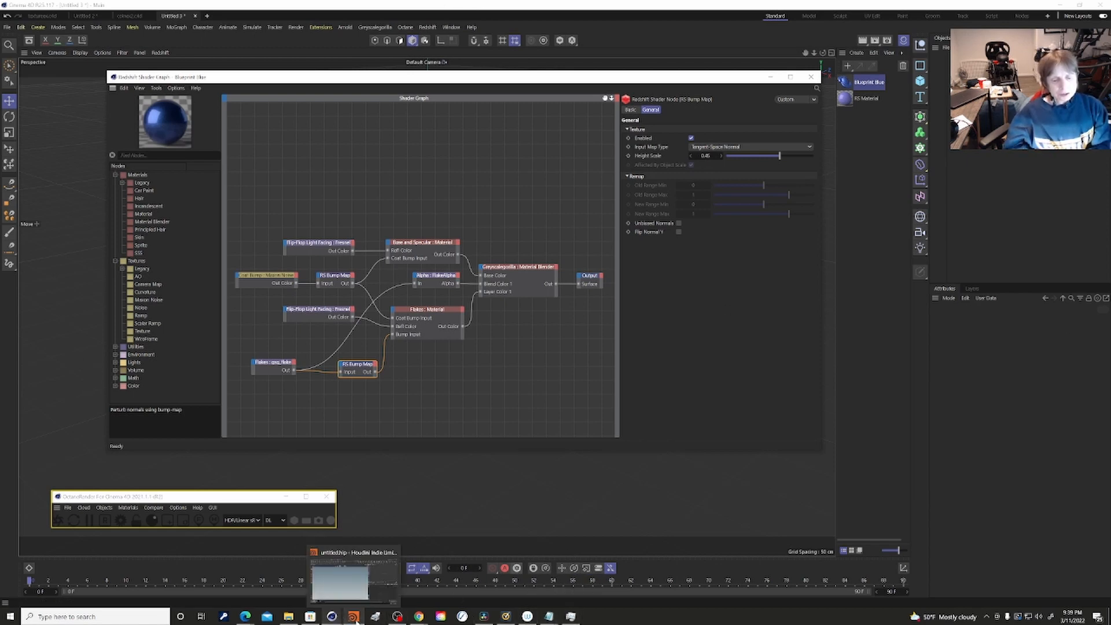
{"action": "left_click", "coordinate": [350, 586]}
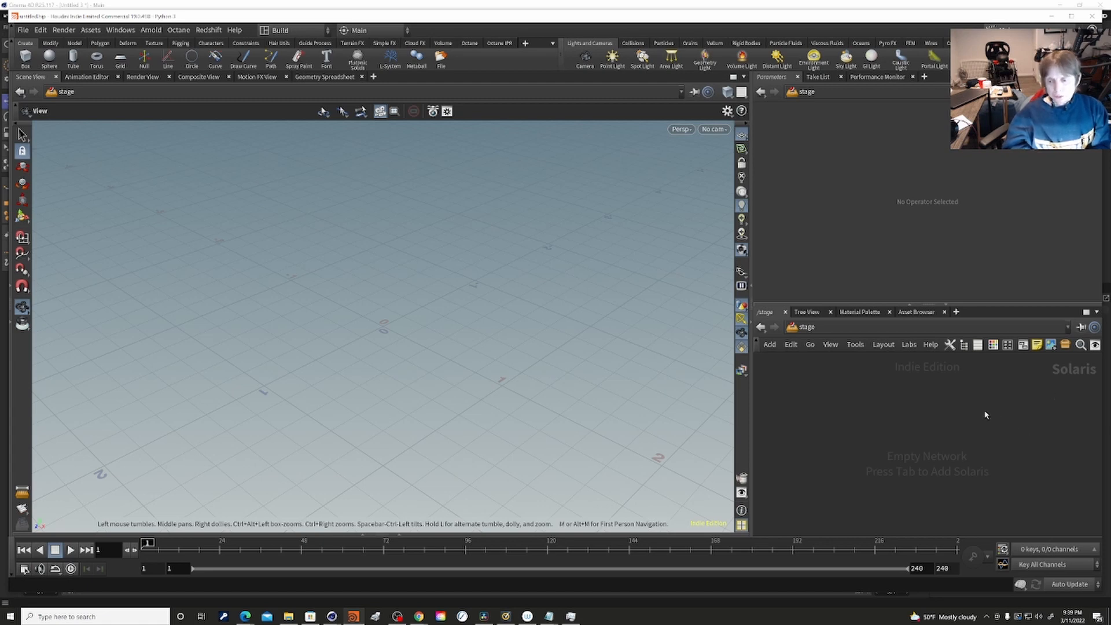
{"action": "key", "text": "Tab"}
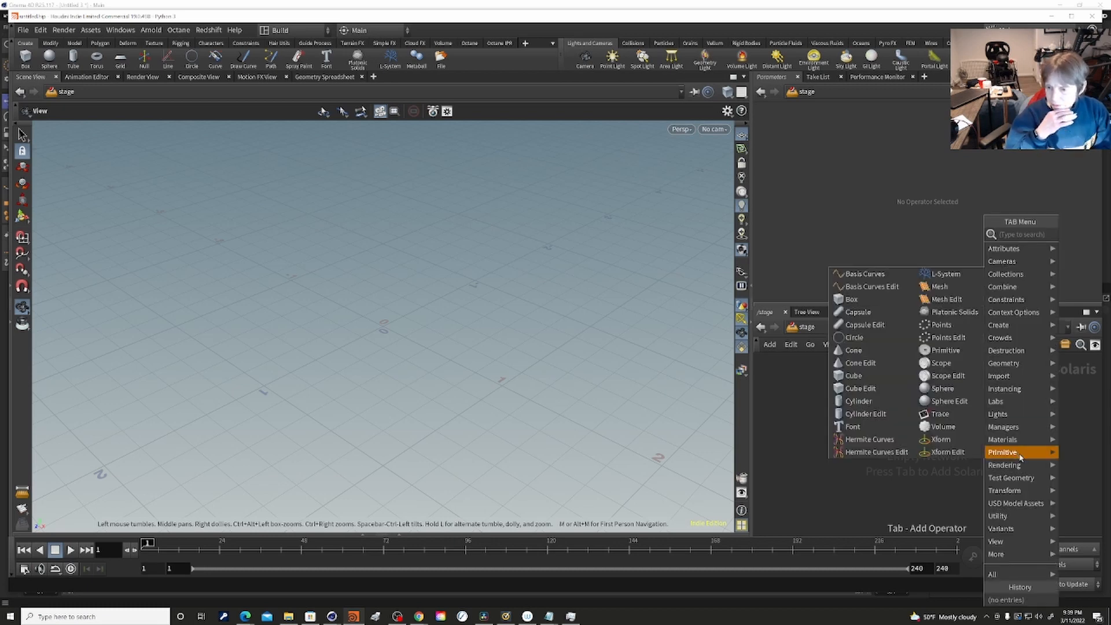
{"action": "mouse_move", "coordinate": [1028, 443]}
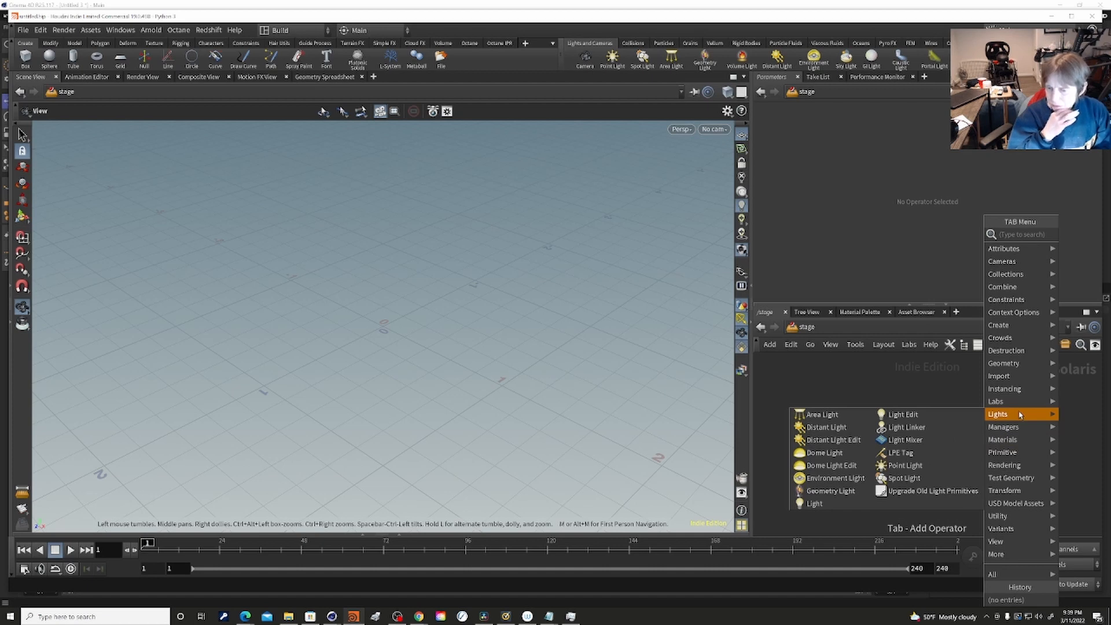
{"action": "mouse_move", "coordinate": [1028, 444]}
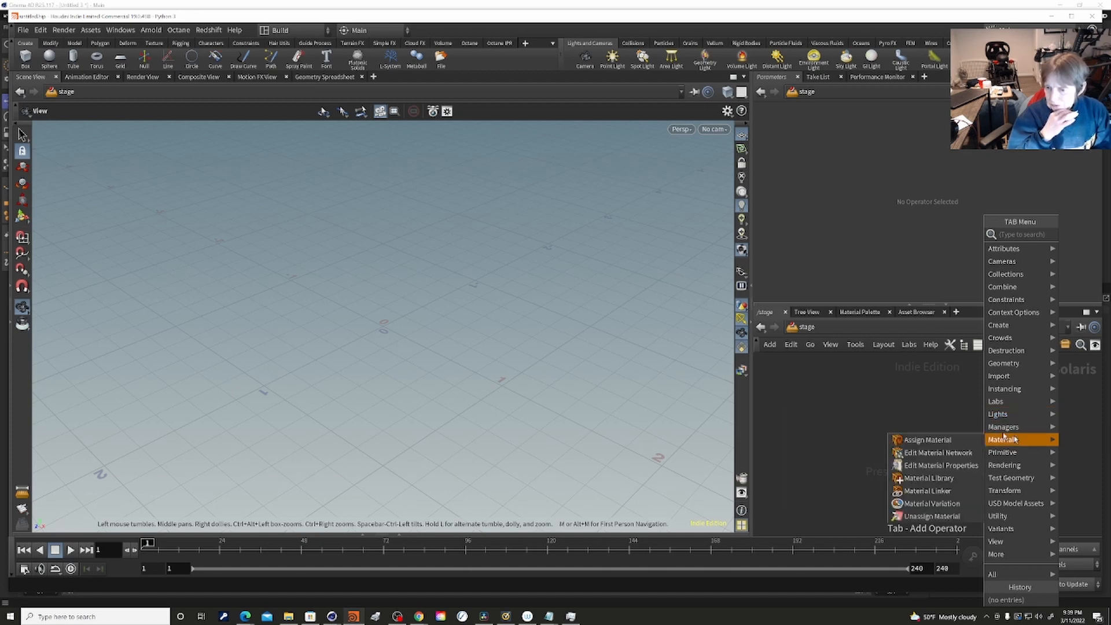
{"action": "mouse_move", "coordinate": [1004, 427]}
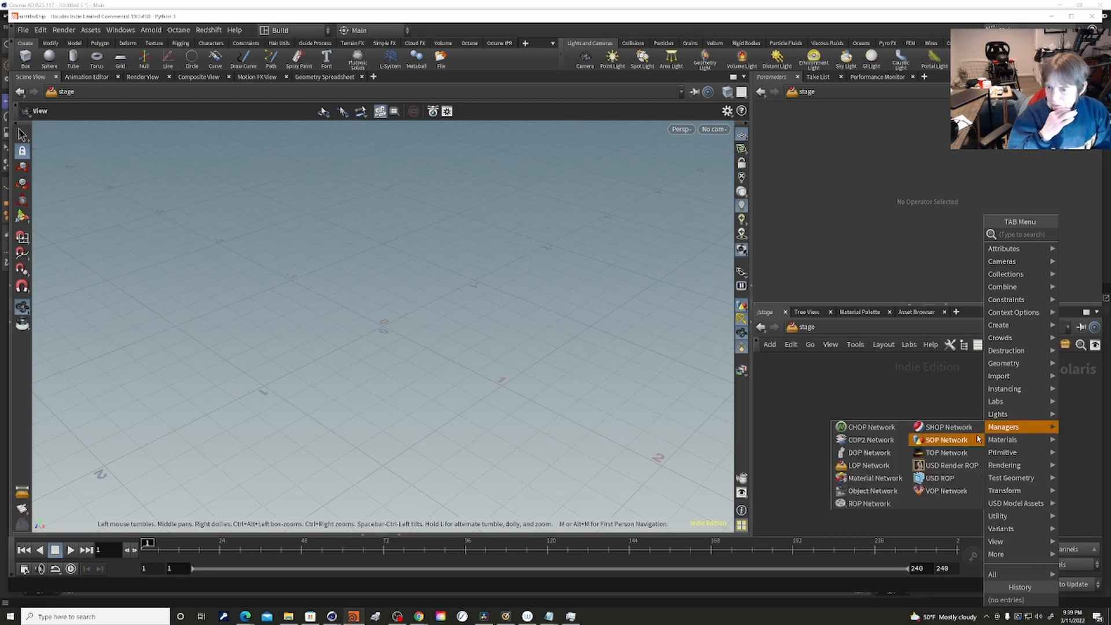
{"action": "mouse_move", "coordinate": [1048, 503]}
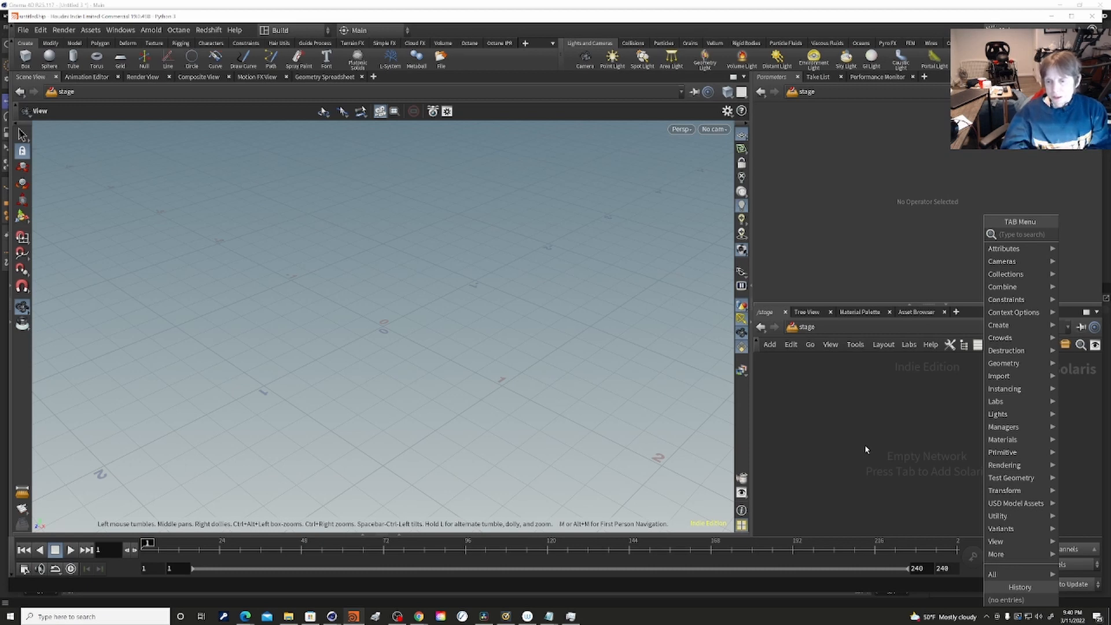
{"action": "left_click", "coordinate": [843, 401]}
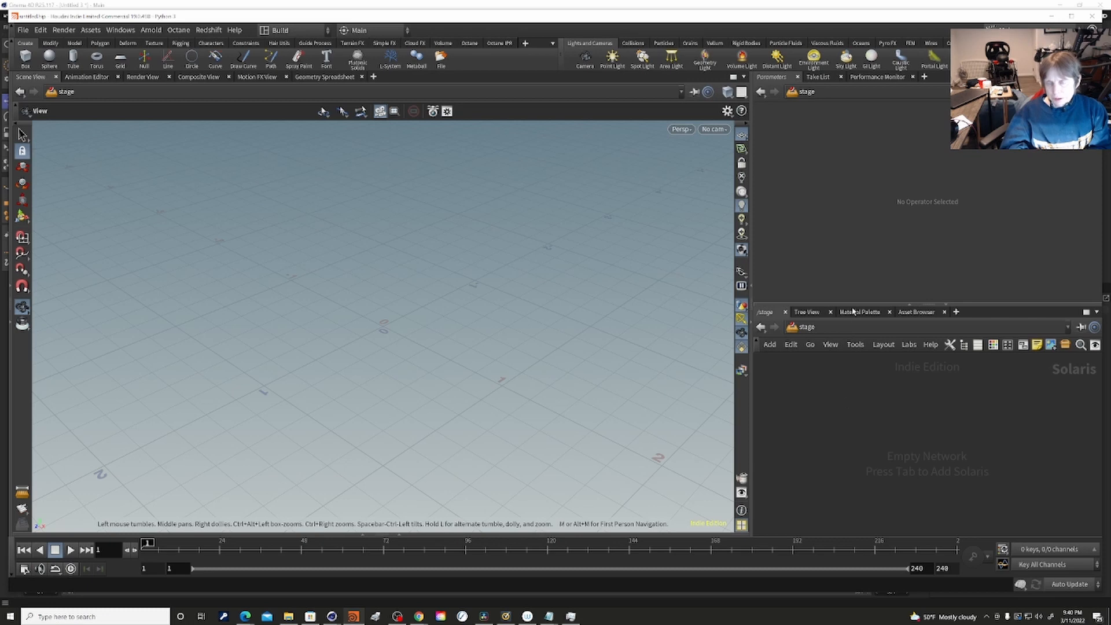
Change the network editor from the stage context to the mat network.
{"action": "left_click", "coordinate": [801, 328]}
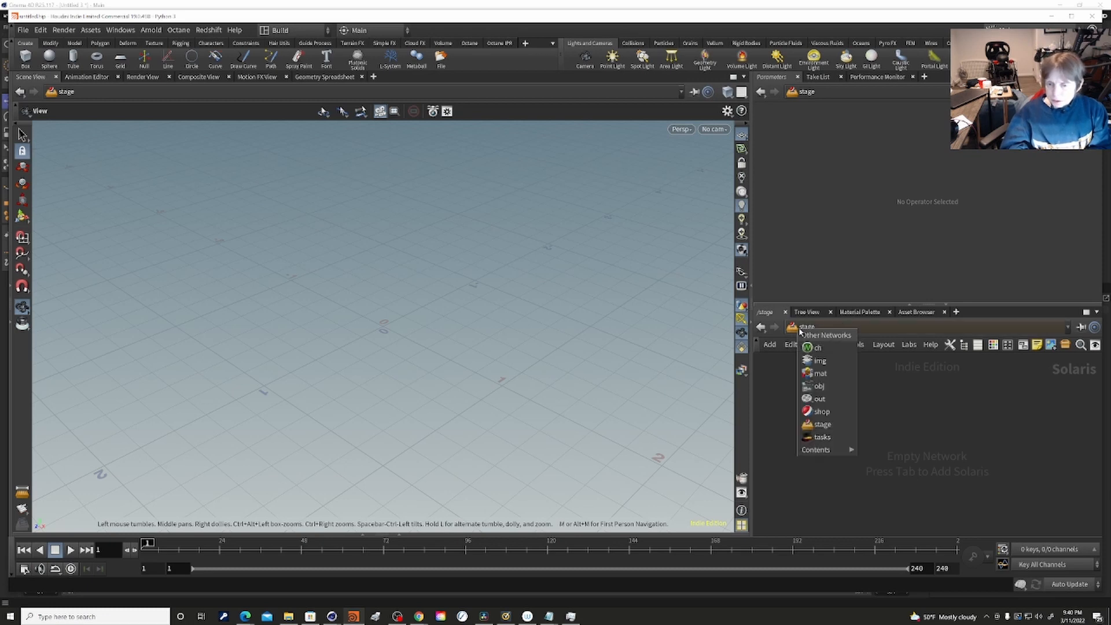
{"action": "left_click", "coordinate": [819, 373]}
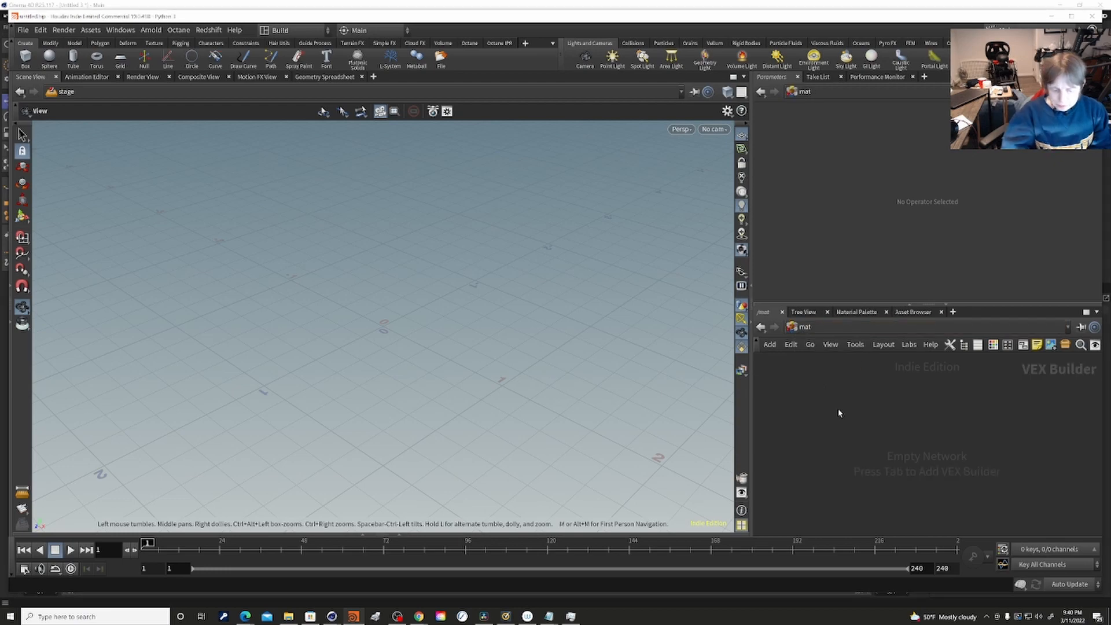
{"action": "key", "text": "Tab"}
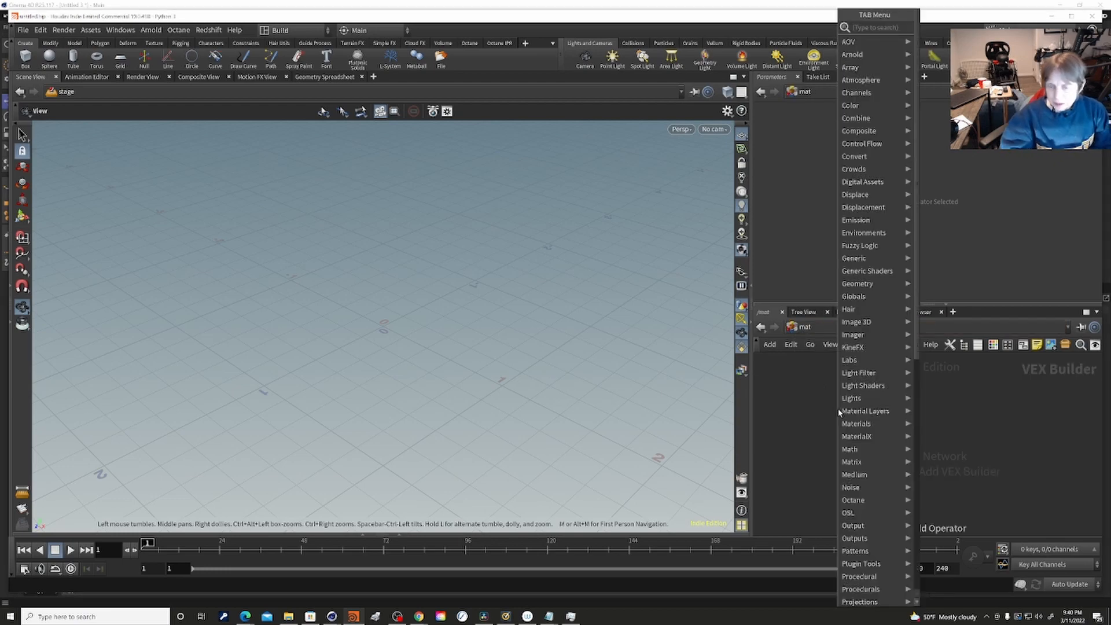
{"action": "type", "text": "oc"}
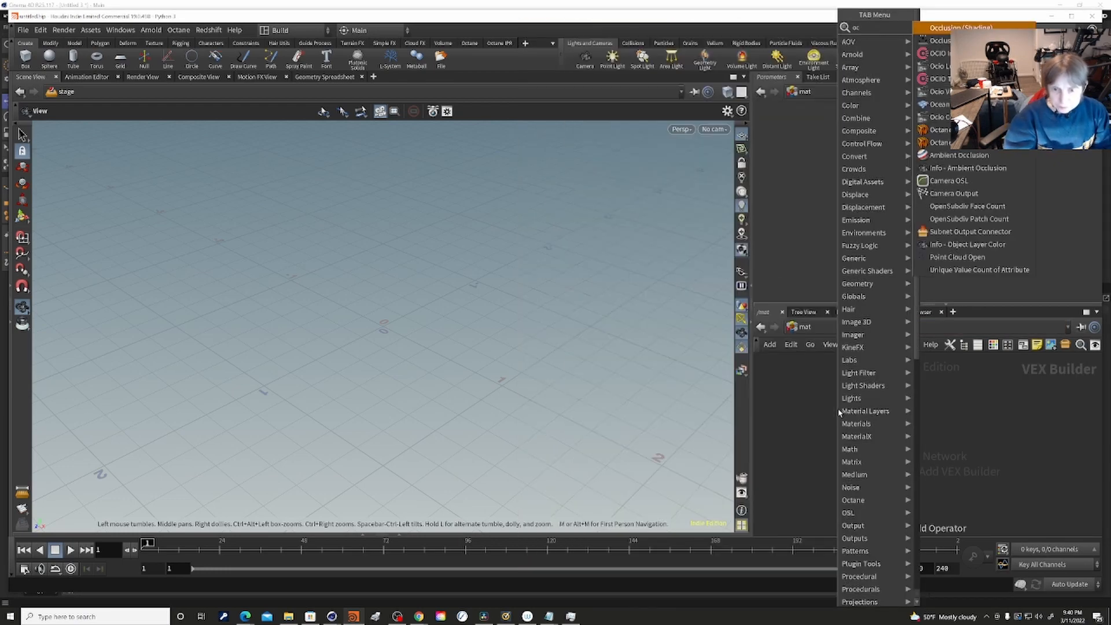
{"action": "key", "text": "BackSpace"}
{"action": "key", "text": "BackSpace"}
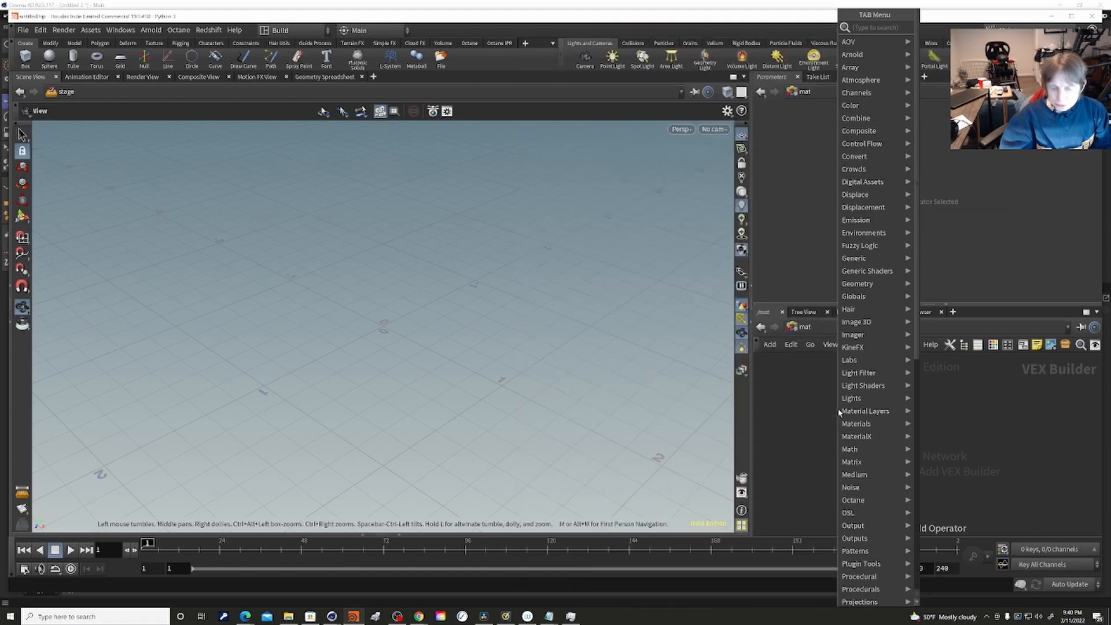
{"action": "type", "text": "r"}
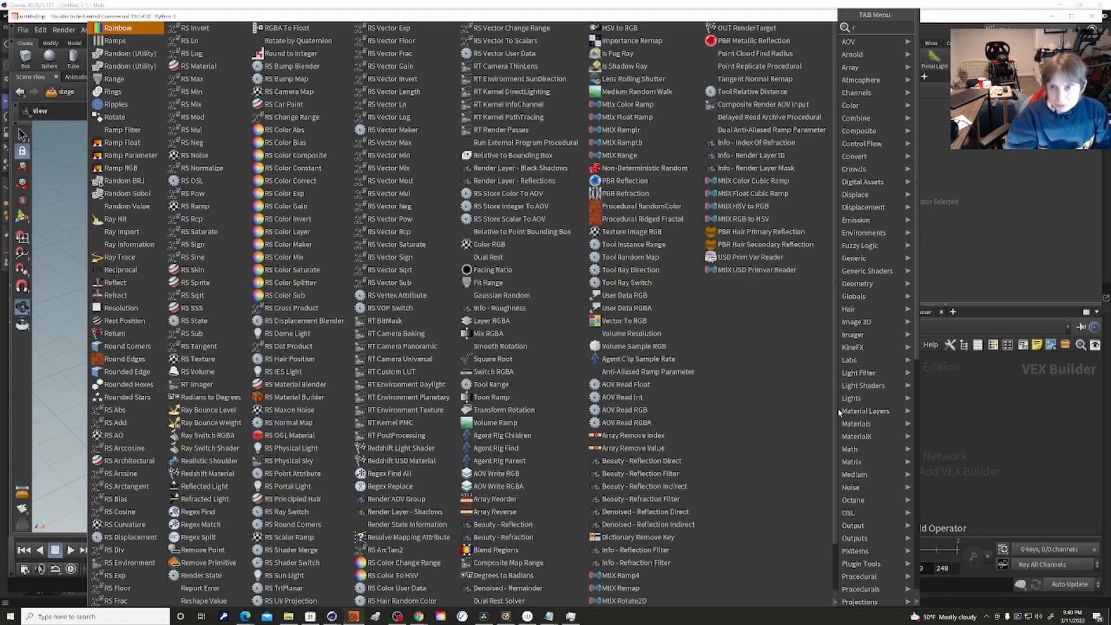
{"action": "type", "text": "ed"}
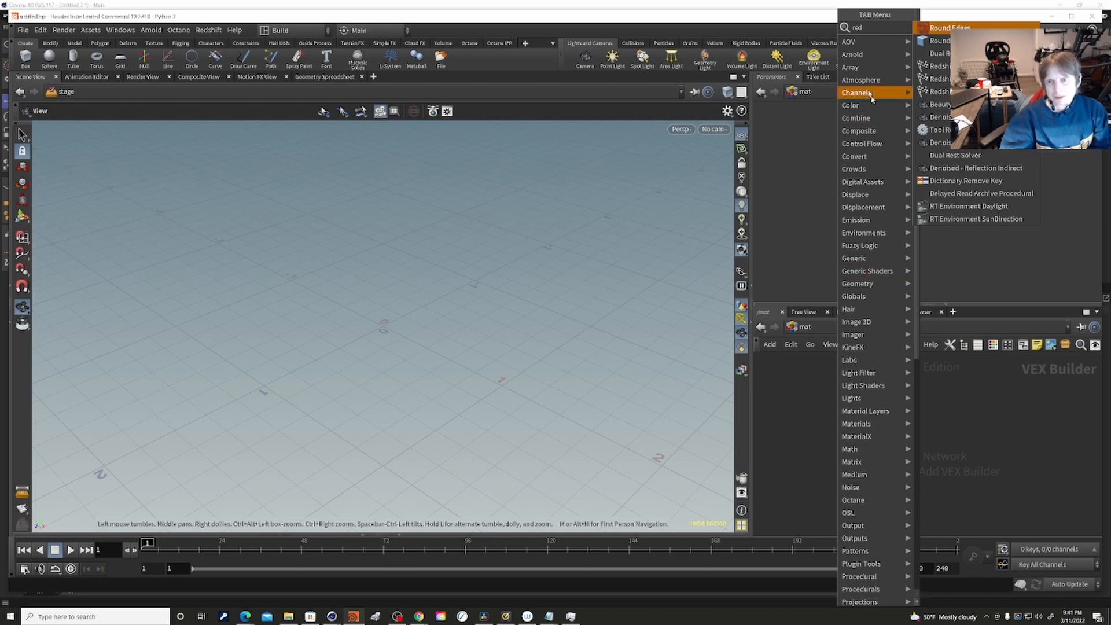
{"action": "key", "text": "Return"}
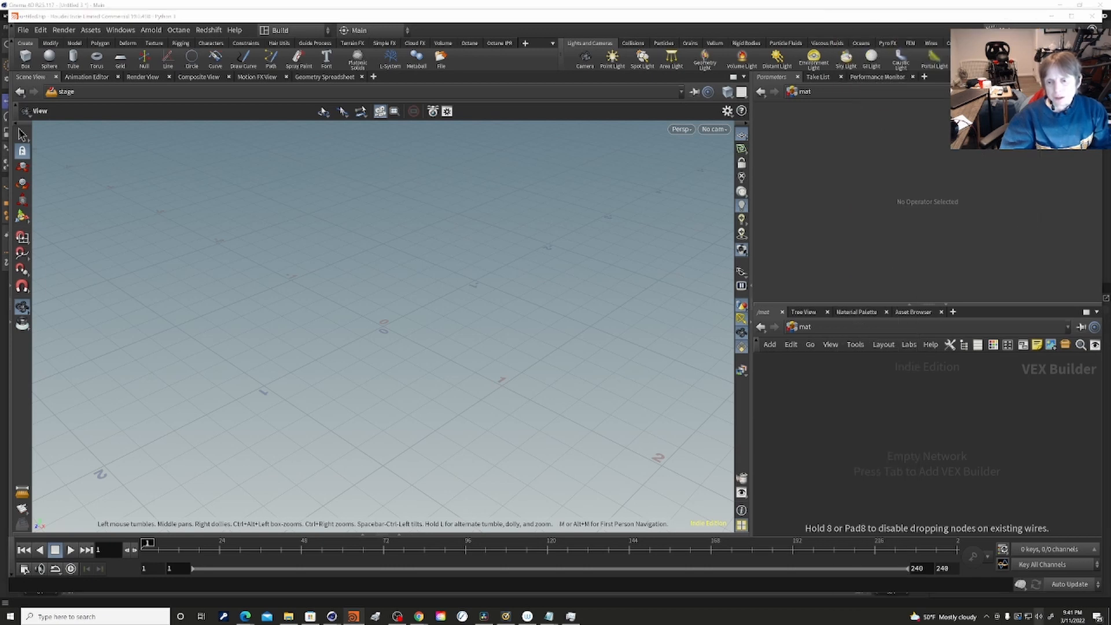
{"action": "left_click", "coordinate": [973, 431]}
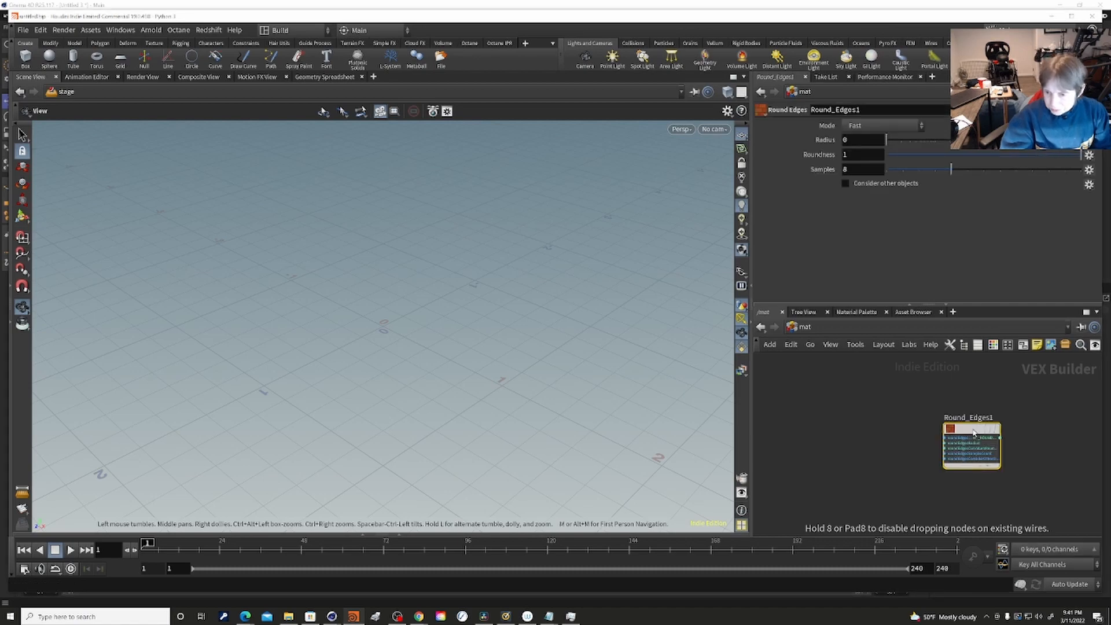
{"action": "key", "text": "Delete"}
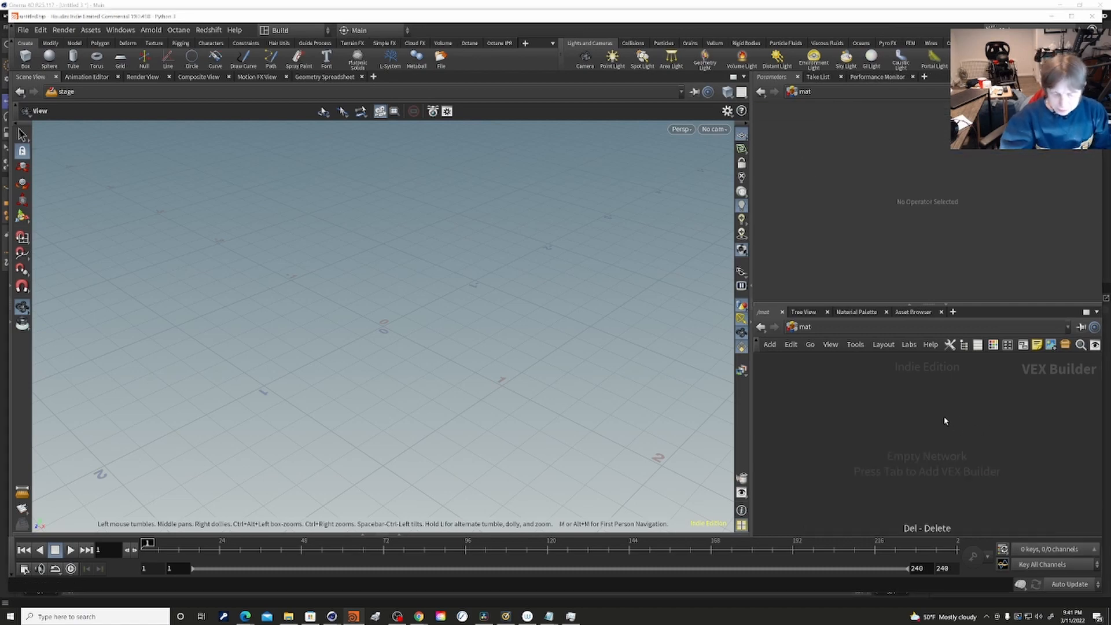
{"action": "key", "text": "Tab"}
{"action": "type", "text": "rd"}
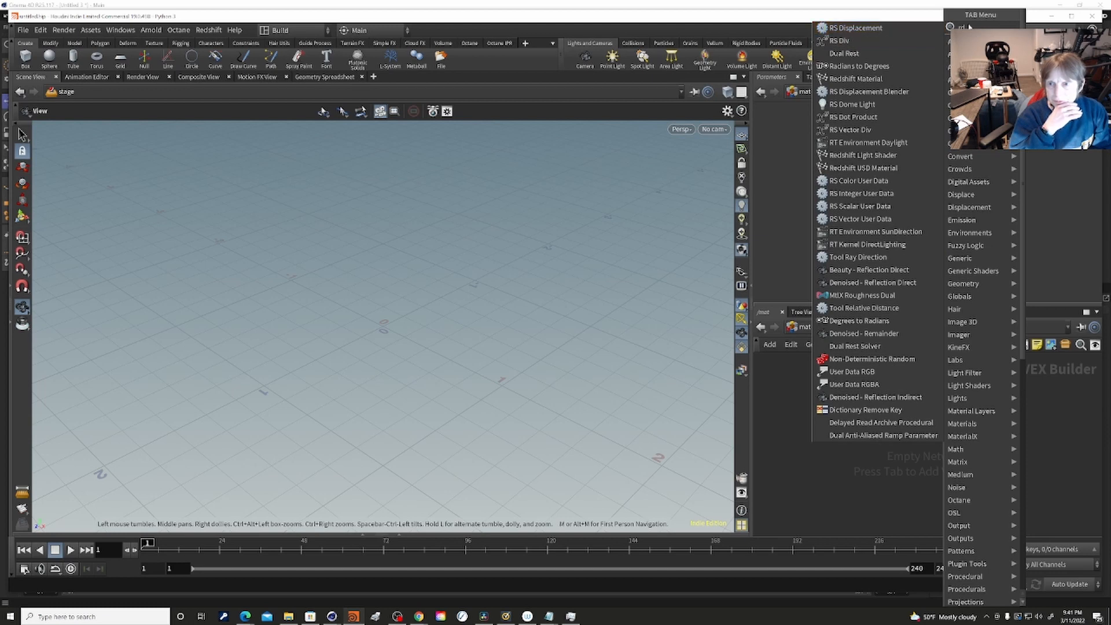
{"action": "key", "text": "Return"}
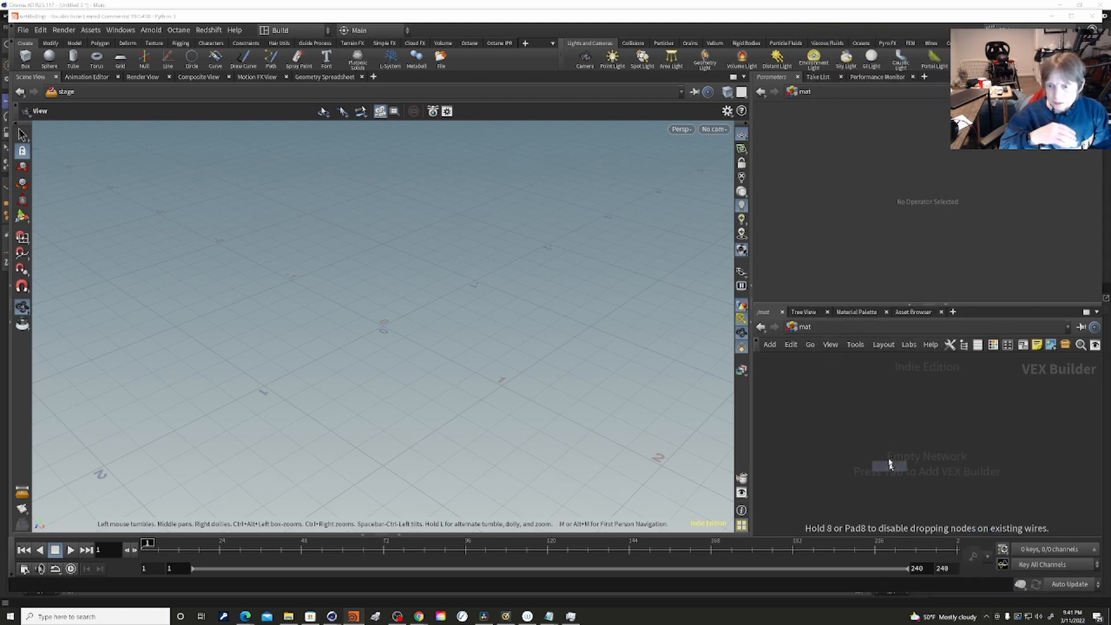
{"action": "left_click", "coordinate": [884, 421]}
{"action": "key", "text": "Delete"}
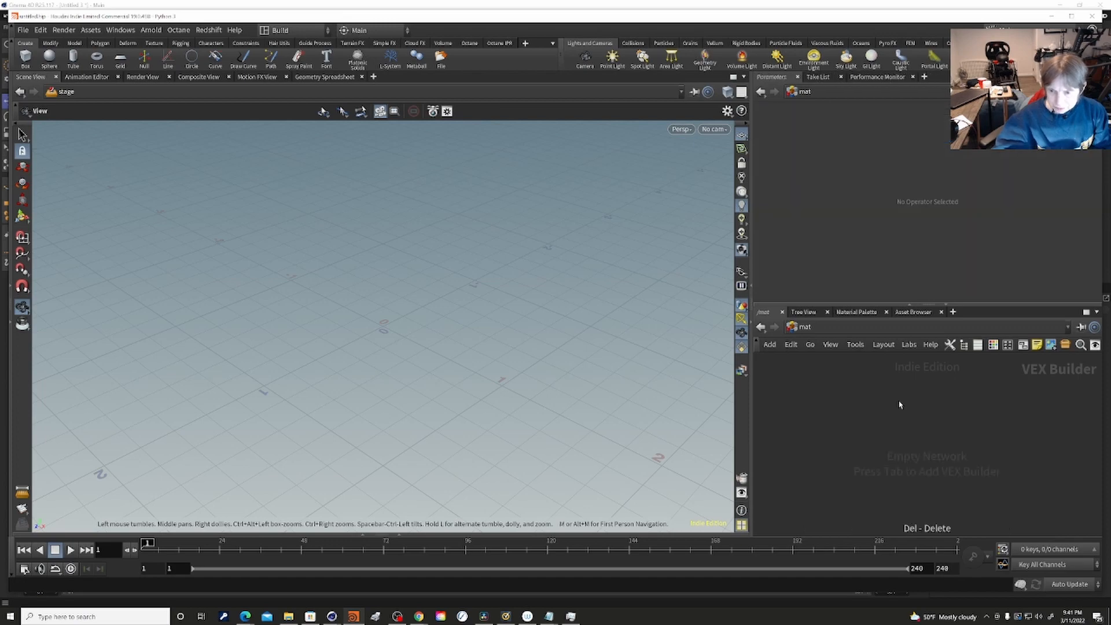
Add an RS Material Builder node to the empty mat network.
{"action": "key", "text": "Tab"}
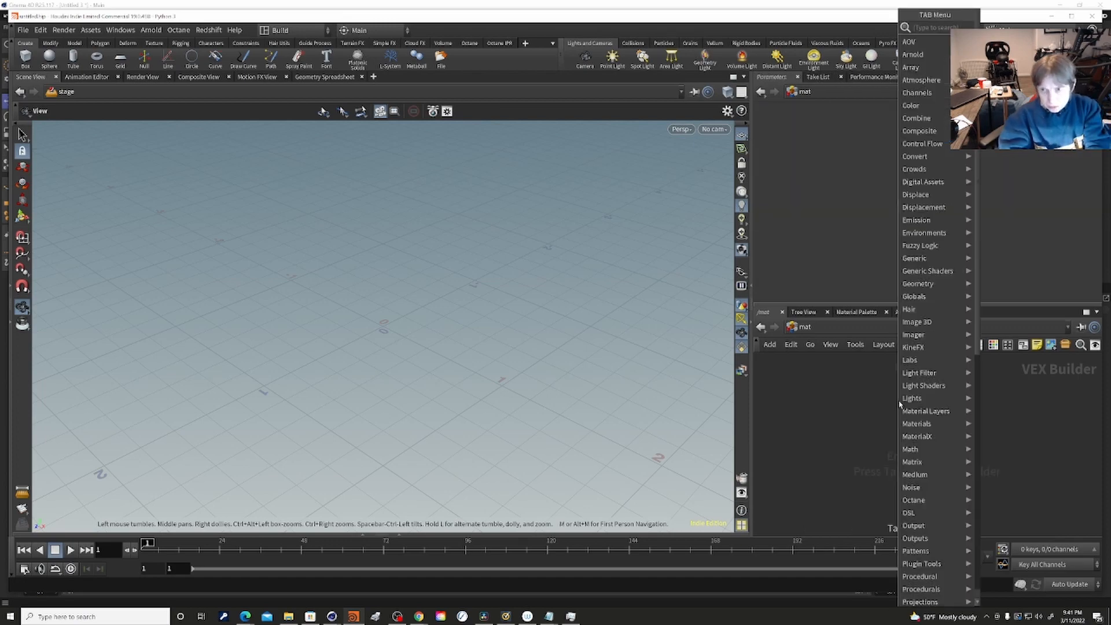
{"action": "type", "text": "rs"}
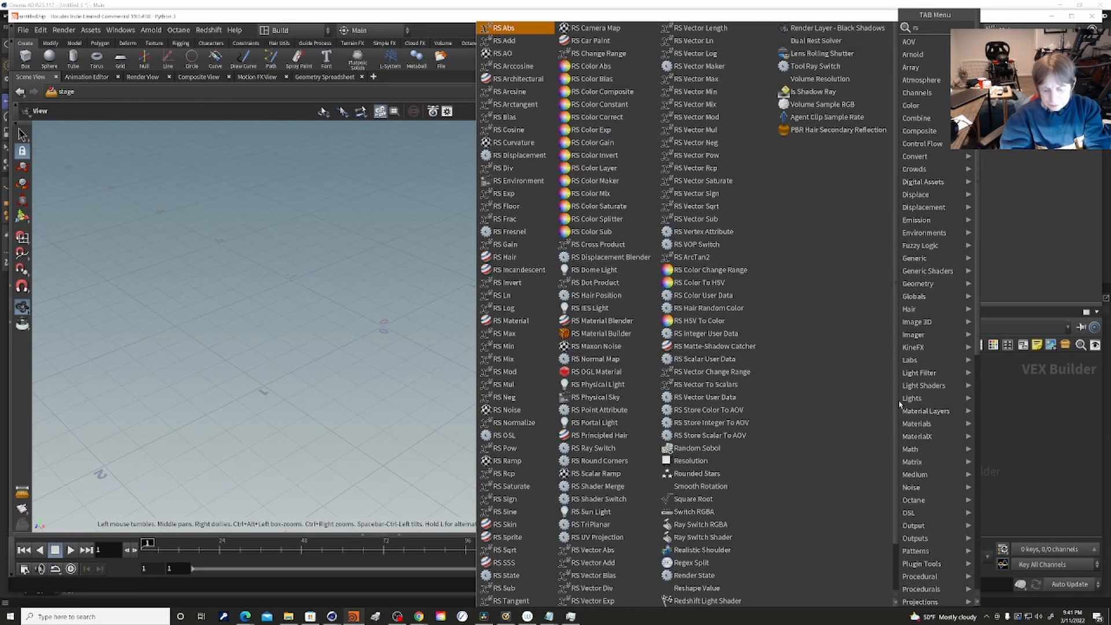
{"action": "type", "text": " ma"}
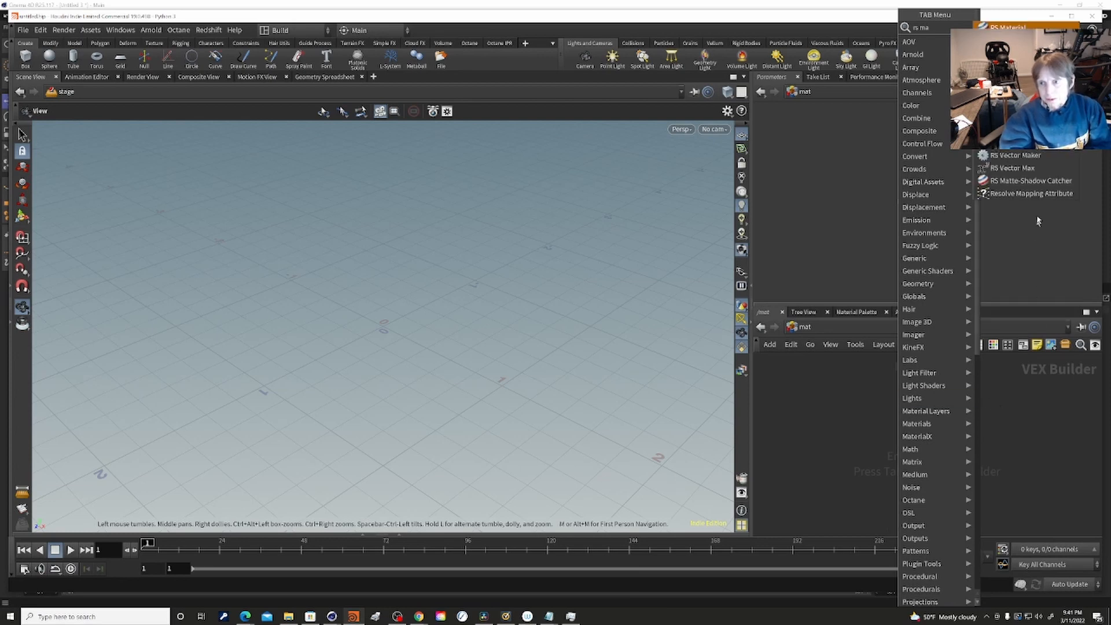
{"action": "key", "text": "Return"}
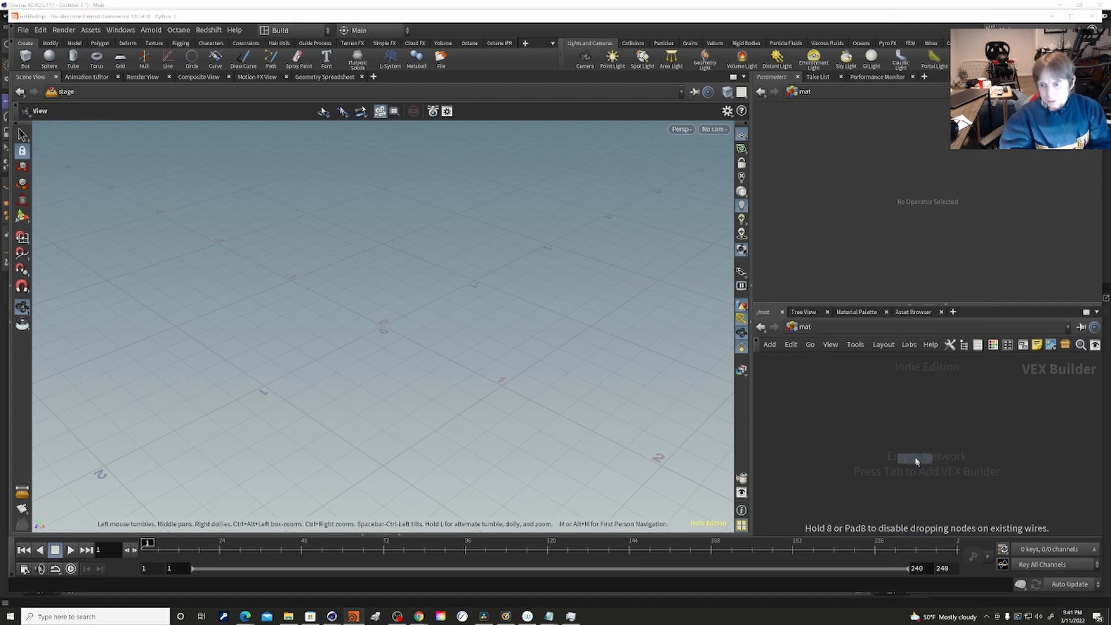
{"action": "left_click", "coordinate": [938, 401]}
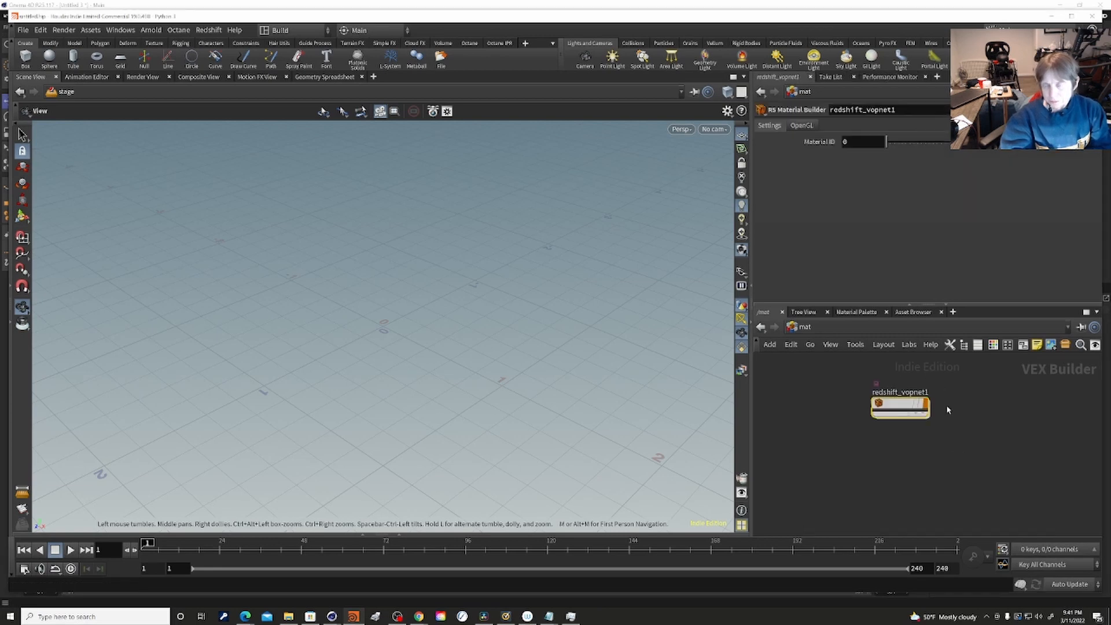
Enter the RS Material Builder network, select the Material1 node and expand its Sub-Surface Multiple Scattering inputs.
{"action": "mouse_move", "coordinate": [900, 407]}
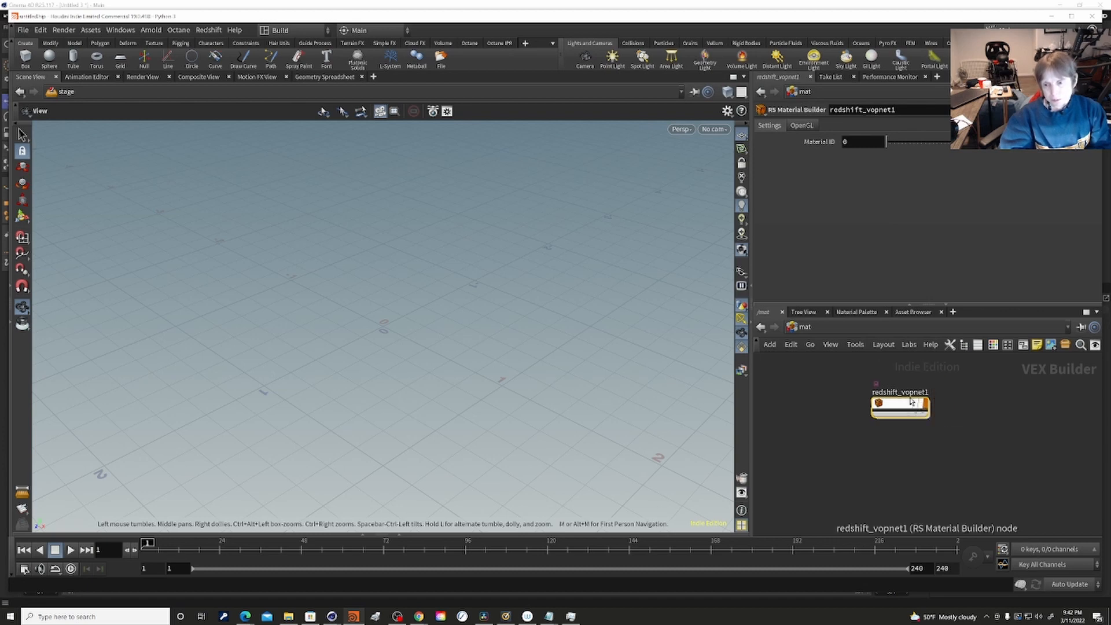
{"action": "double_click", "coordinate": [910, 401]}
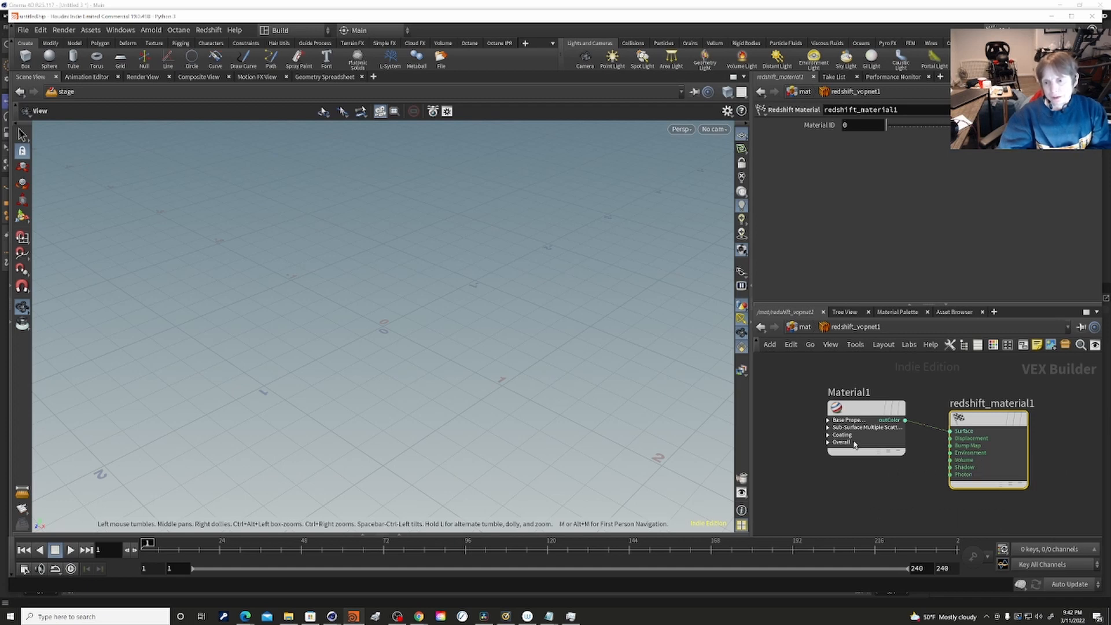
{"action": "left_click", "coordinate": [864, 427]}
{"action": "left_click", "coordinate": [865, 419]}
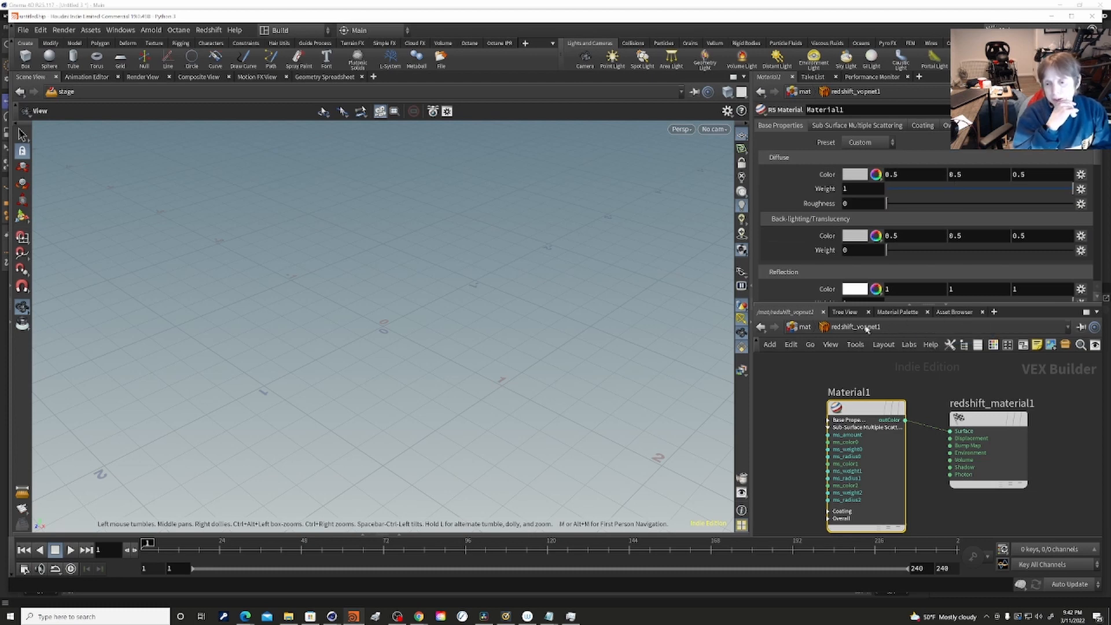
Set Material1's diffuse color to teal (0, 0.5, 0.5) and its reflection color to cyan (0, 1, 1).
{"action": "mouse_move", "coordinate": [873, 405]}
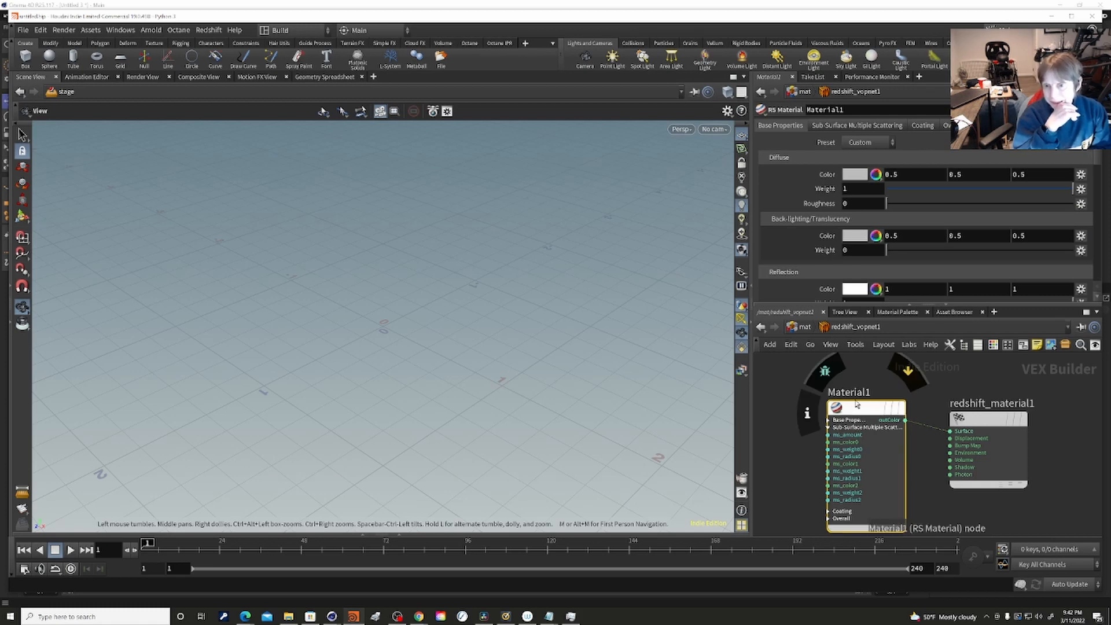
{"action": "left_click", "coordinate": [861, 174]}
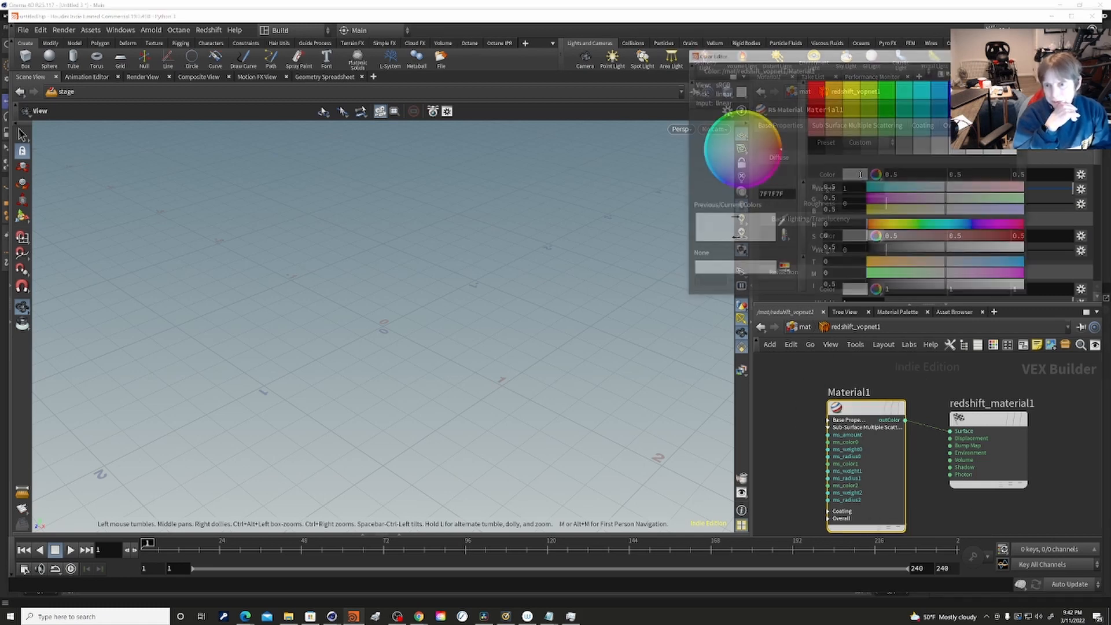
{"action": "left_click", "coordinate": [923, 106]}
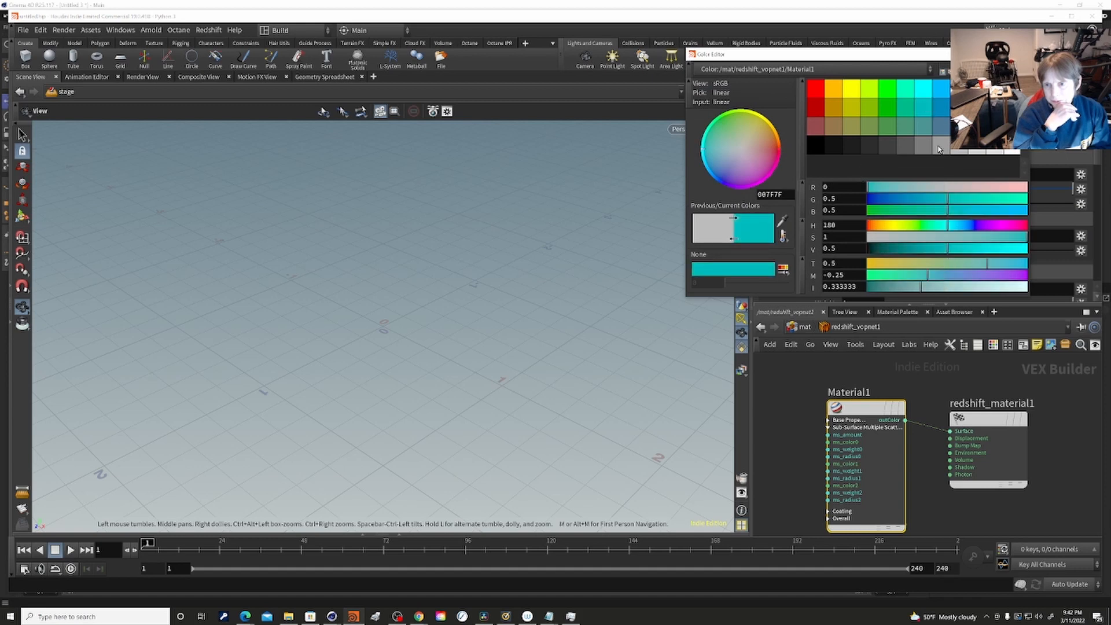
{"action": "key", "text": "Escape"}
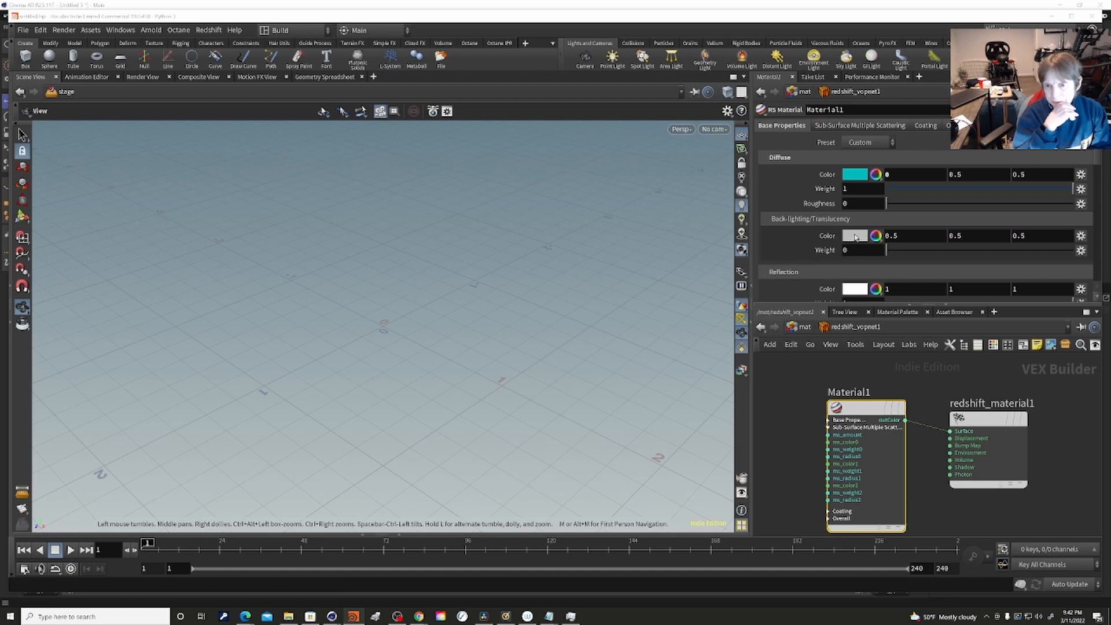
{"action": "left_click", "coordinate": [854, 289]}
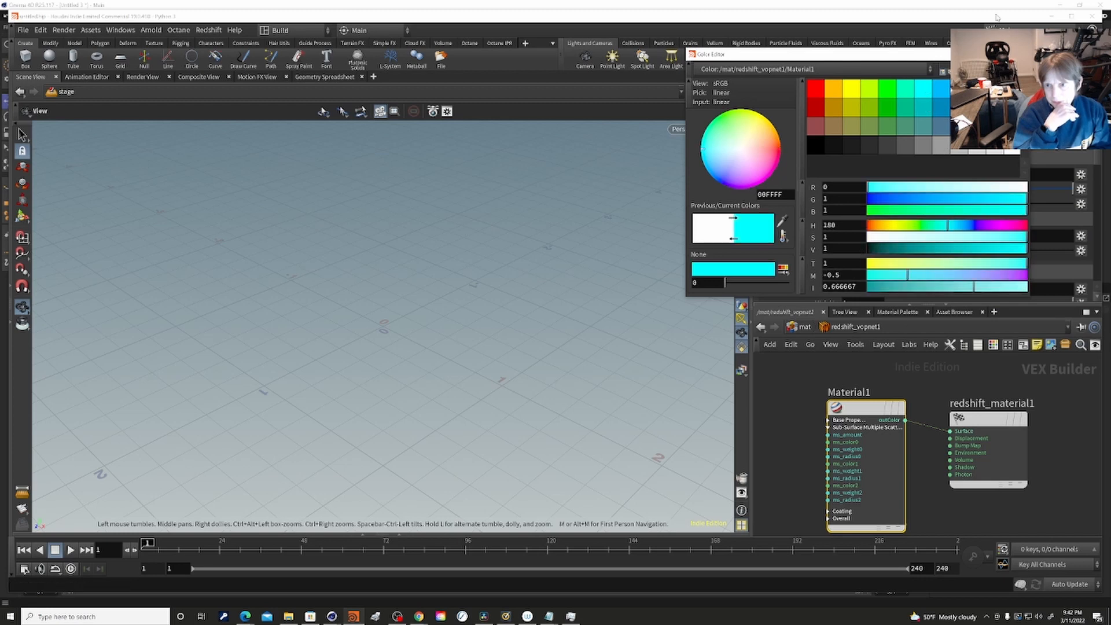
{"action": "key", "text": "Escape"}
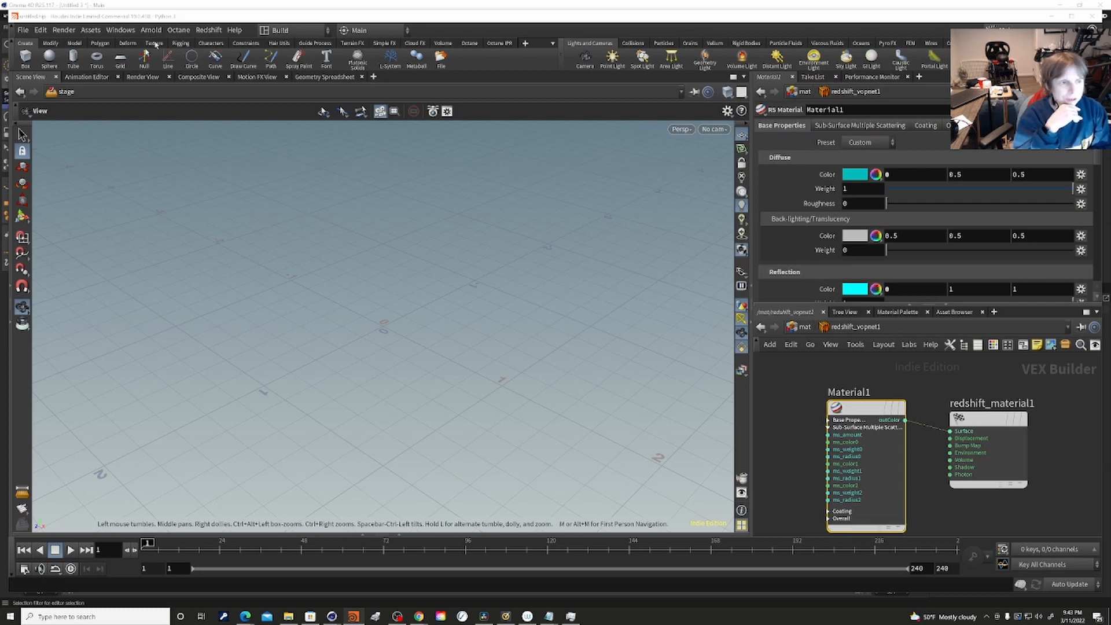
{"action": "left_click", "coordinate": [31, 56]}
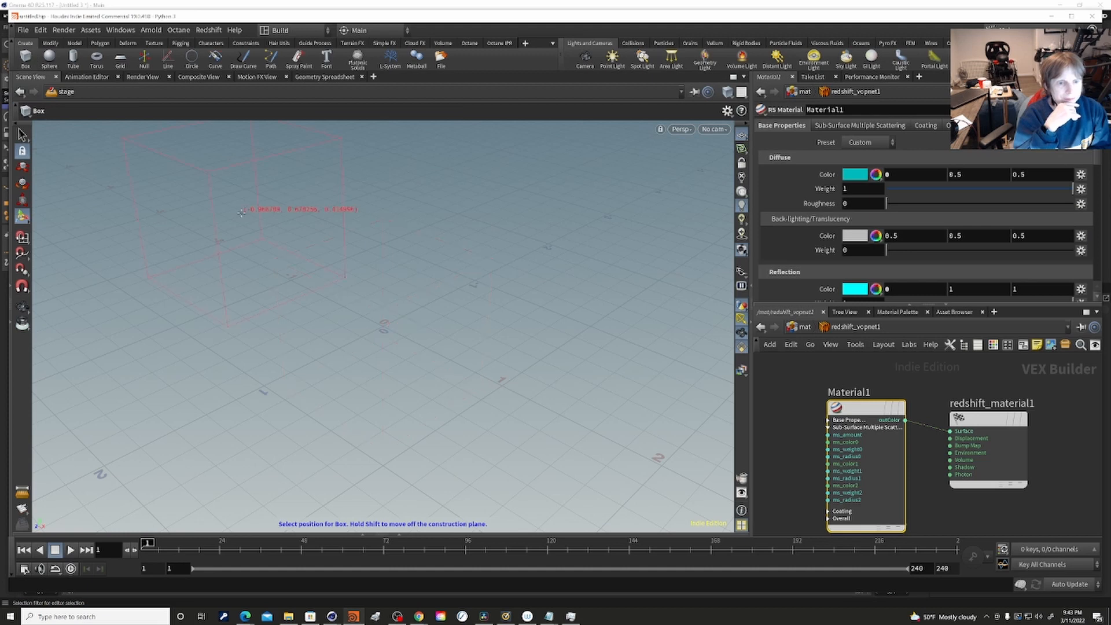
{"action": "left_click", "coordinate": [414, 277]}
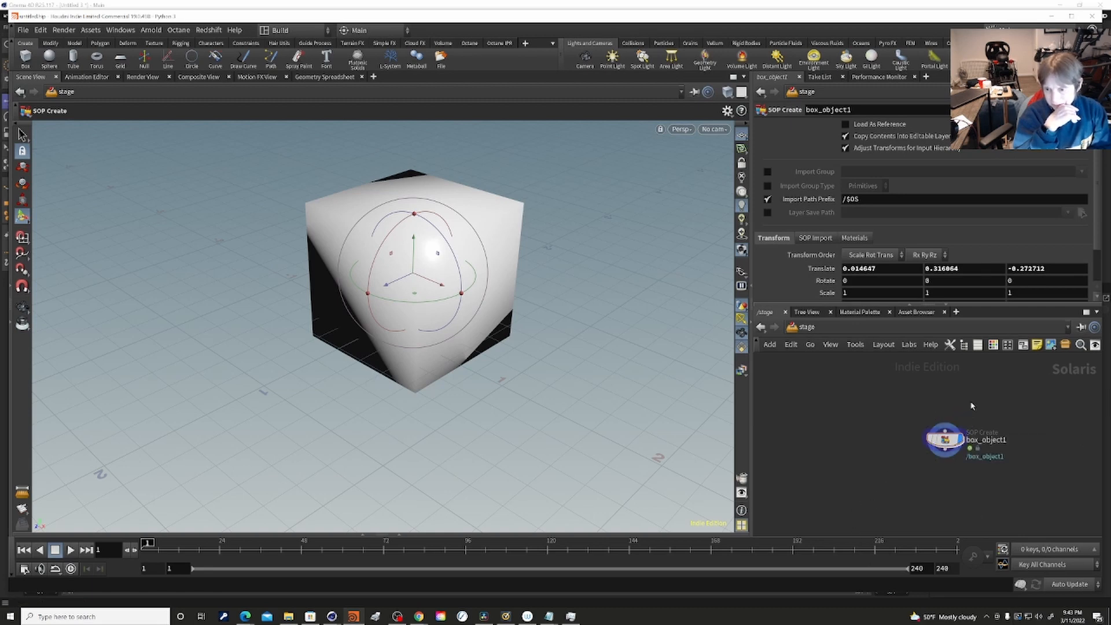
{"action": "mouse_move", "coordinate": [963, 424]}
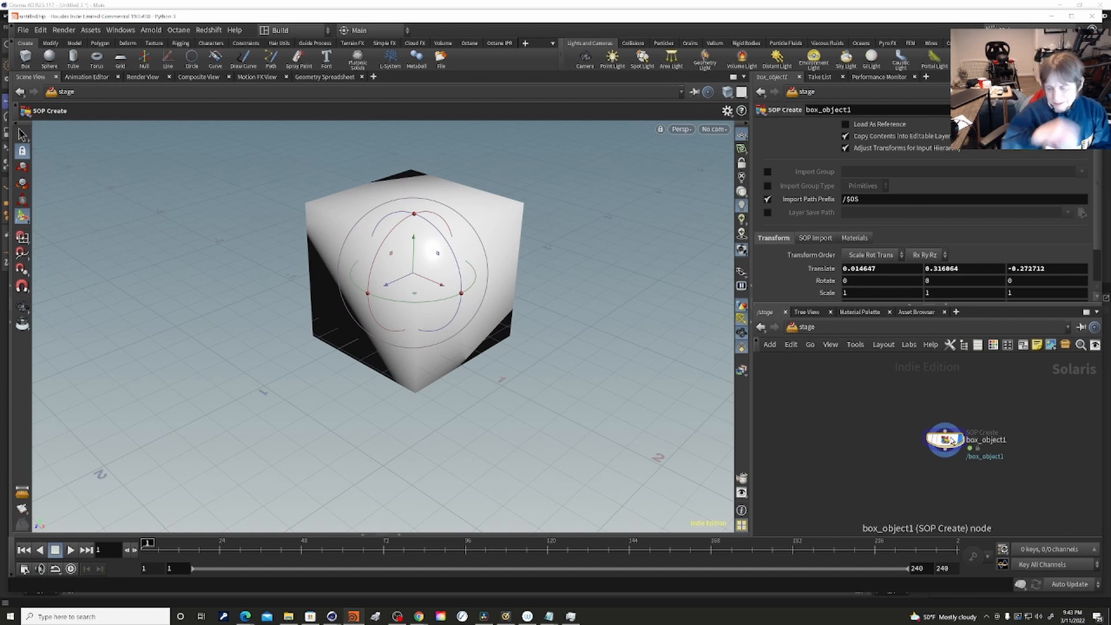
{"action": "key", "text": "Delete"}
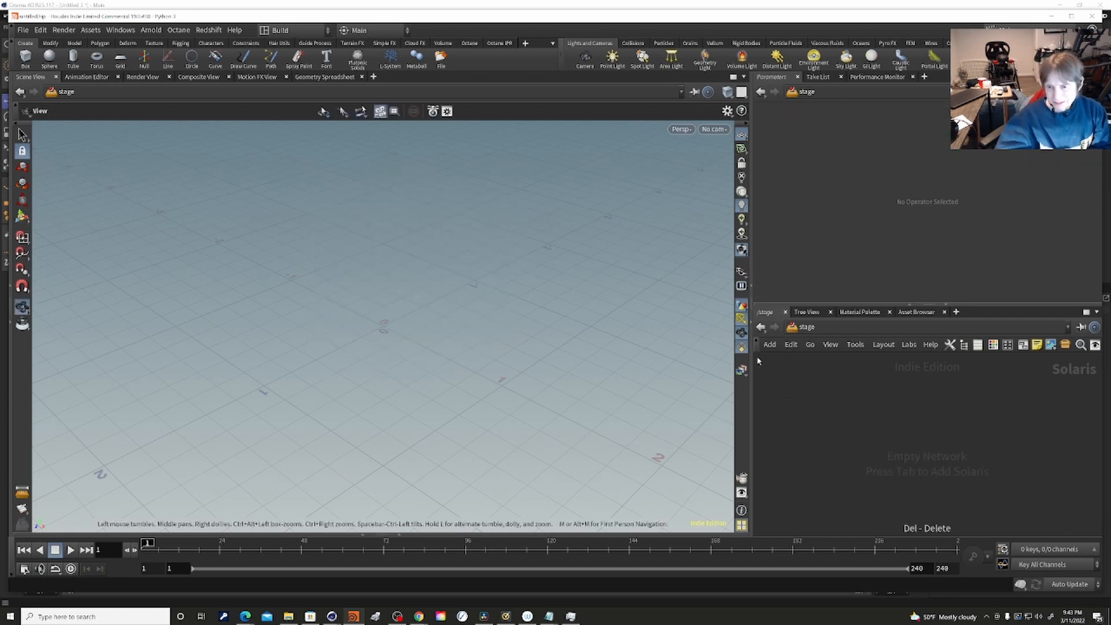
Change the network editor from the stage context to the obj network.
{"action": "left_click", "coordinate": [802, 327]}
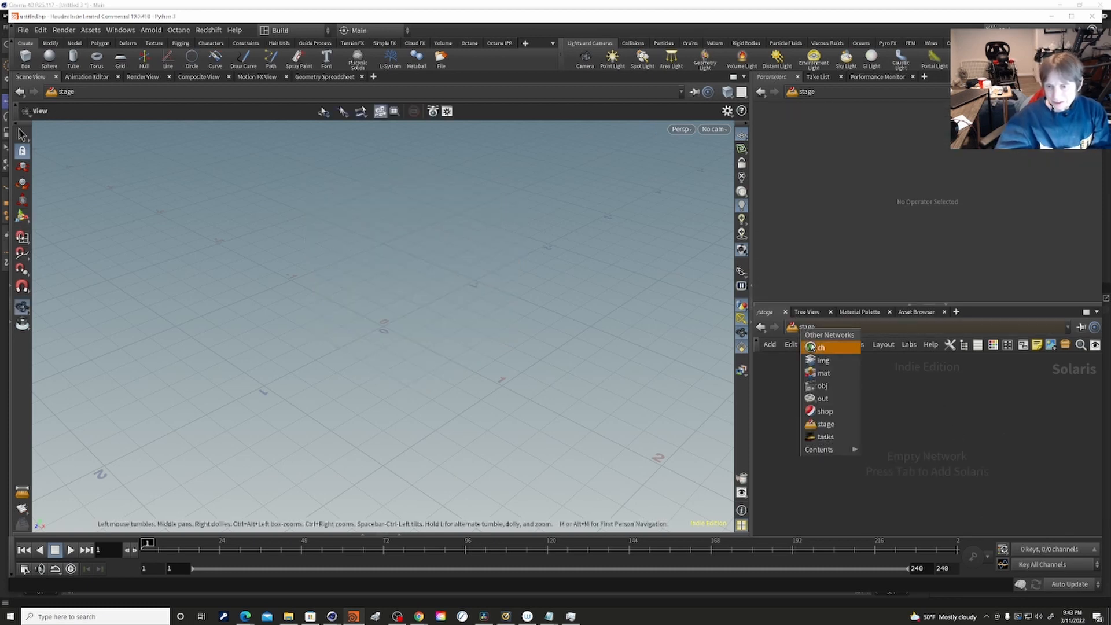
{"action": "left_click", "coordinate": [831, 398]}
{"action": "left_click", "coordinate": [793, 327]}
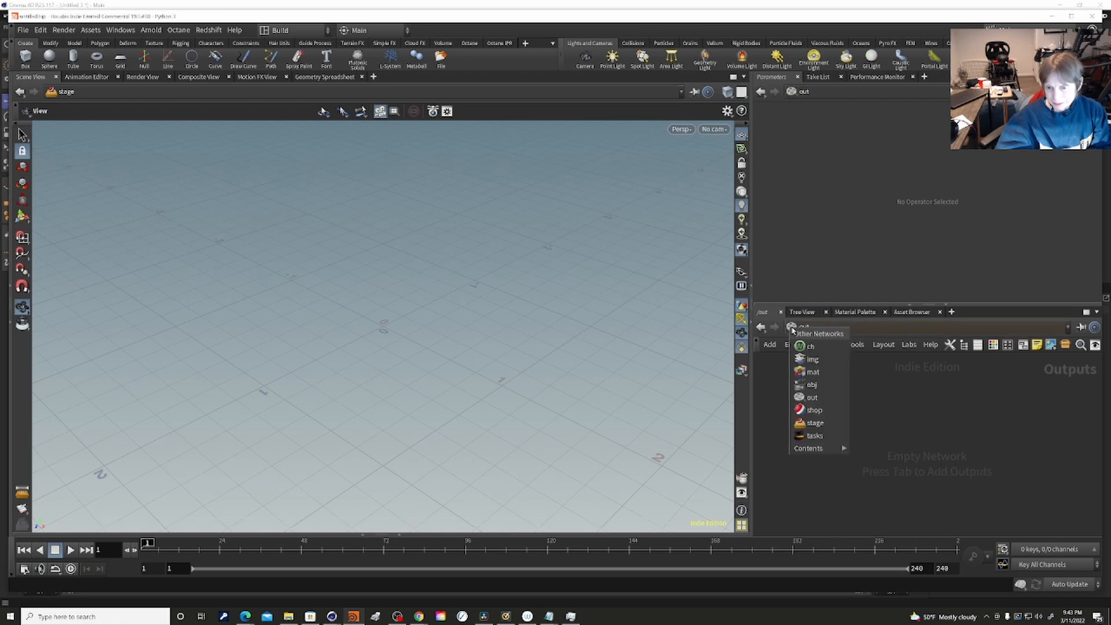
{"action": "left_click", "coordinate": [816, 384]}
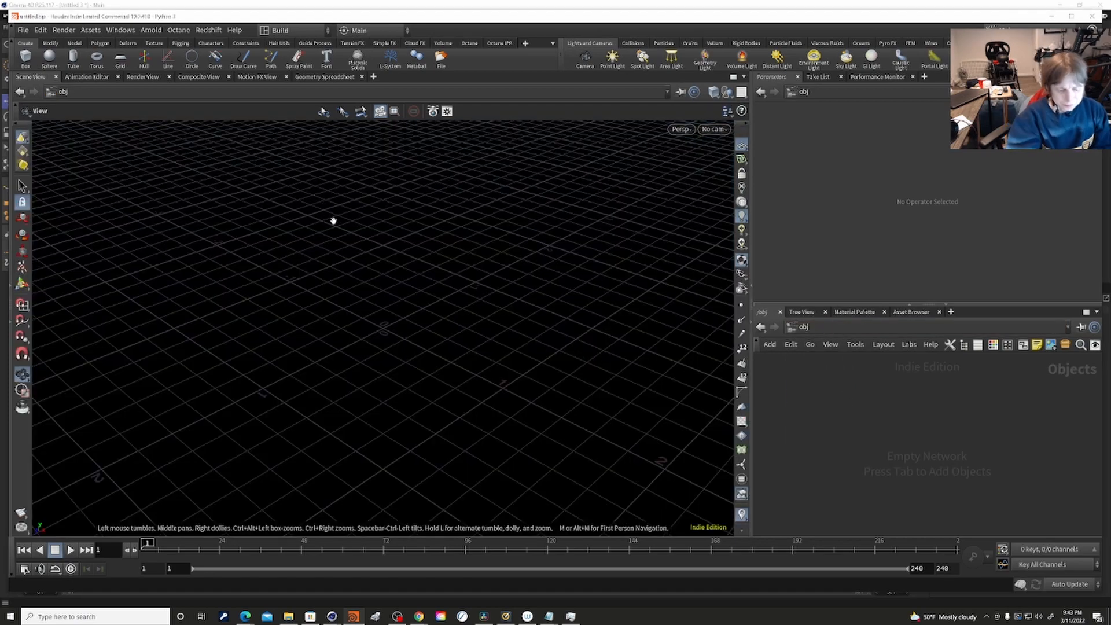
Create a 1 × 1 × 1 box near the grid's origin, at about -0.41, 0.24, 0.22.
{"action": "key", "text": "Tab"}
{"action": "mouse_move", "coordinate": [340, 215]}
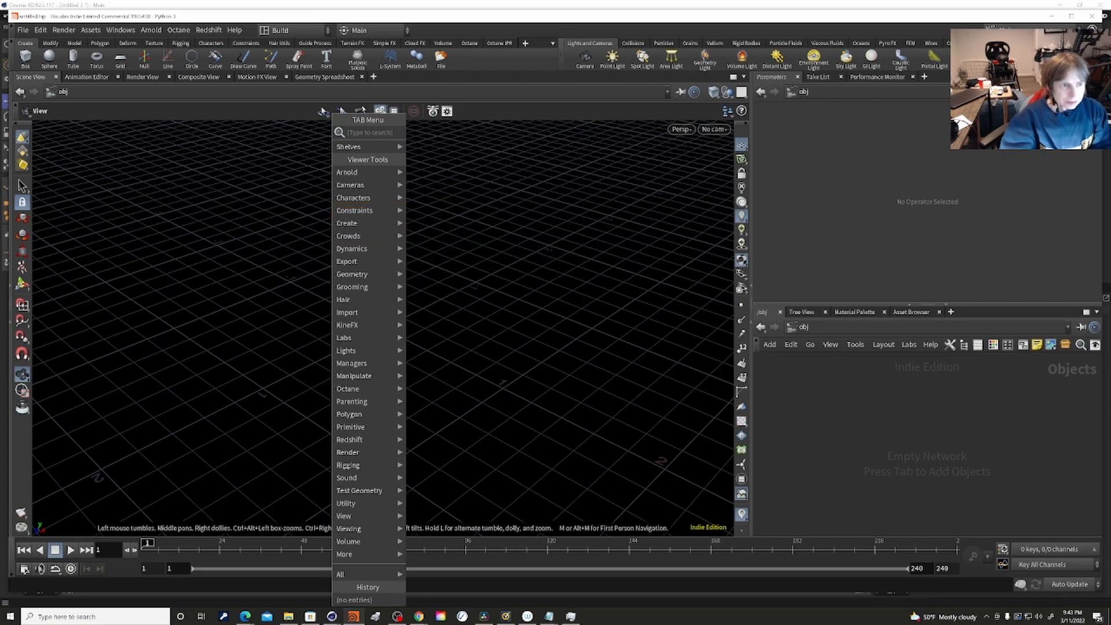
{"action": "left_click", "coordinate": [23, 56]}
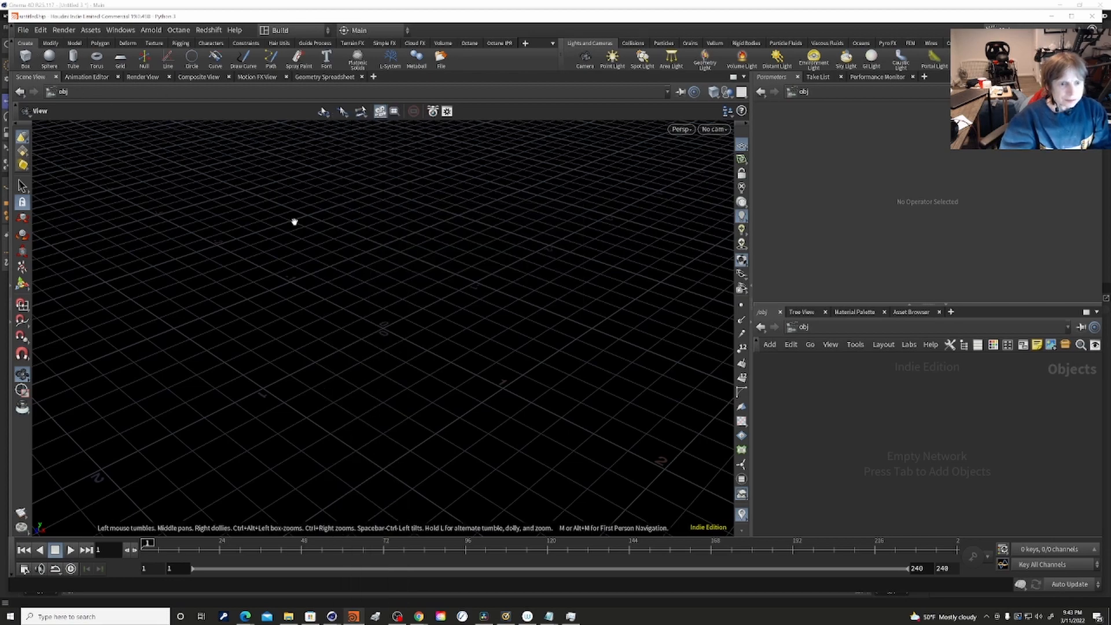
{"action": "left_click", "coordinate": [26, 56]}
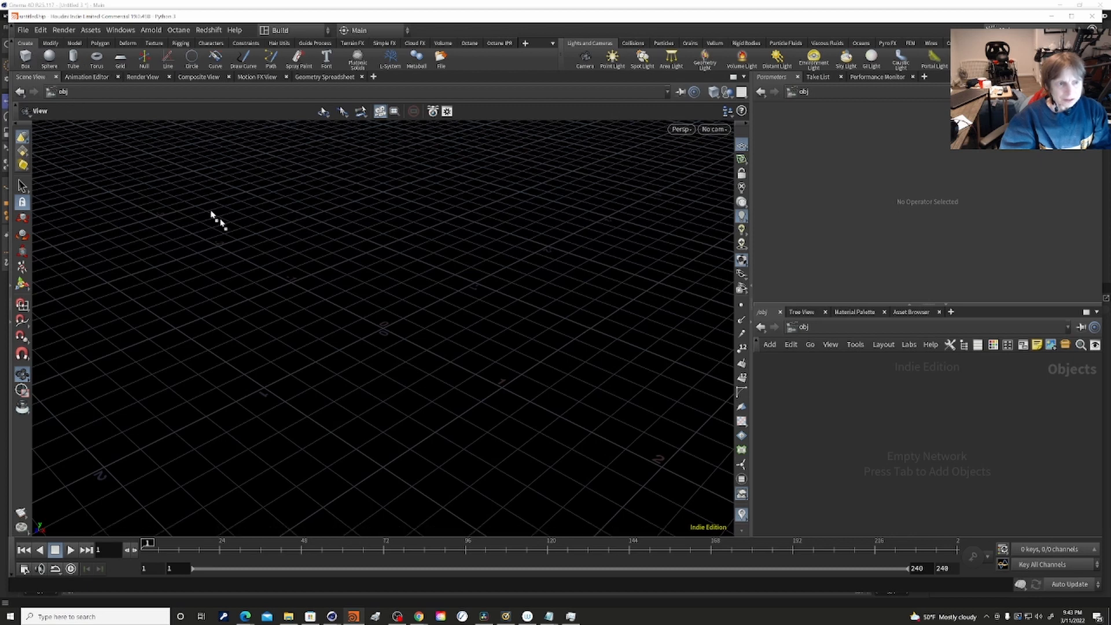
{"action": "left_click", "coordinate": [319, 291]}
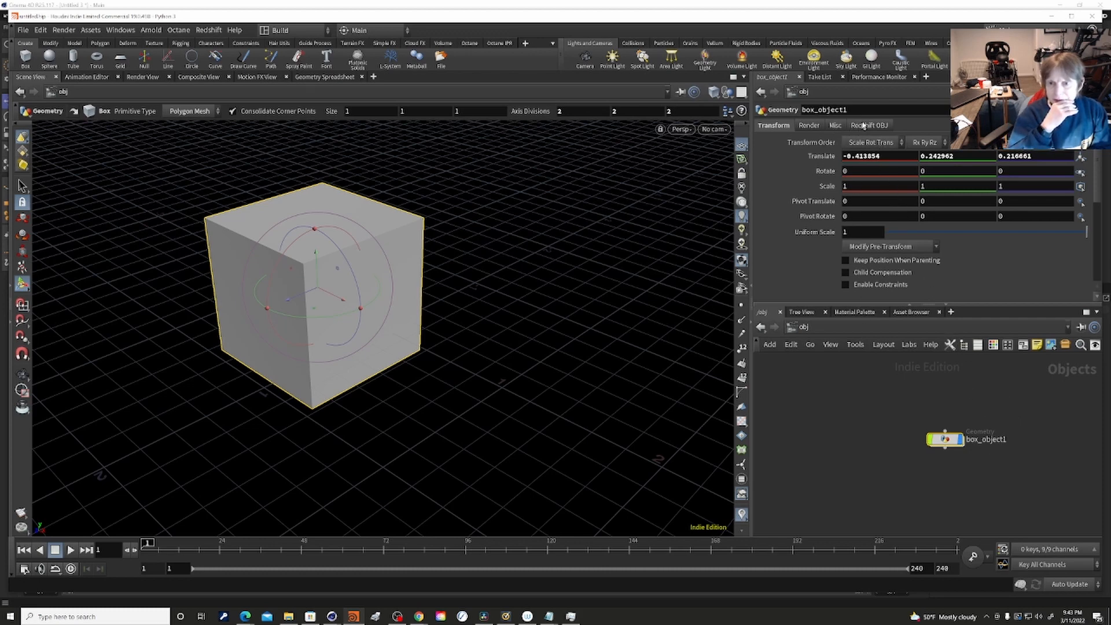
Assign /mat/redshift_vopnet1 as the box object's render material.
{"action": "left_click", "coordinate": [866, 126]}
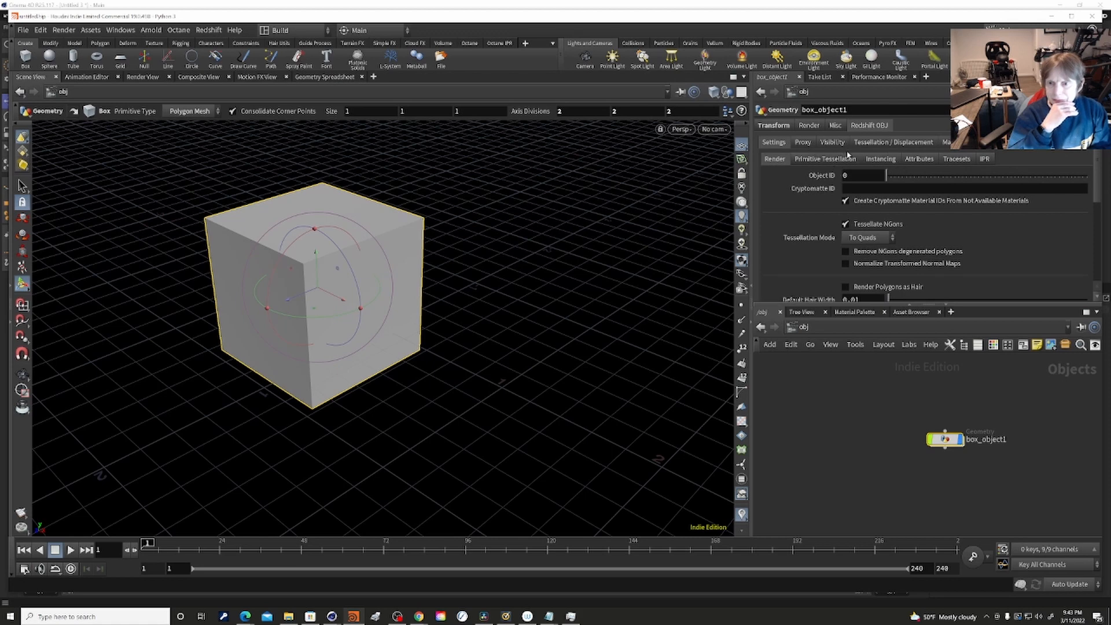
{"action": "left_click", "coordinate": [809, 126]}
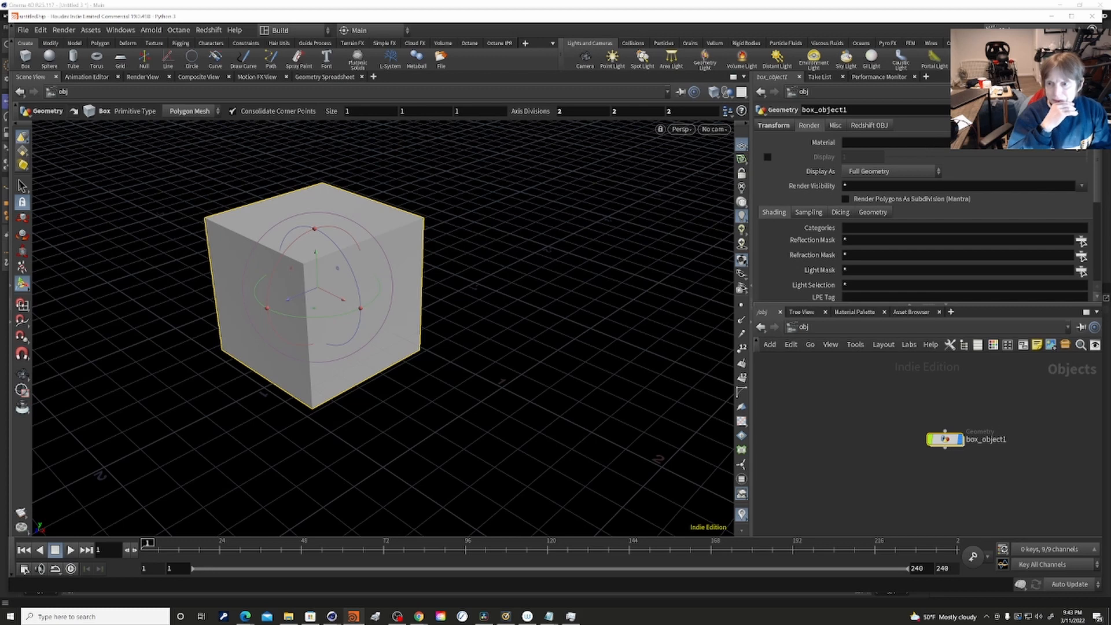
{"action": "left_click", "coordinate": [1082, 240]}
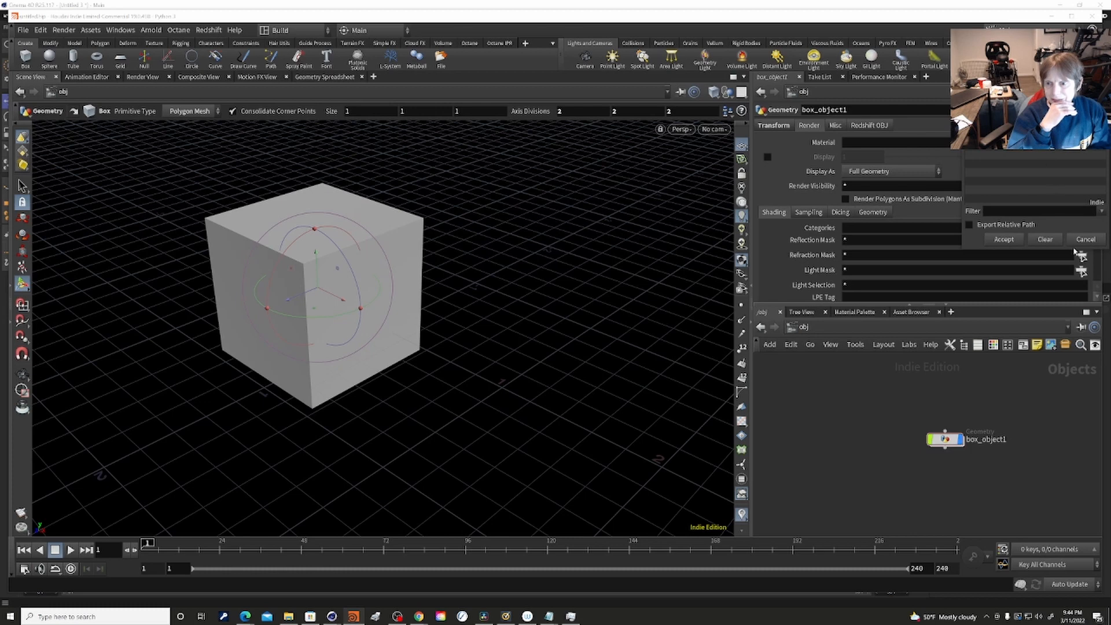
{"action": "left_click", "coordinate": [1004, 239]}
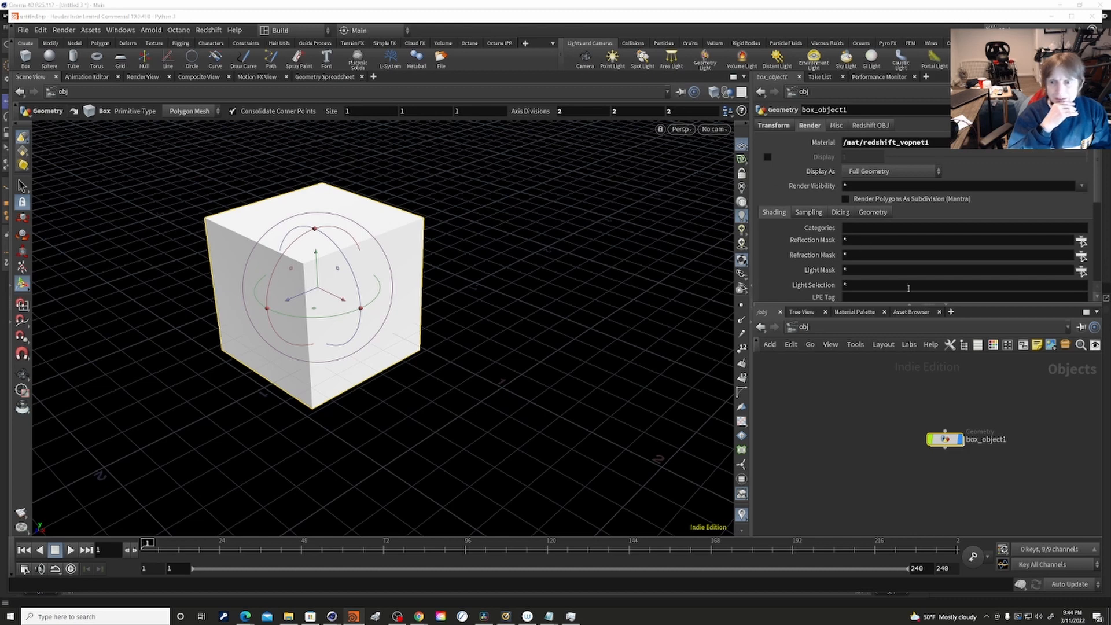
Check the out network and the available Redshift commands, and return the network editor to obj.
{"action": "left_click", "coordinate": [807, 328]}
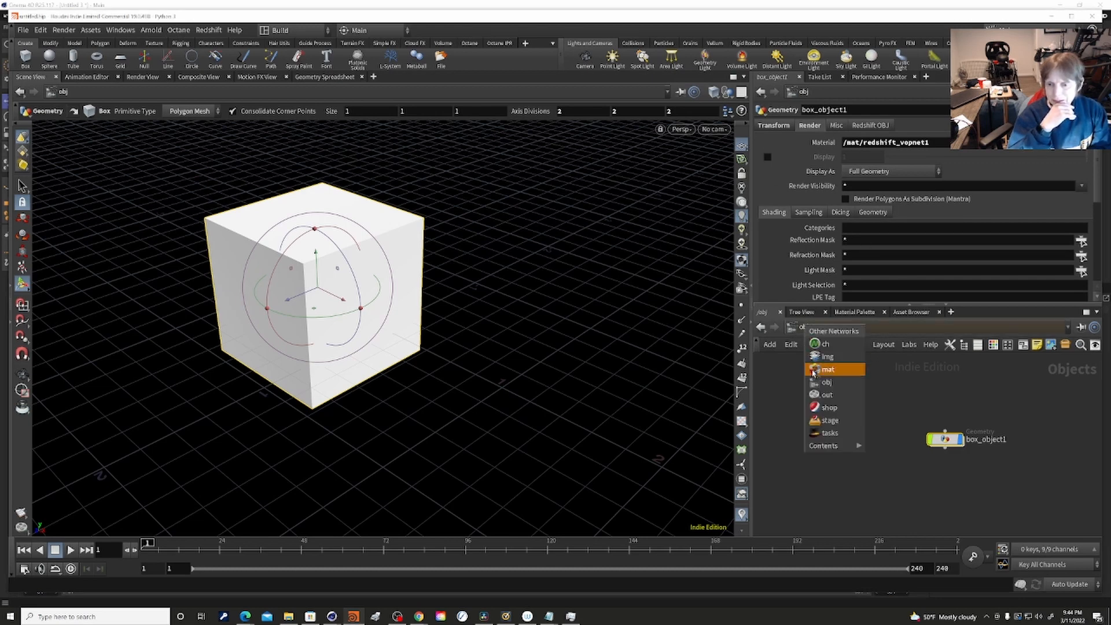
{"action": "left_click", "coordinate": [827, 394]}
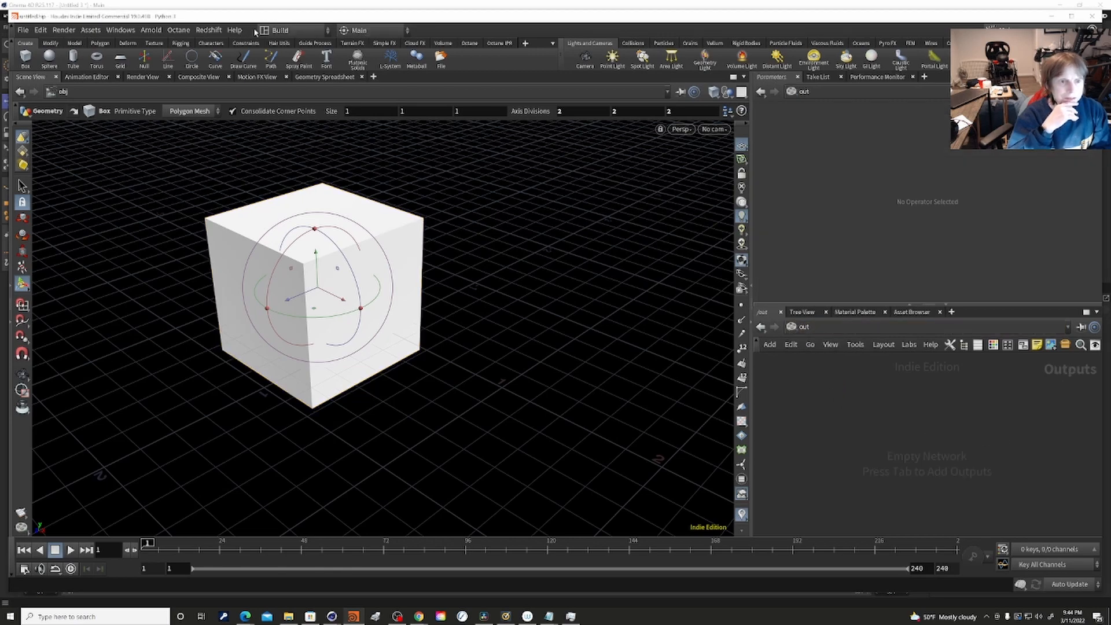
{"action": "left_click", "coordinate": [216, 30]}
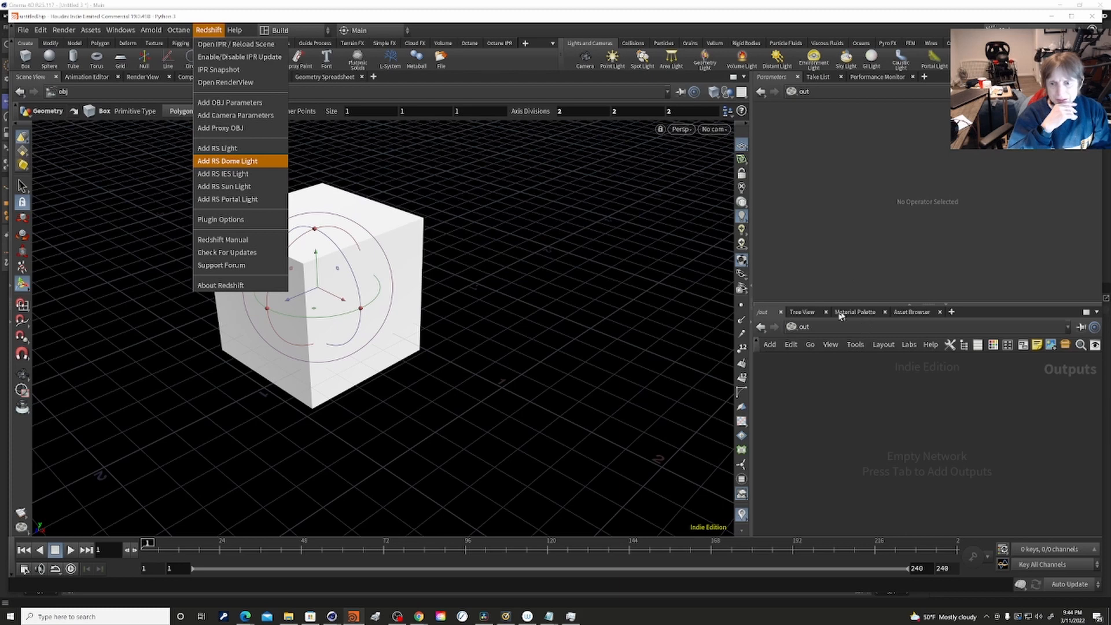
{"action": "left_click", "coordinate": [800, 329]}
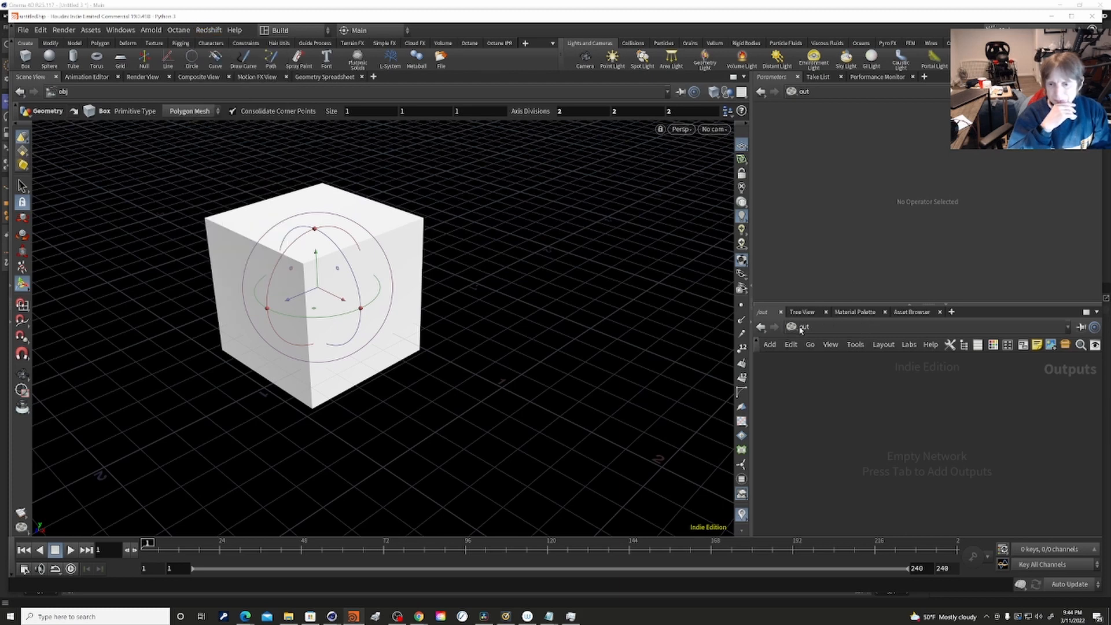
{"action": "left_click", "coordinate": [800, 329]}
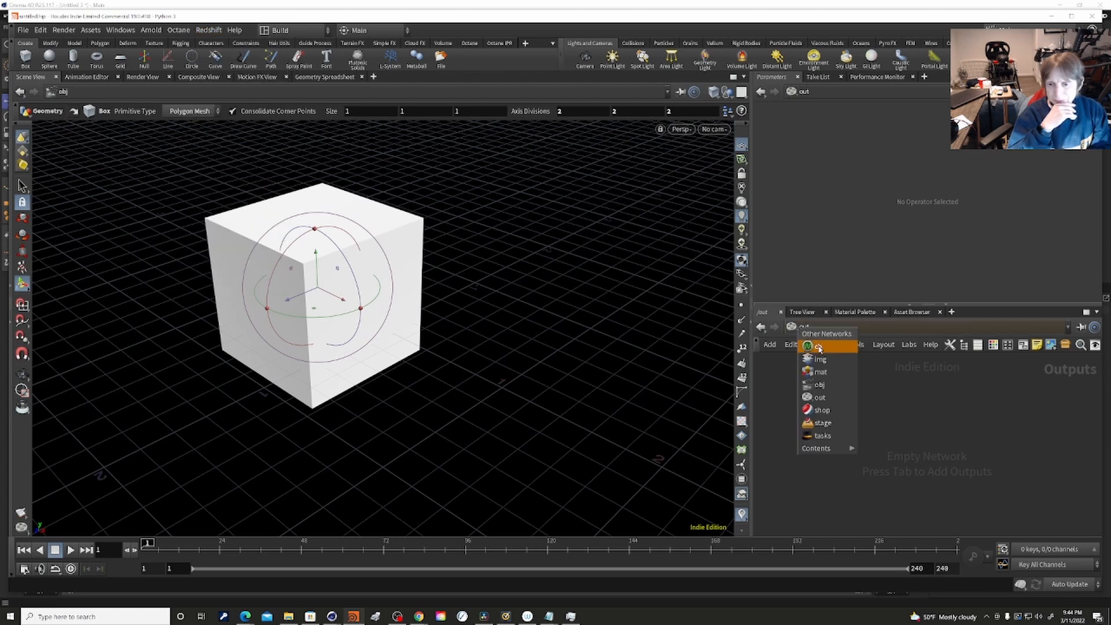
{"action": "left_click", "coordinate": [833, 385]}
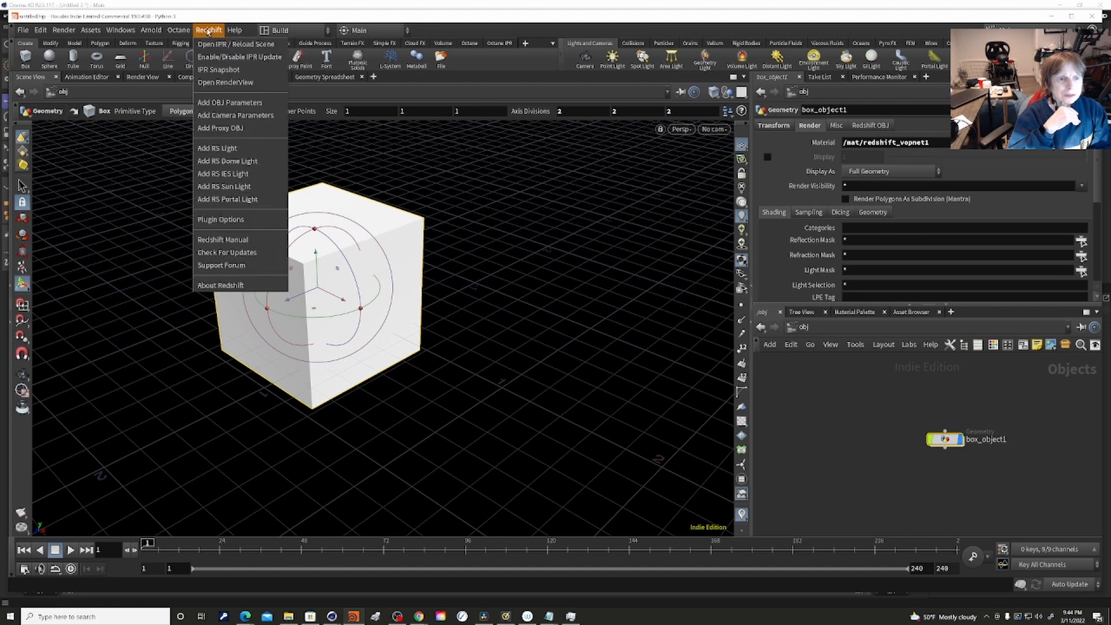
Add a Redshift dome light to the scene and nudge the box slightly away from it.
{"action": "left_click", "coordinate": [209, 30]}
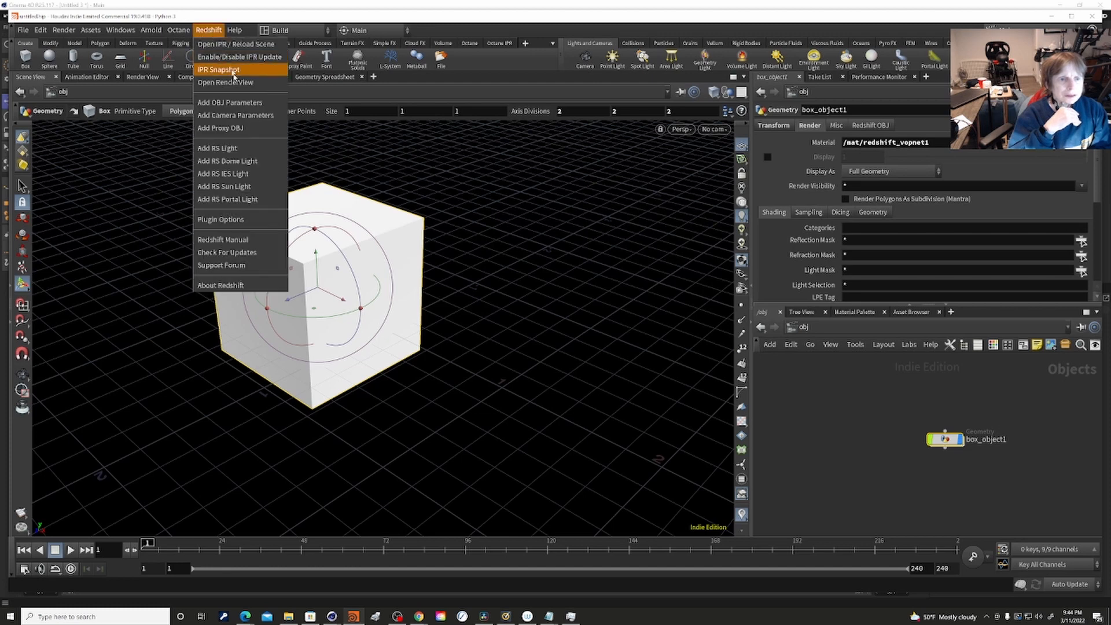
{"action": "left_click", "coordinate": [264, 167]}
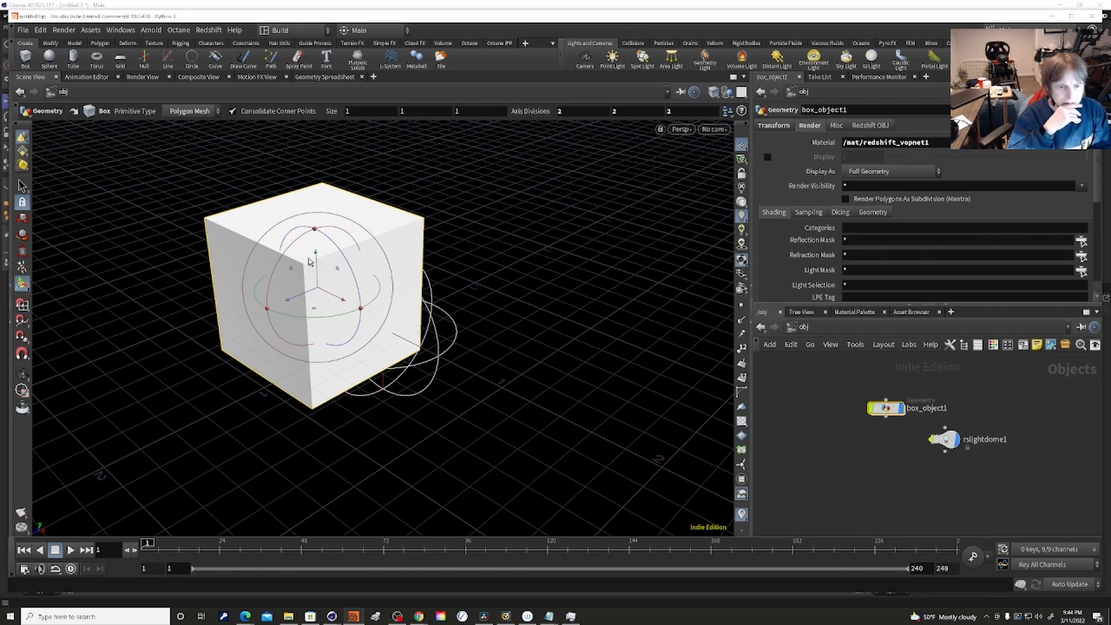
{"action": "left_click_drag", "start_coordinate": [317, 265], "coordinate": [301, 255]}
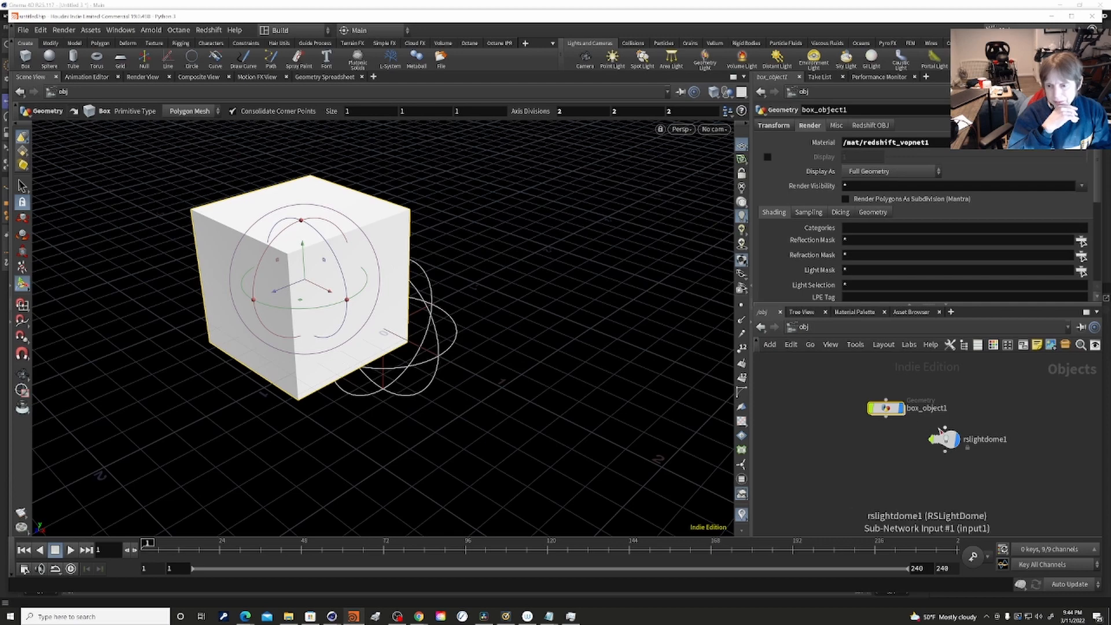
Raise the Redshift dome light to about 0.995 on the Y axis.
{"action": "left_click", "coordinate": [946, 440]}
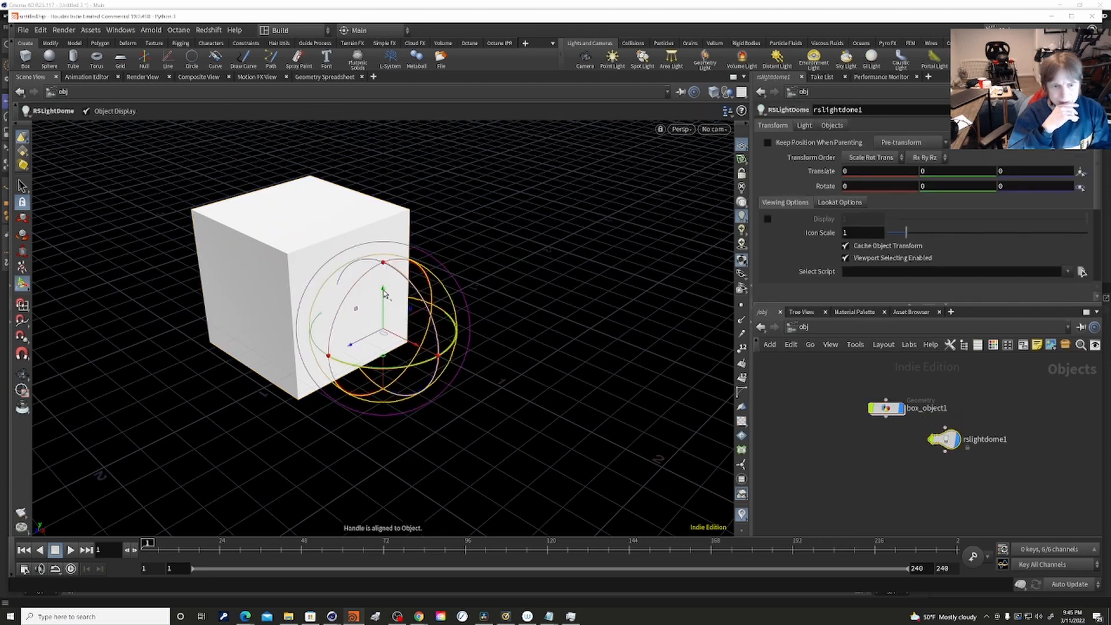
{"action": "left_click_drag", "start_coordinate": [383, 294], "coordinate": [459, 162]}
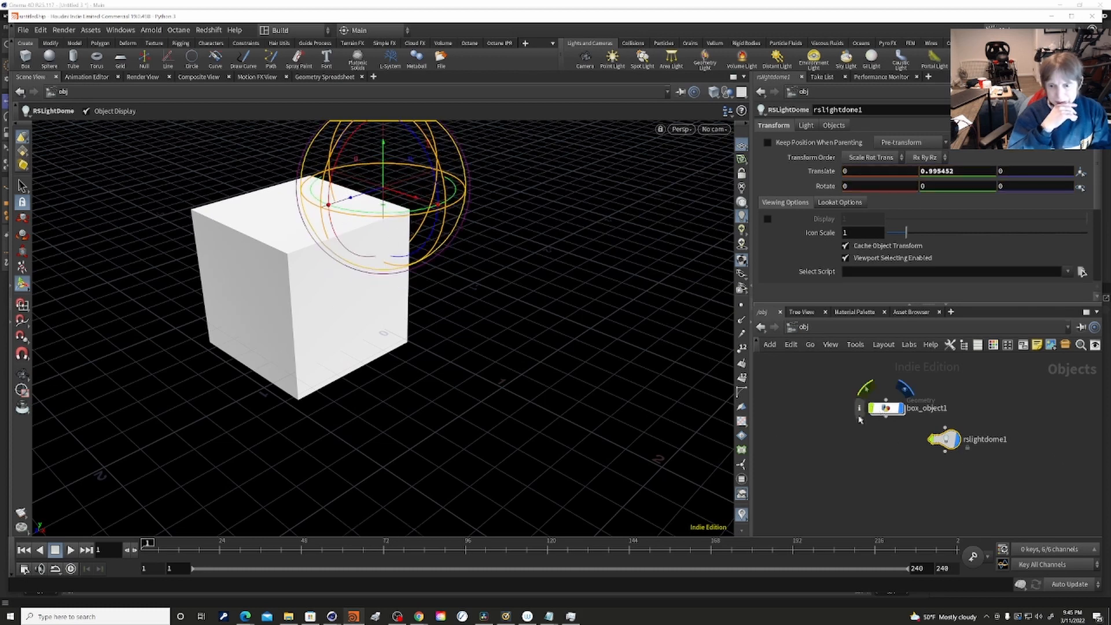
{"action": "left_click", "coordinate": [885, 399]}
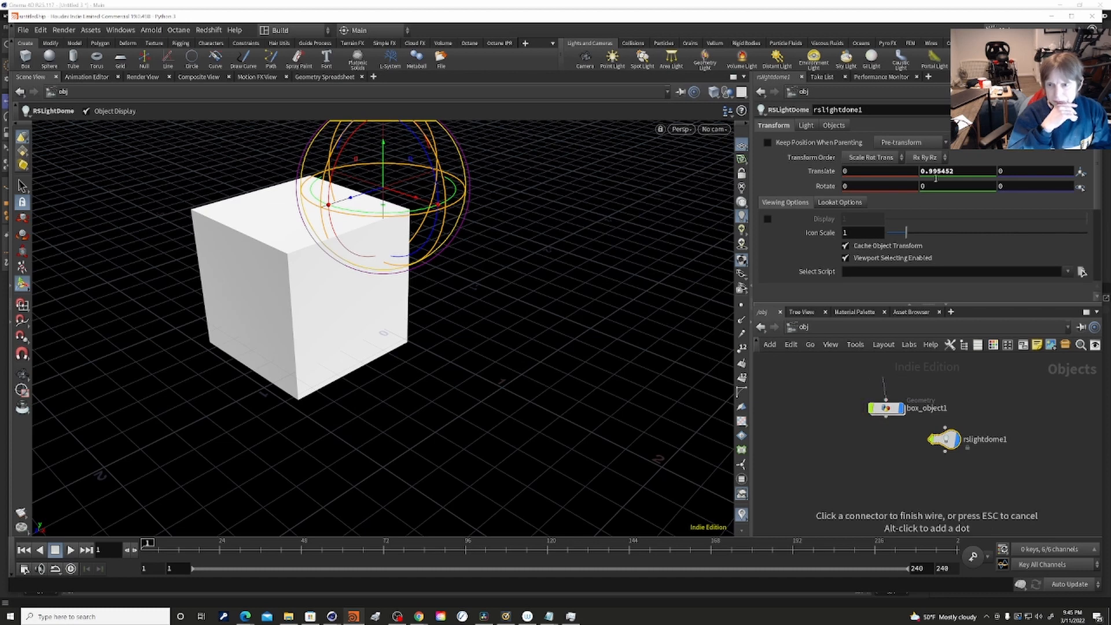
Reset the dome light's Y translation to 0 and cancel the pending wire on the box node.
{"action": "left_click_drag", "start_coordinate": [966, 173], "coordinate": [911, 181]}
{"action": "type", "text": "0"}
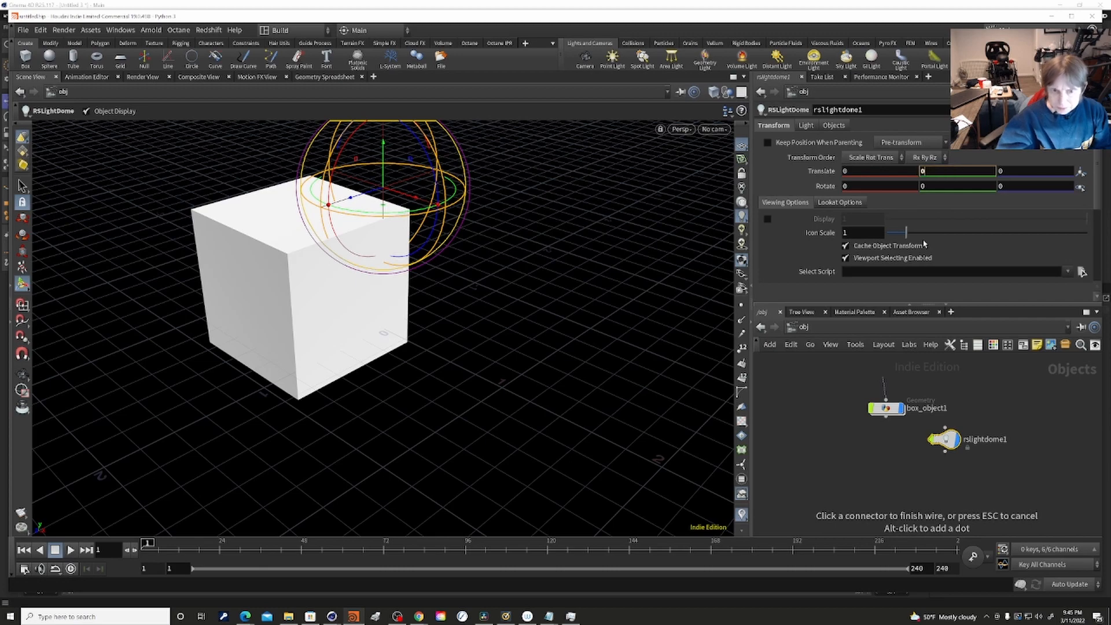
{"action": "key", "text": "Return"}
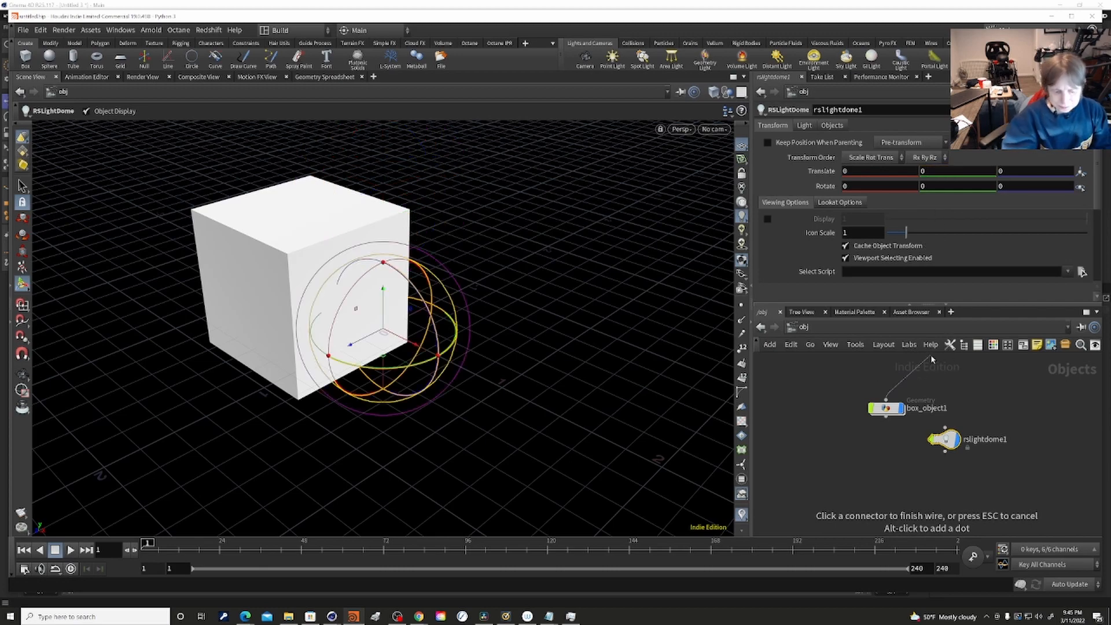
{"action": "key", "text": "Escape"}
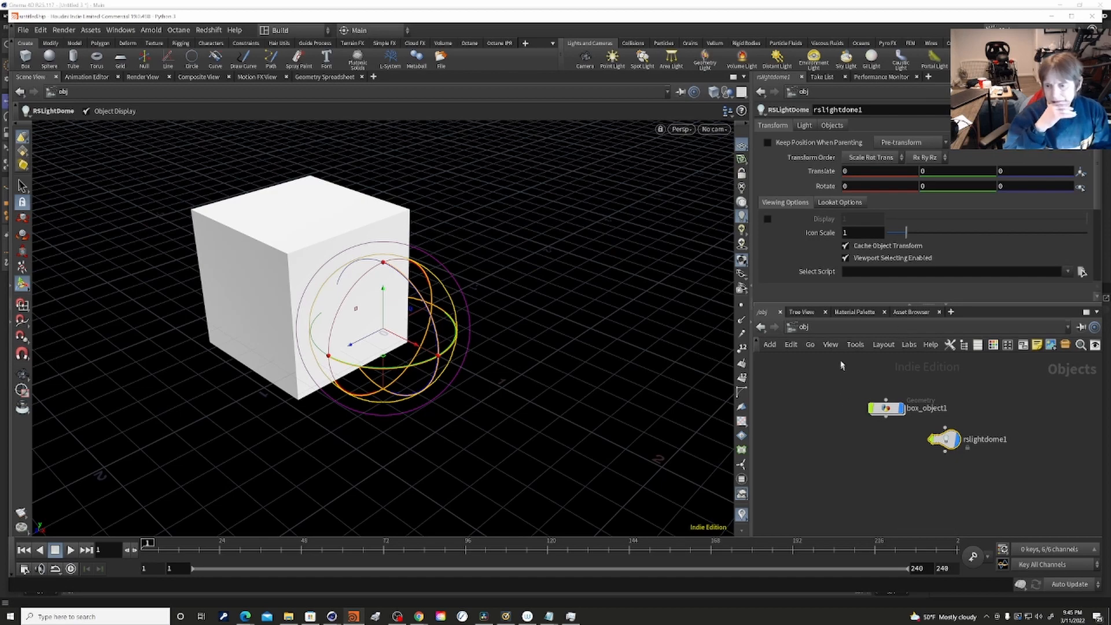
Raise the Redshift dome light above the box to about 1.119 on the Y axis.
{"action": "left_click", "coordinate": [868, 409]}
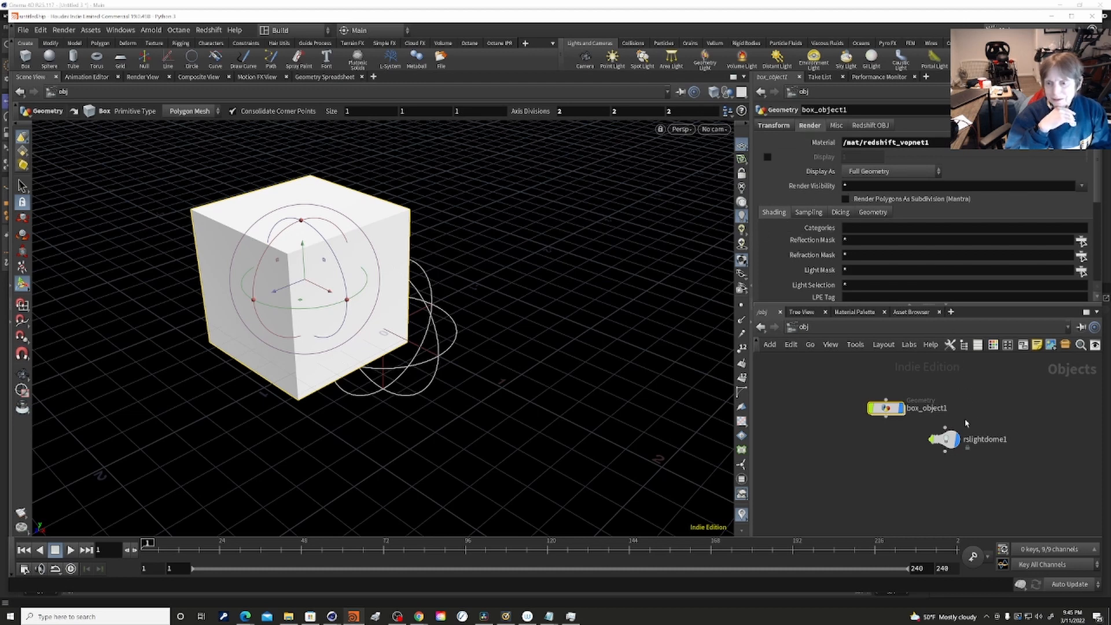
{"action": "left_click", "coordinate": [951, 447]}
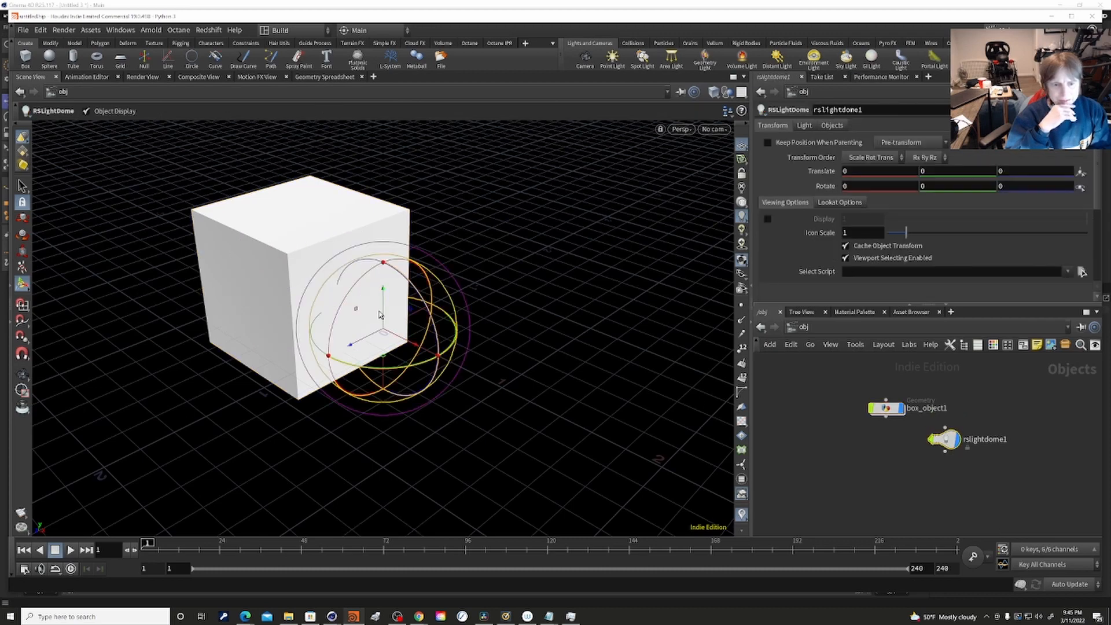
{"action": "left_click_drag", "start_coordinate": [384, 313], "coordinate": [386, 201]}
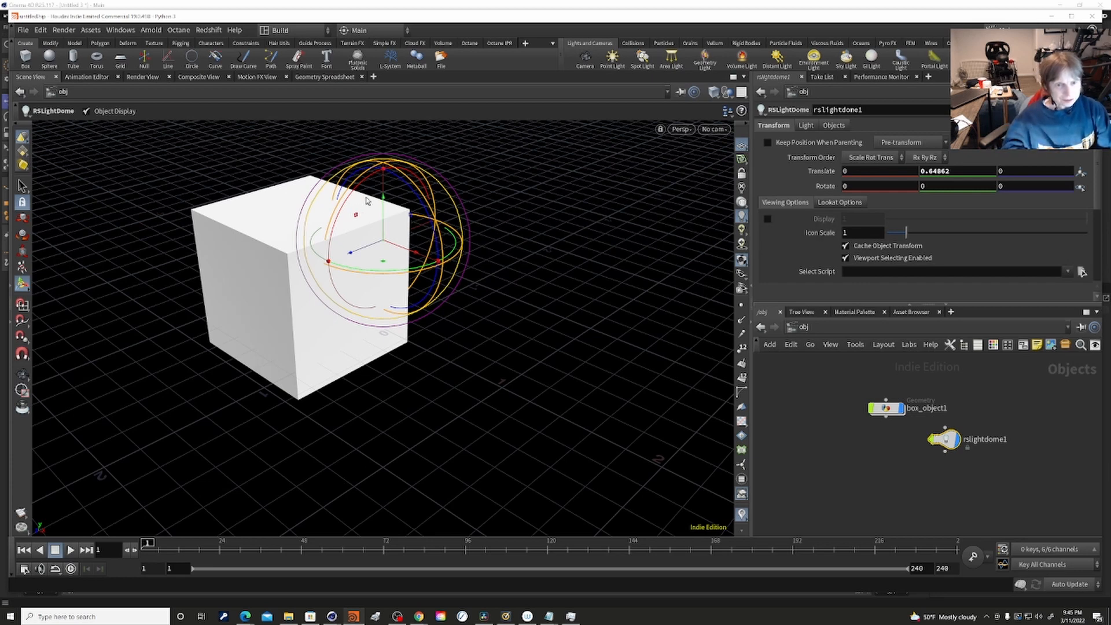
{"action": "left_click_drag", "start_coordinate": [384, 203], "coordinate": [392, 145]}
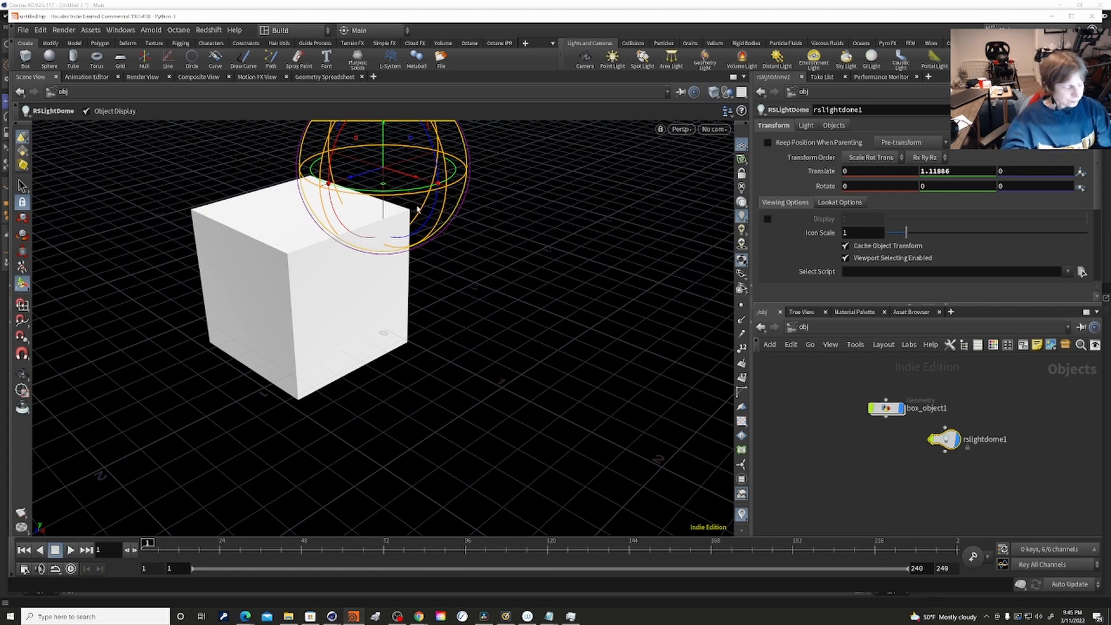
{"action": "right_click", "coordinate": [387, 292]}
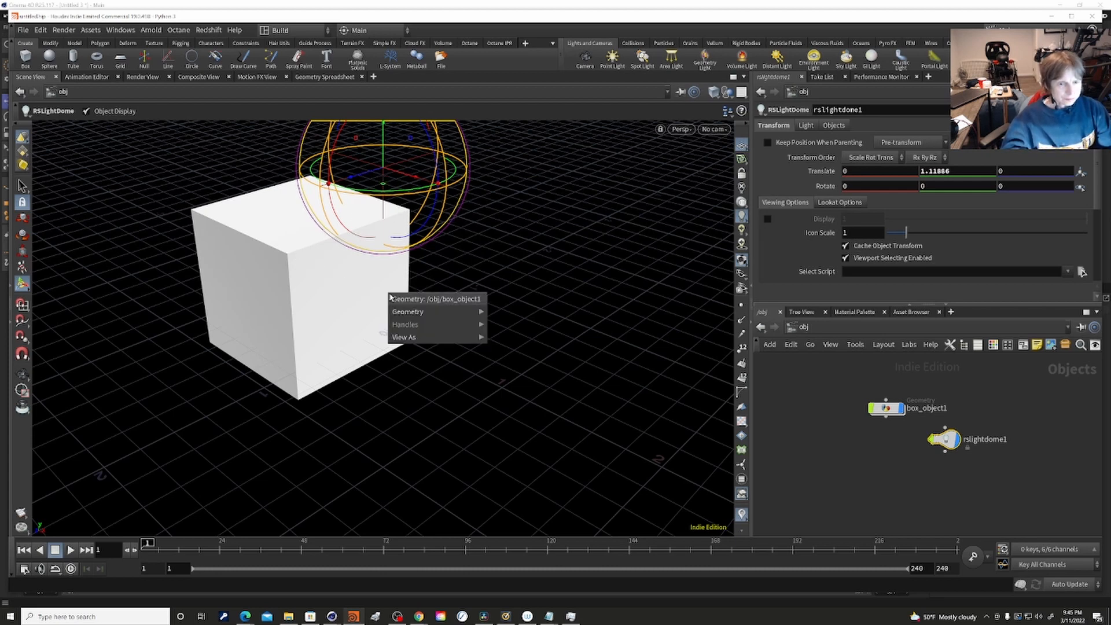
{"action": "left_click", "coordinate": [379, 283]}
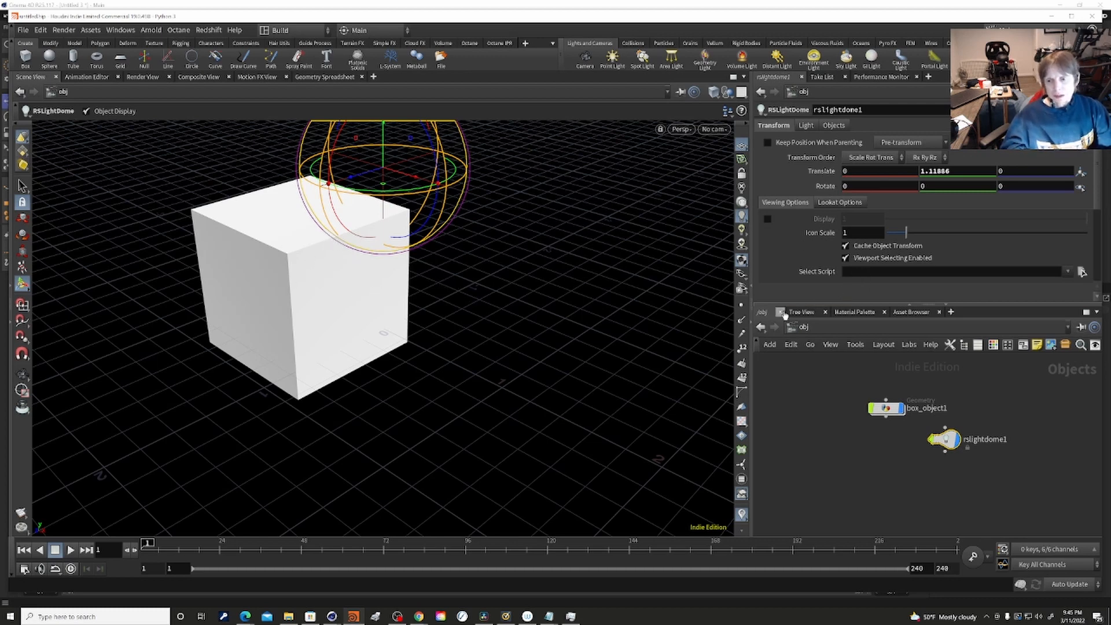
Switch the network editor to the out network and add a Redshift render output with its IPR node.
{"action": "left_click", "coordinate": [798, 329]}
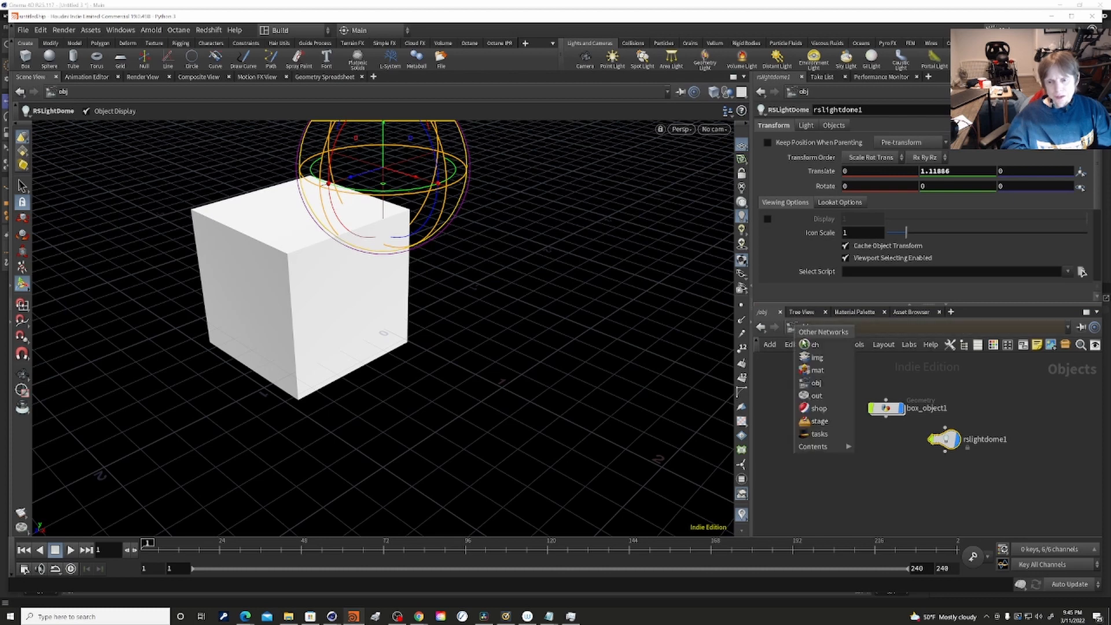
{"action": "left_click", "coordinate": [814, 396]}
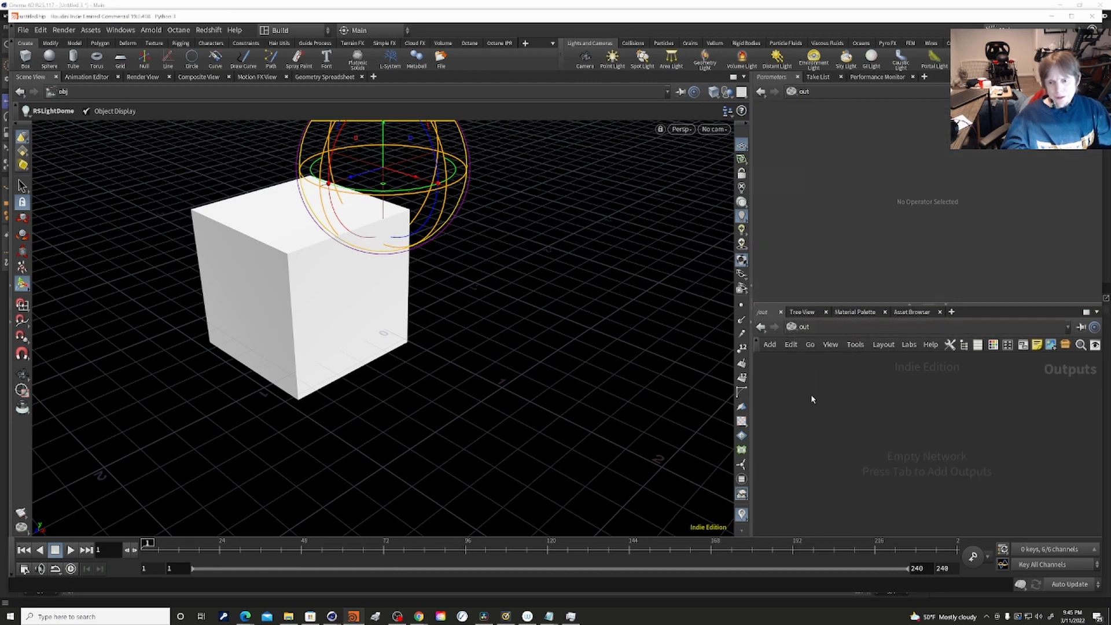
{"action": "left_click", "coordinate": [208, 30]}
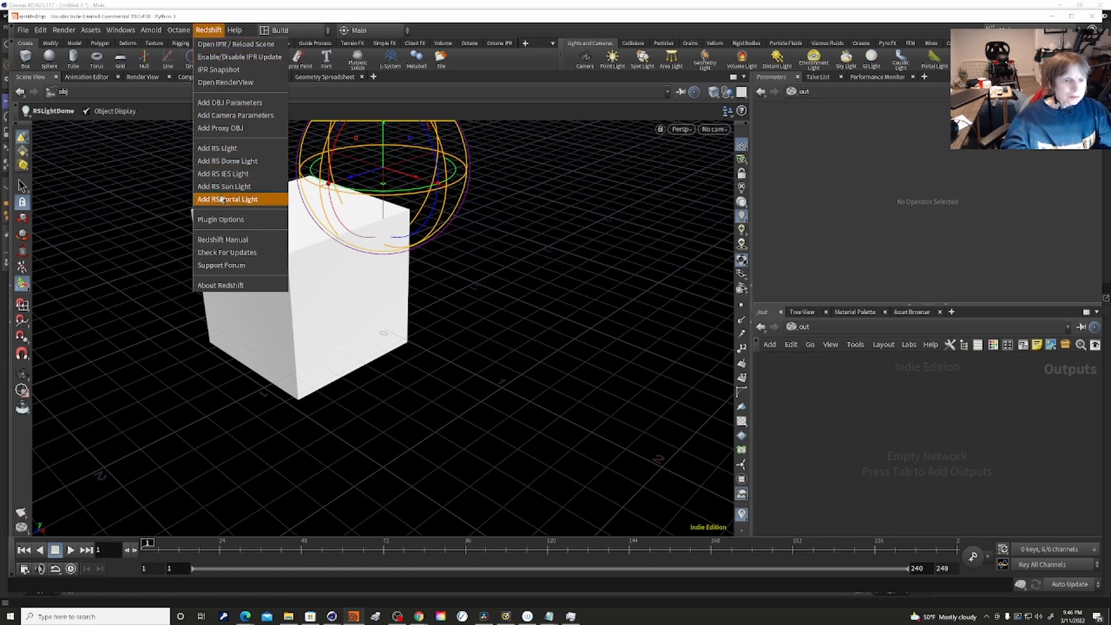
{"action": "left_click", "coordinate": [892, 414]}
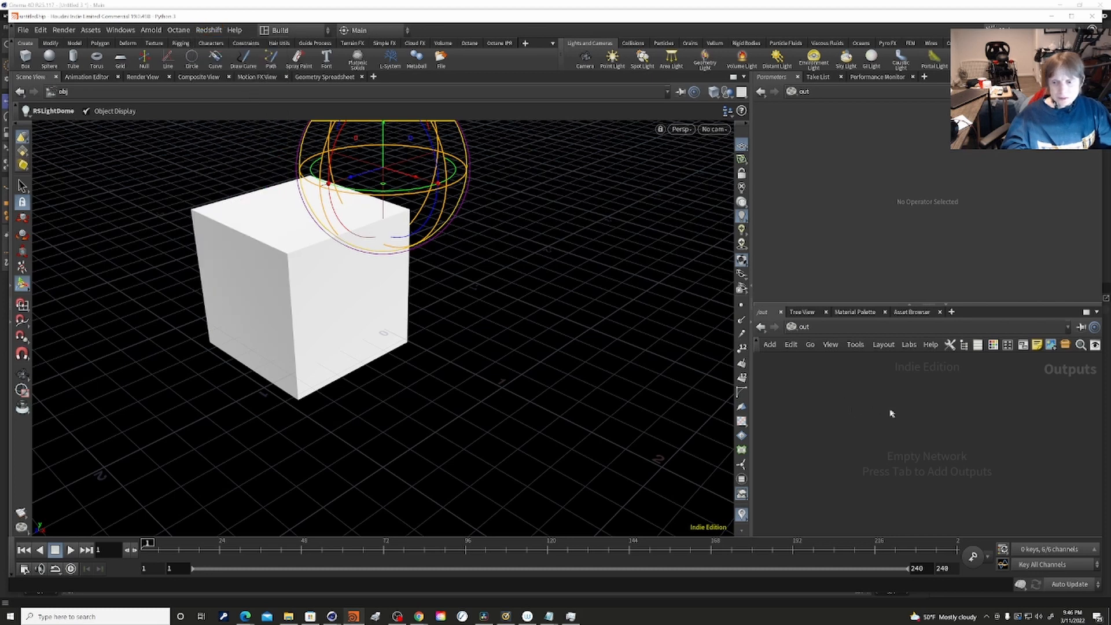
{"action": "key", "text": "Tab"}
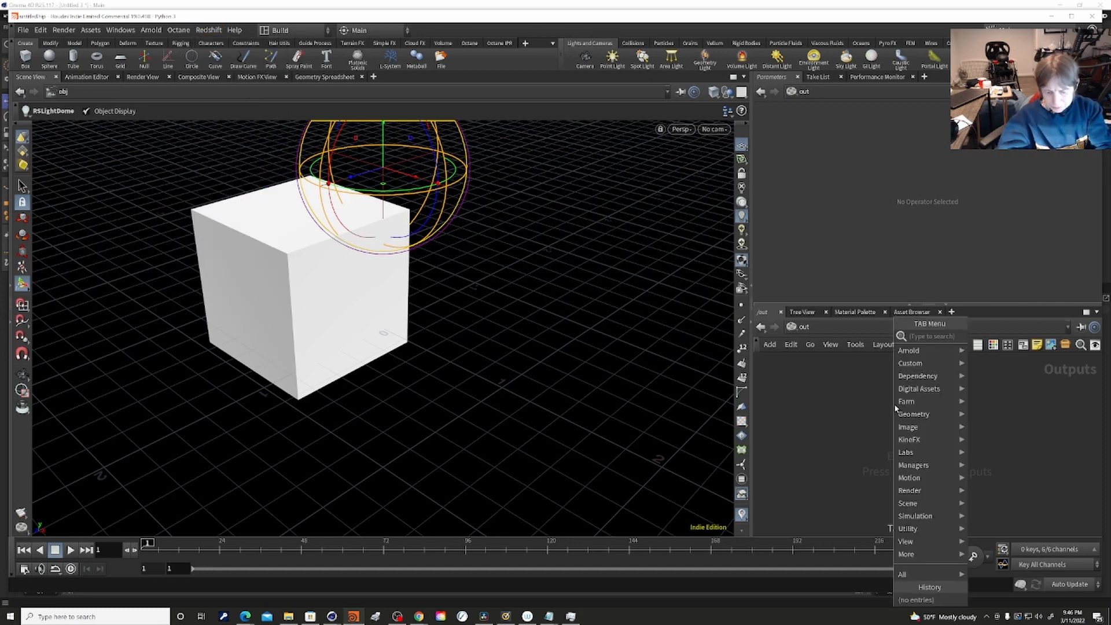
{"action": "type", "text": "r"}
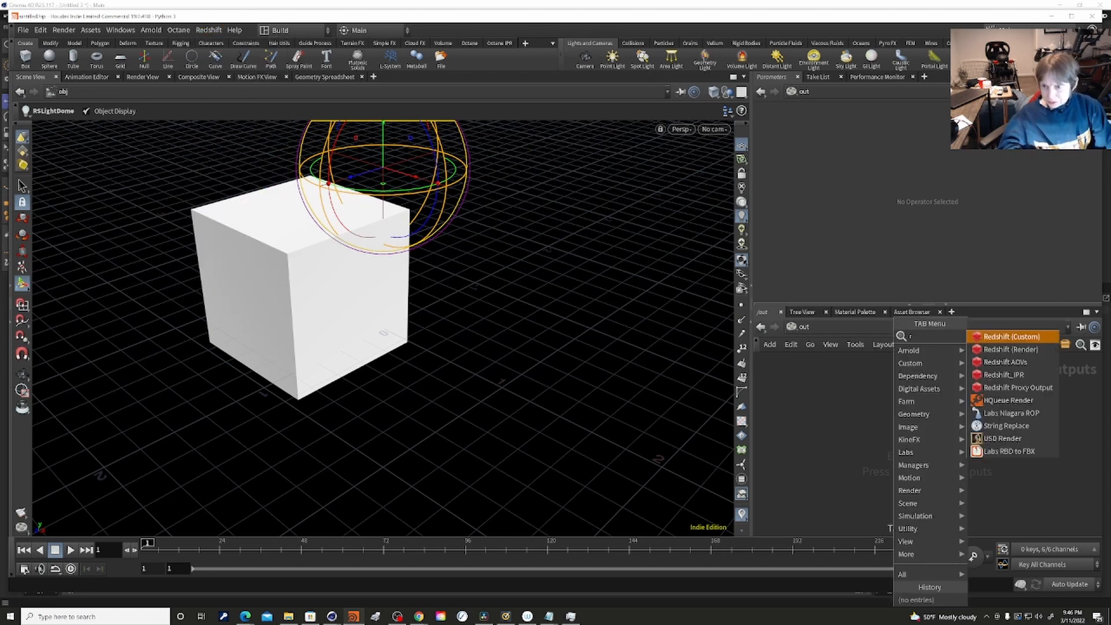
{"action": "left_click", "coordinate": [1035, 352]}
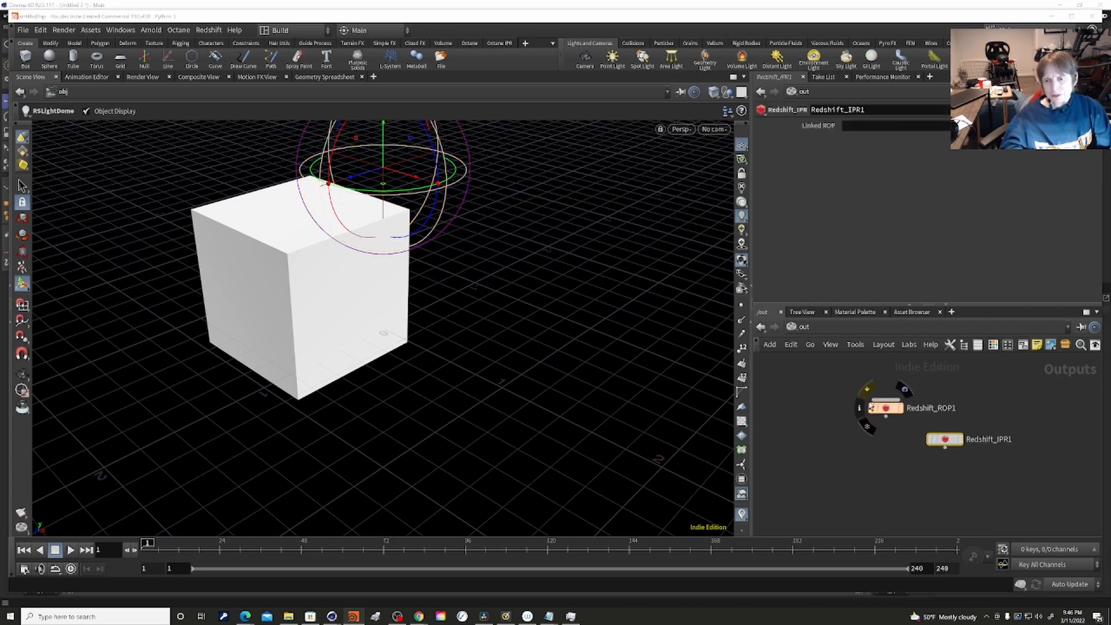
Start an IPR render from Redshift_ROP1, view the box in the render window, and return to the output network.
{"action": "mouse_move", "coordinate": [879, 408]}
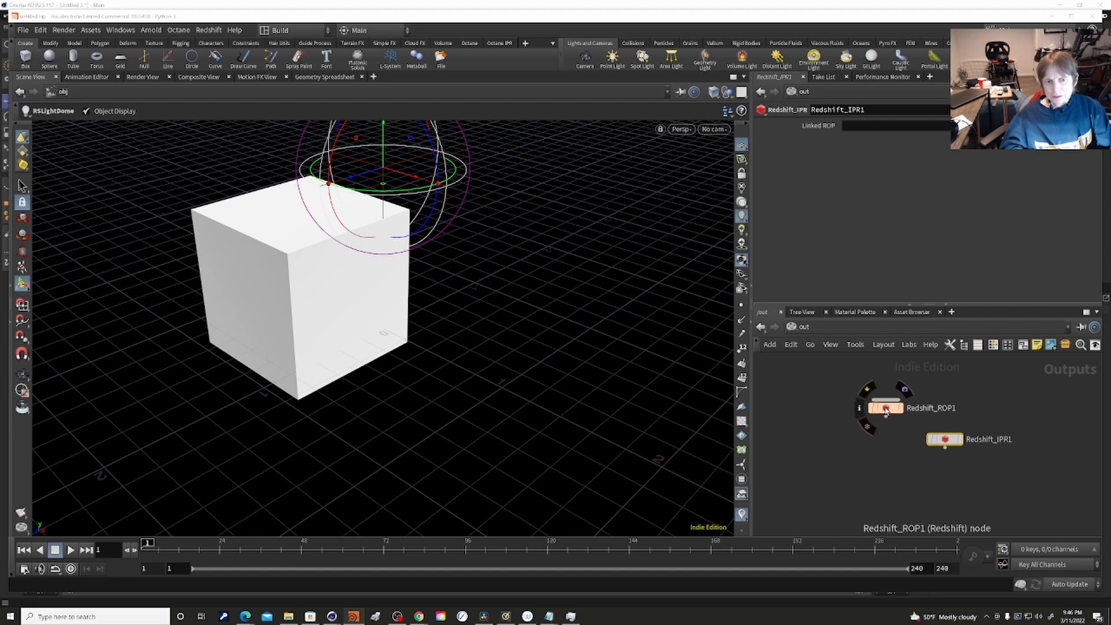
{"action": "left_click", "coordinate": [885, 408]}
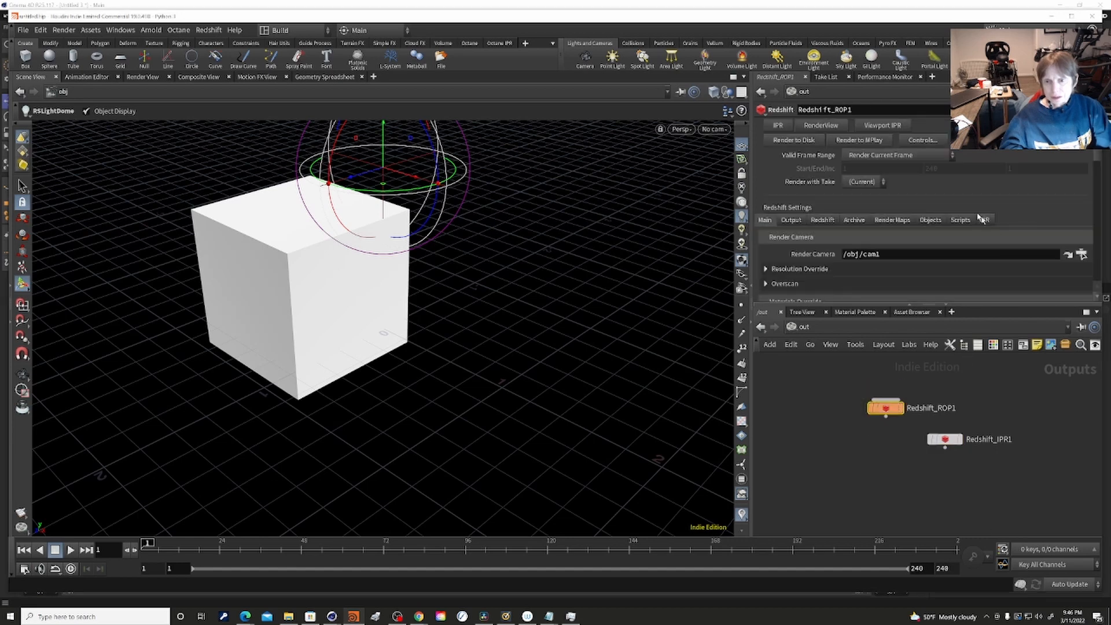
{"action": "left_click", "coordinate": [778, 126]}
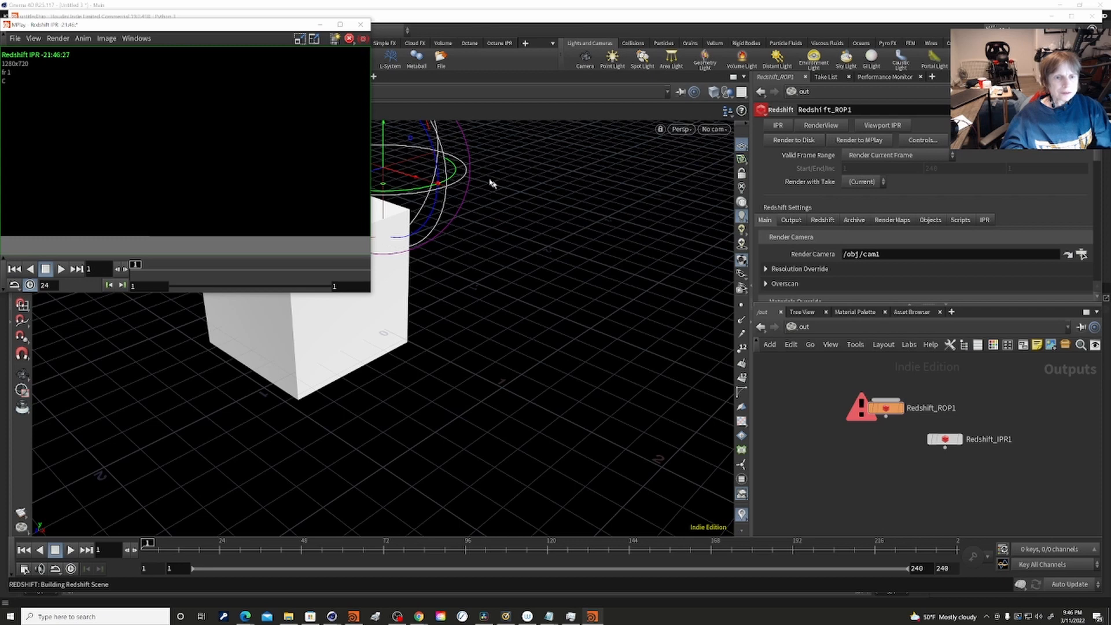
{"action": "left_click_drag", "start_coordinate": [217, 29], "coordinate": [476, 190]}
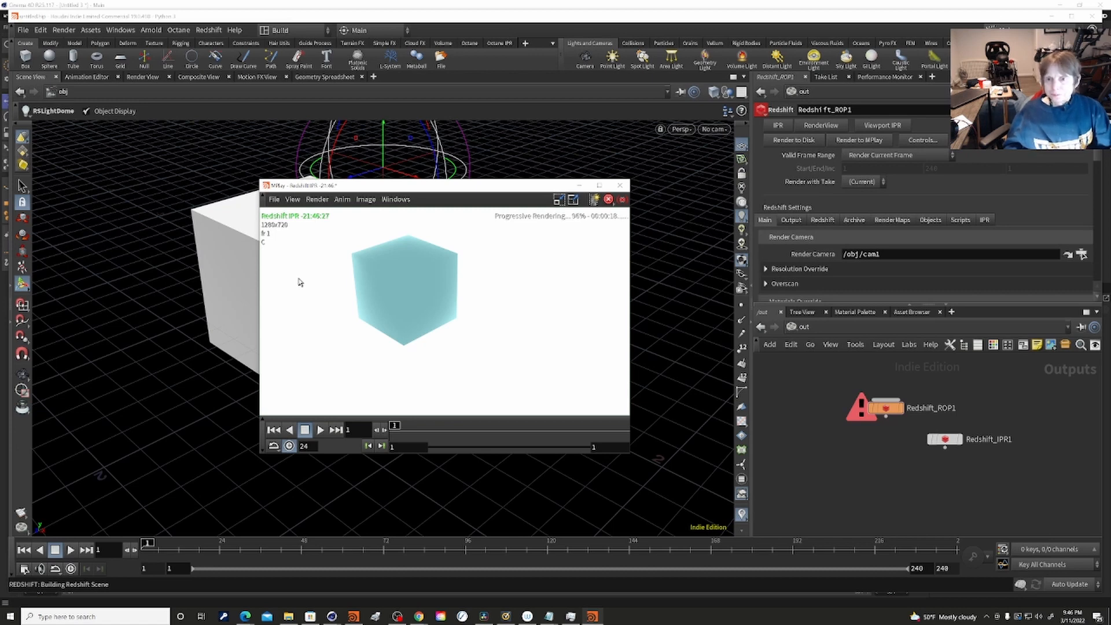
{"action": "left_click", "coordinate": [878, 411]}
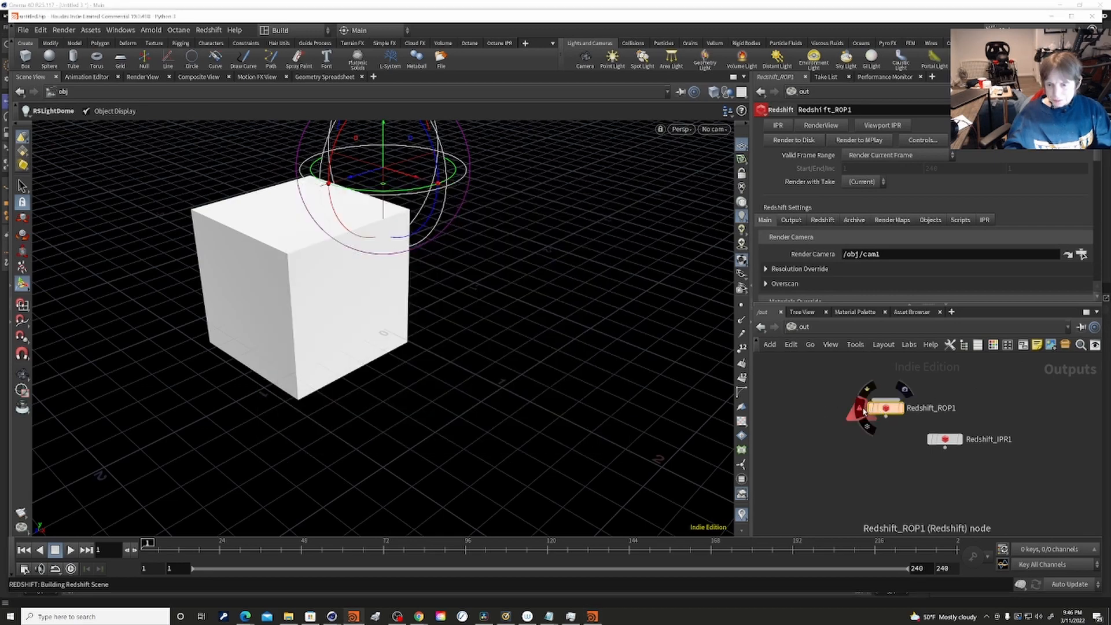
{"action": "left_click", "coordinate": [870, 410]}
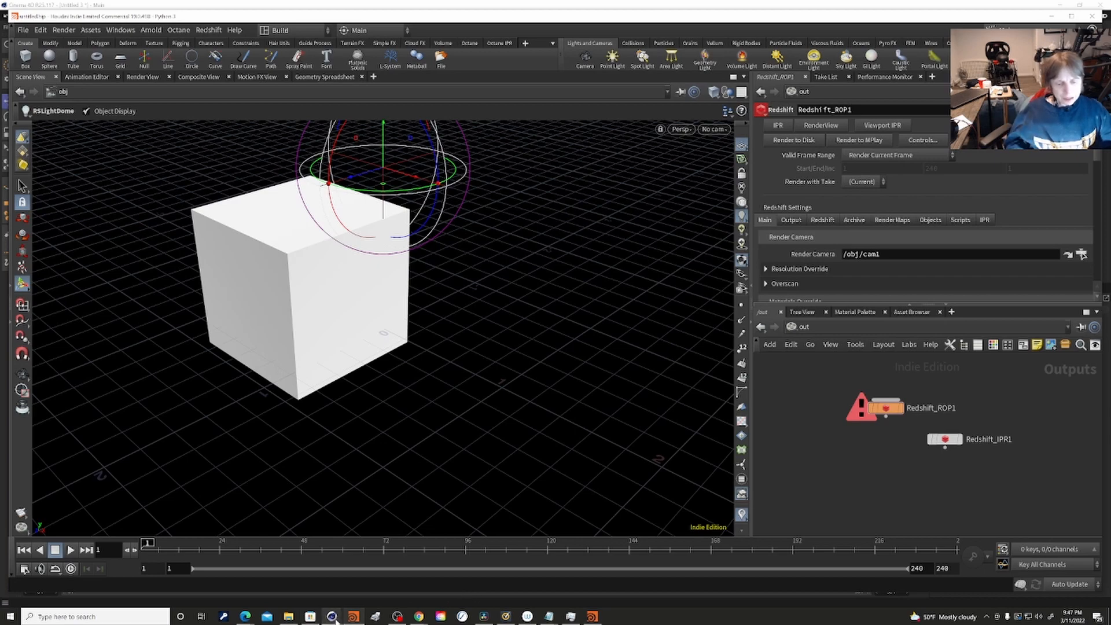
Switch to Cinema 4D's Redshift Shader Graph window with the blue flake material.
{"action": "mouse_move", "coordinate": [334, 617]}
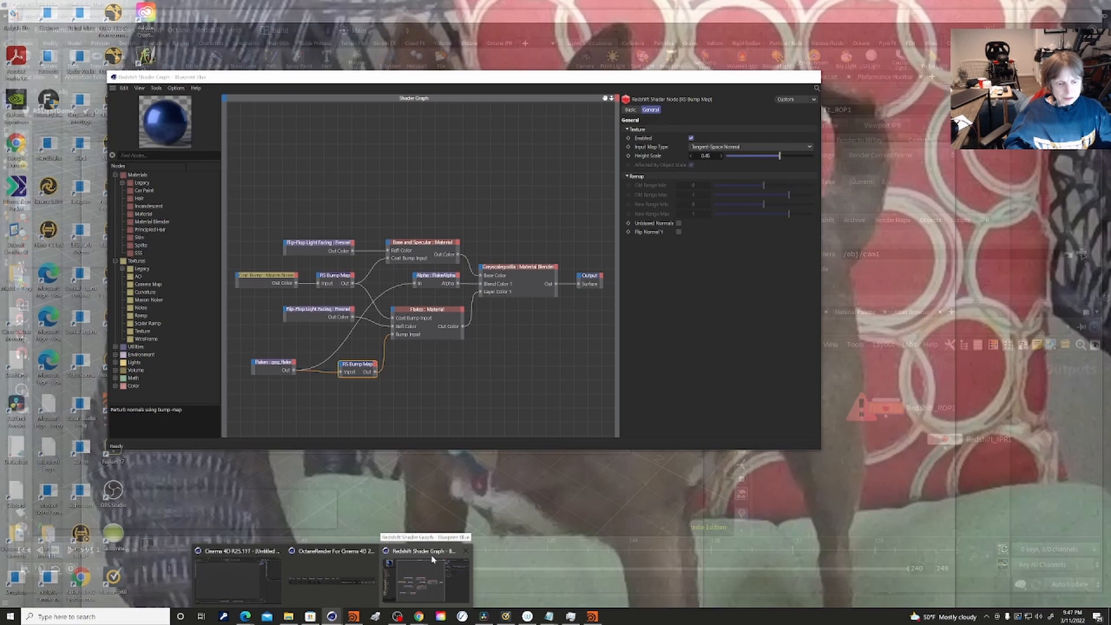
{"action": "left_click", "coordinate": [434, 555]}
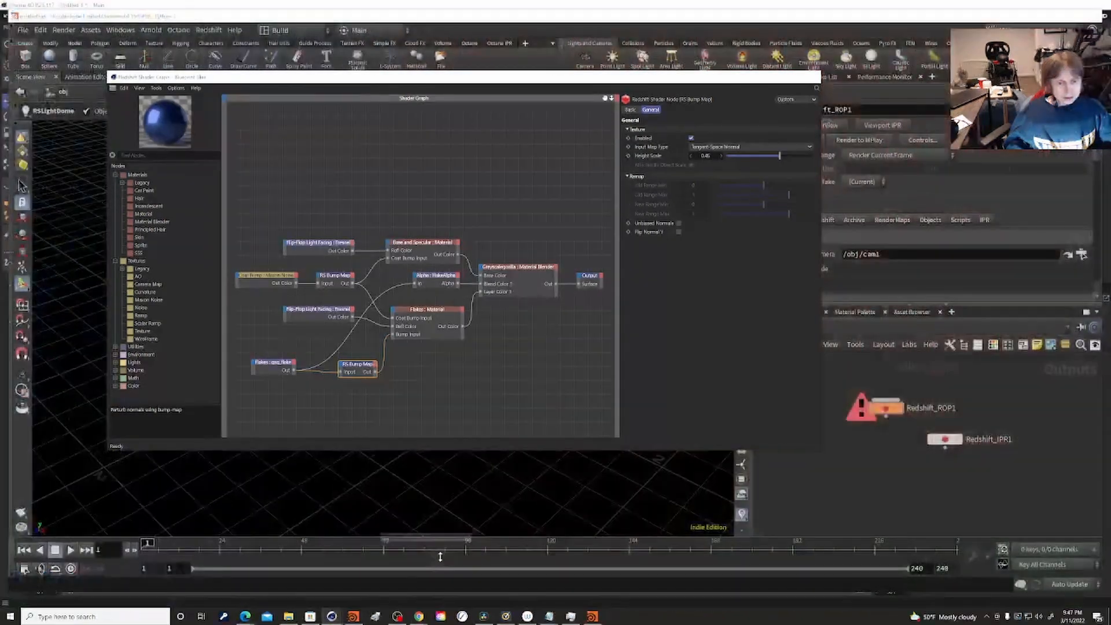